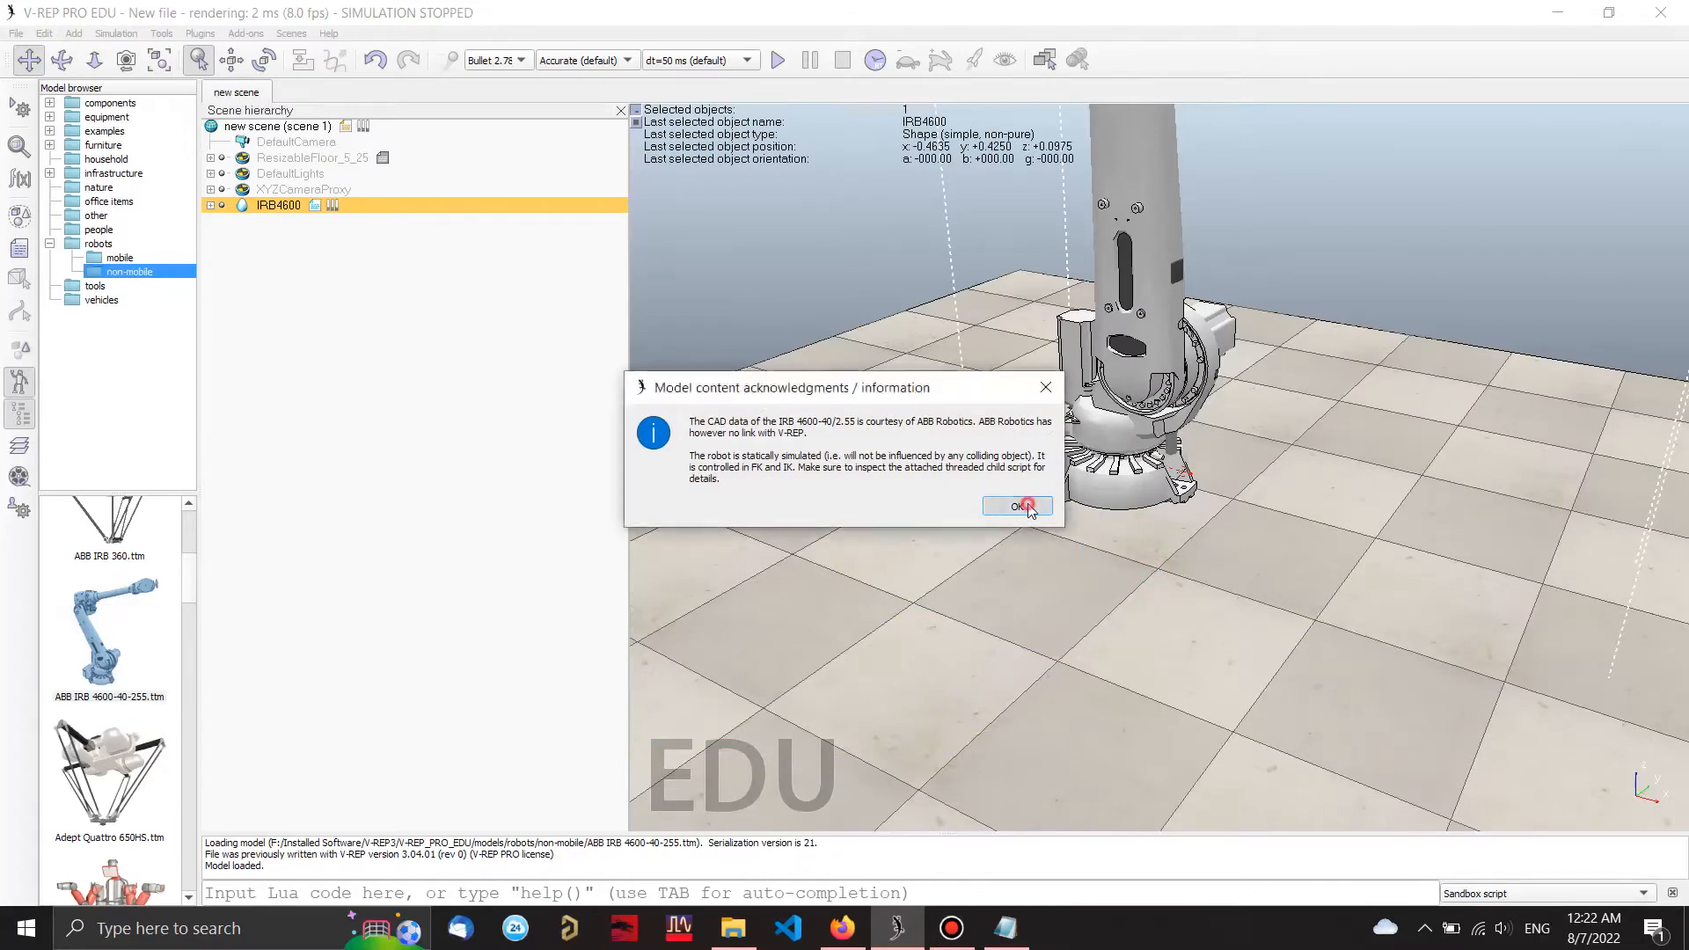
Step: Remove the associated child script from the IRB4600 robot
middle_click_drag(1284, 477, 1261, 518)
left_click_drag(1083, 610, 1084, 588)
left_click(537, 191)
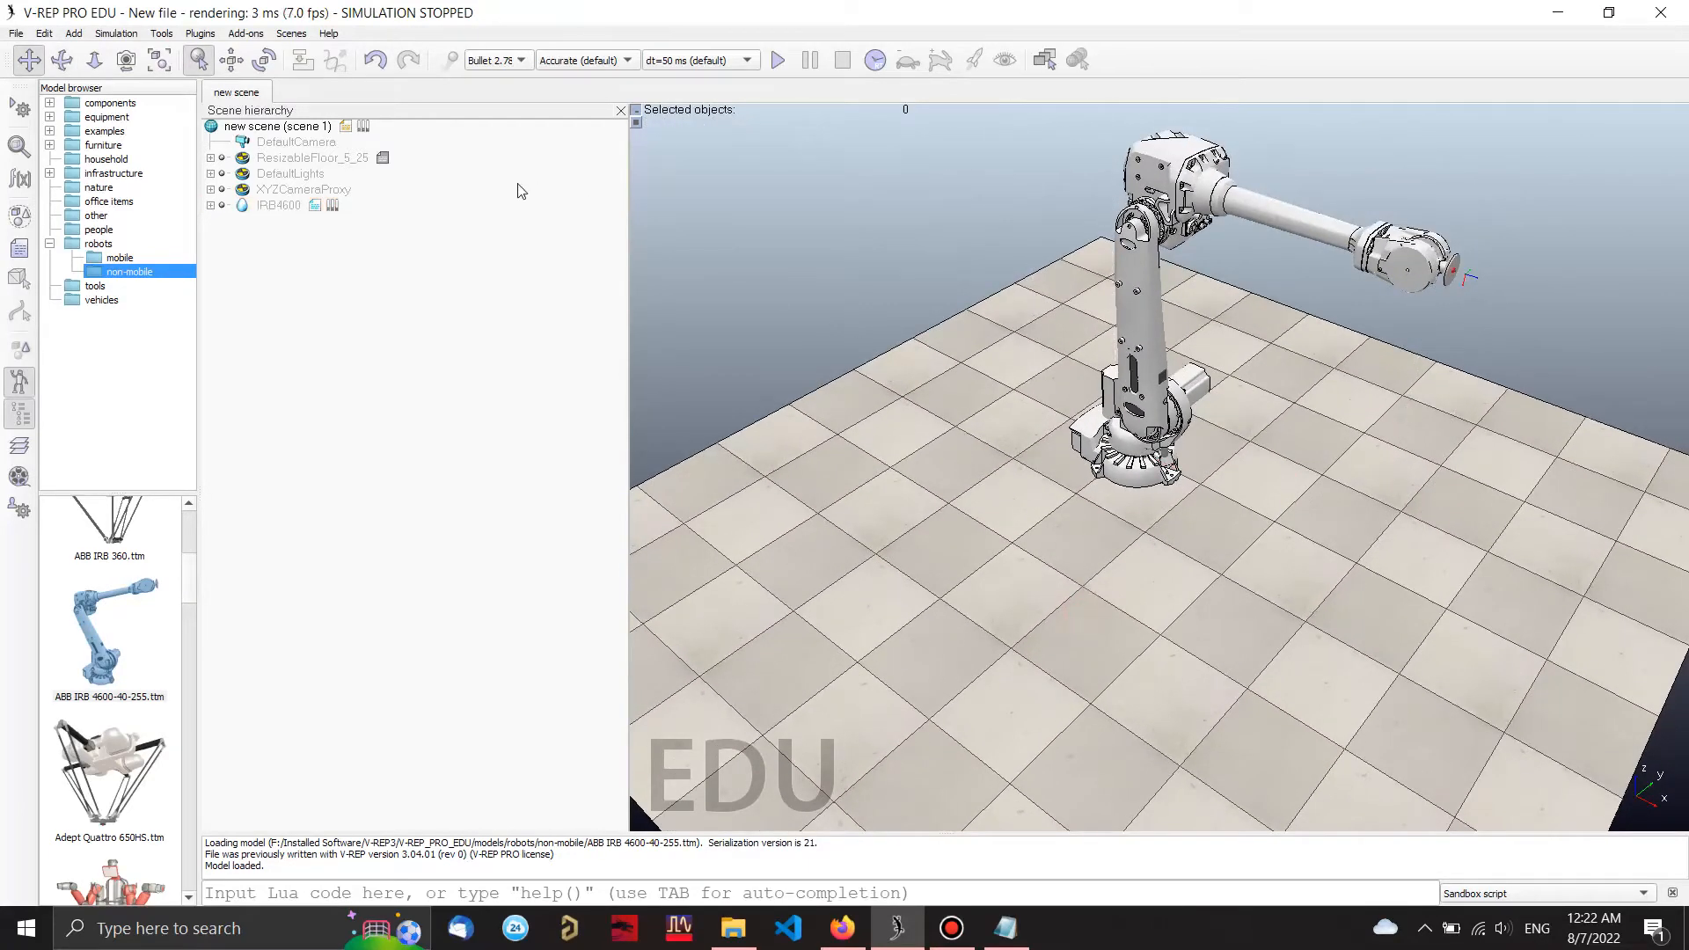
left_click(269, 205)
right_click(269, 205)
mouse_move(350, 289)
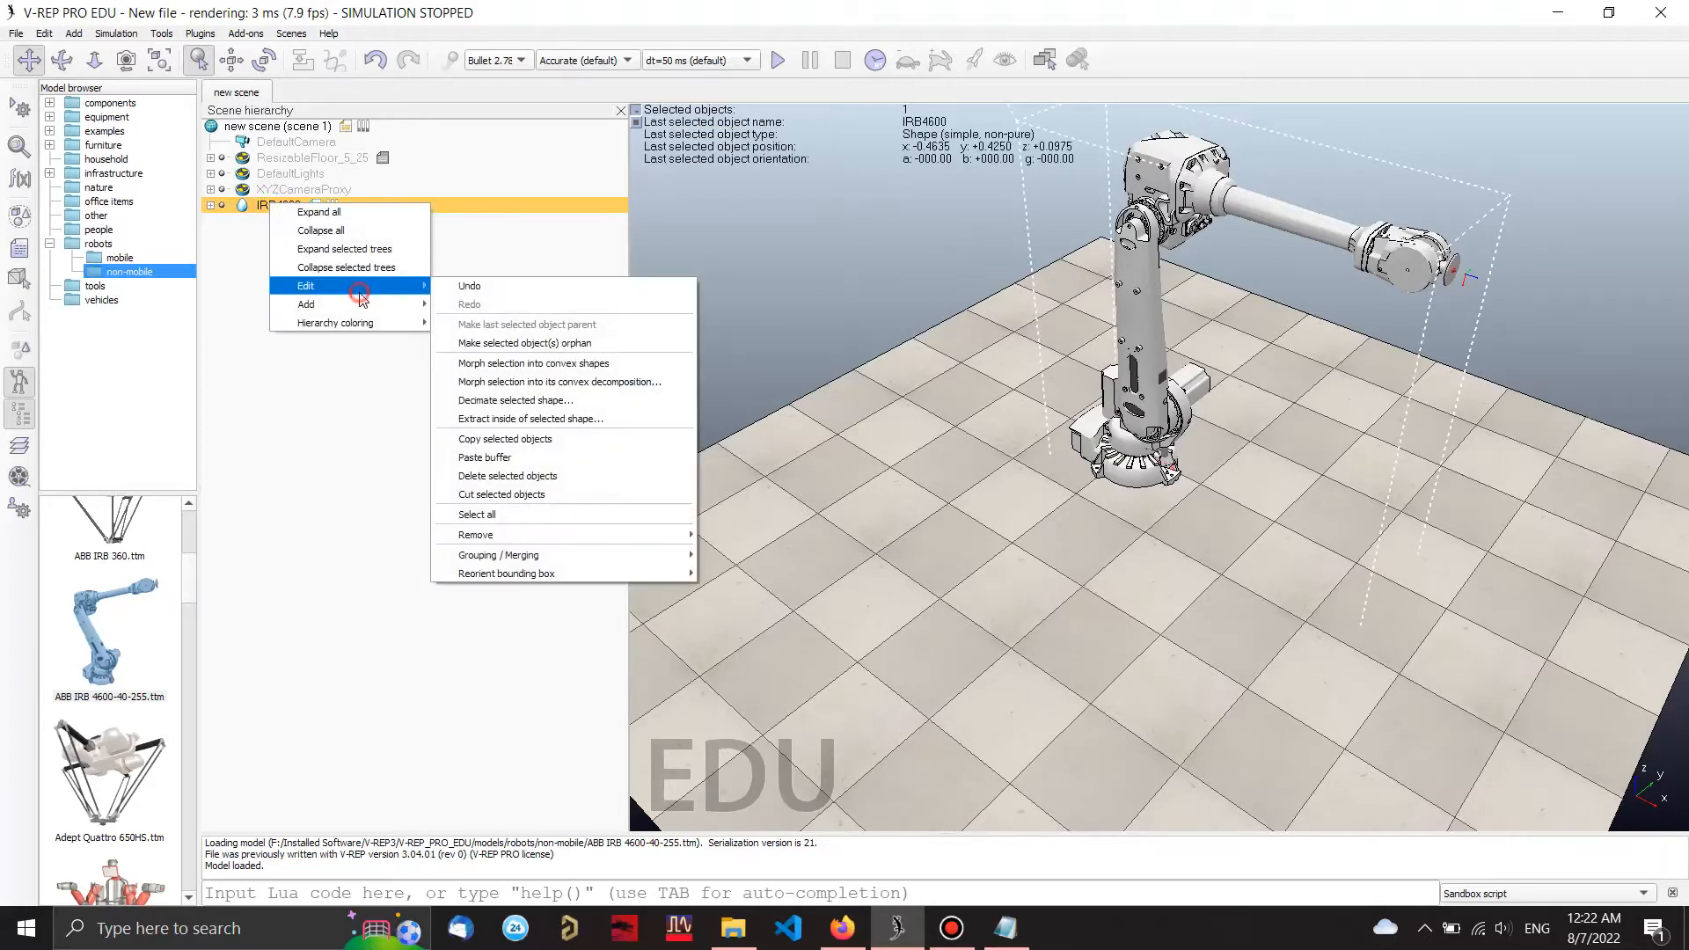
mouse_move(546, 535)
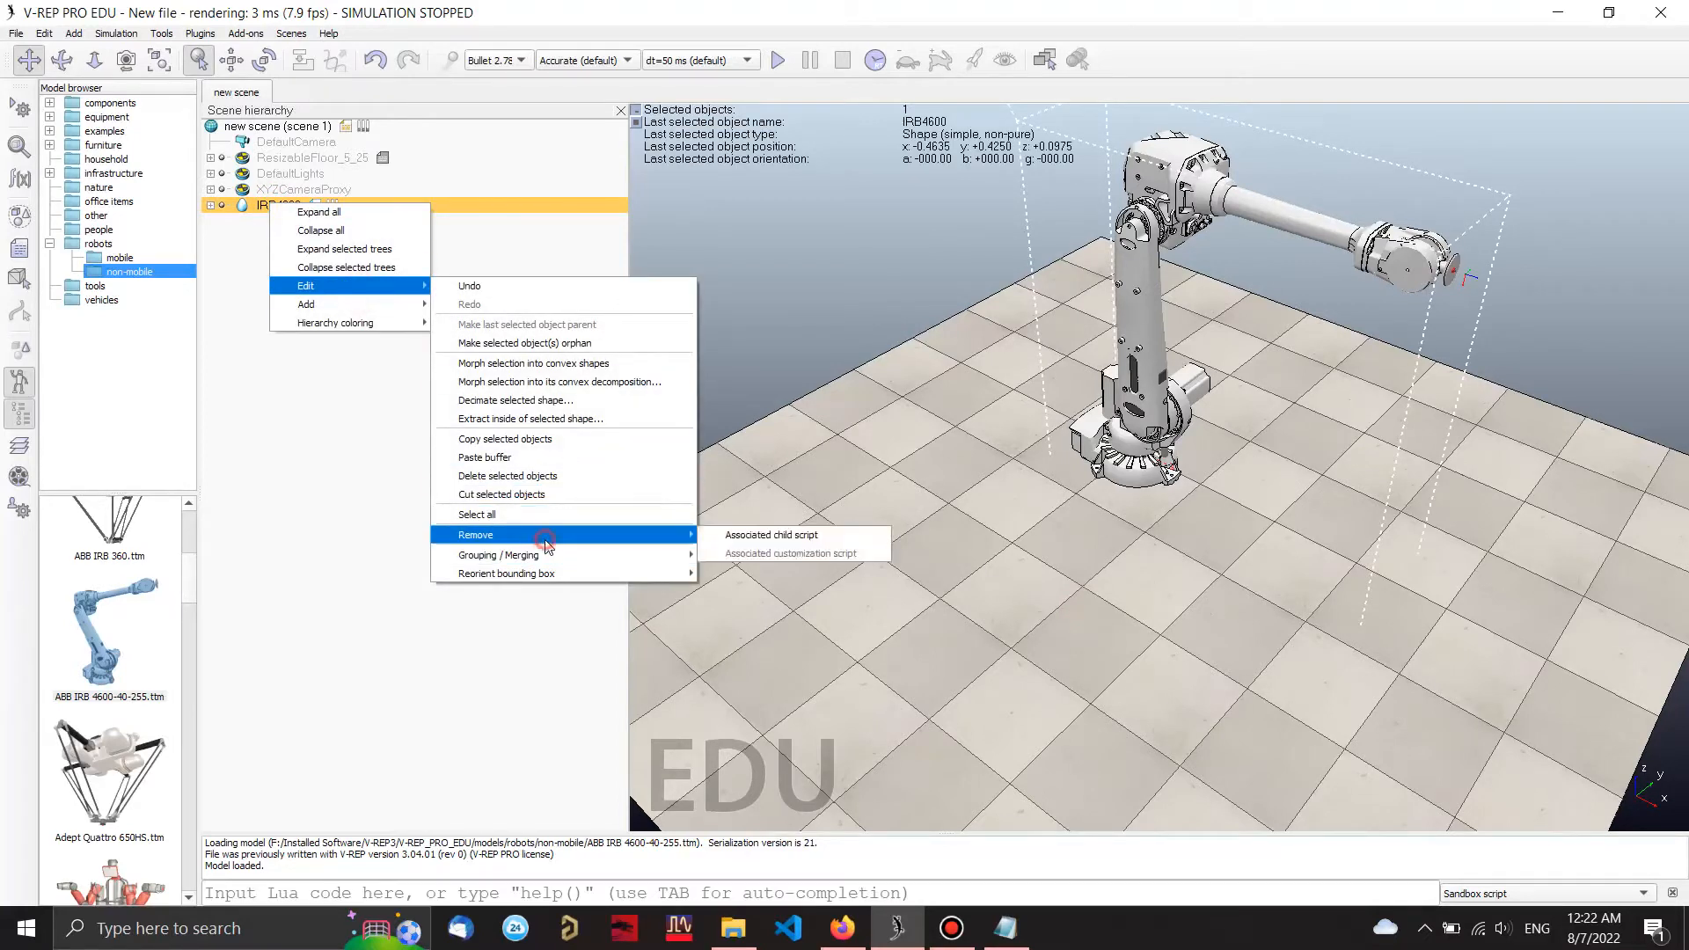
left_click(762, 543)
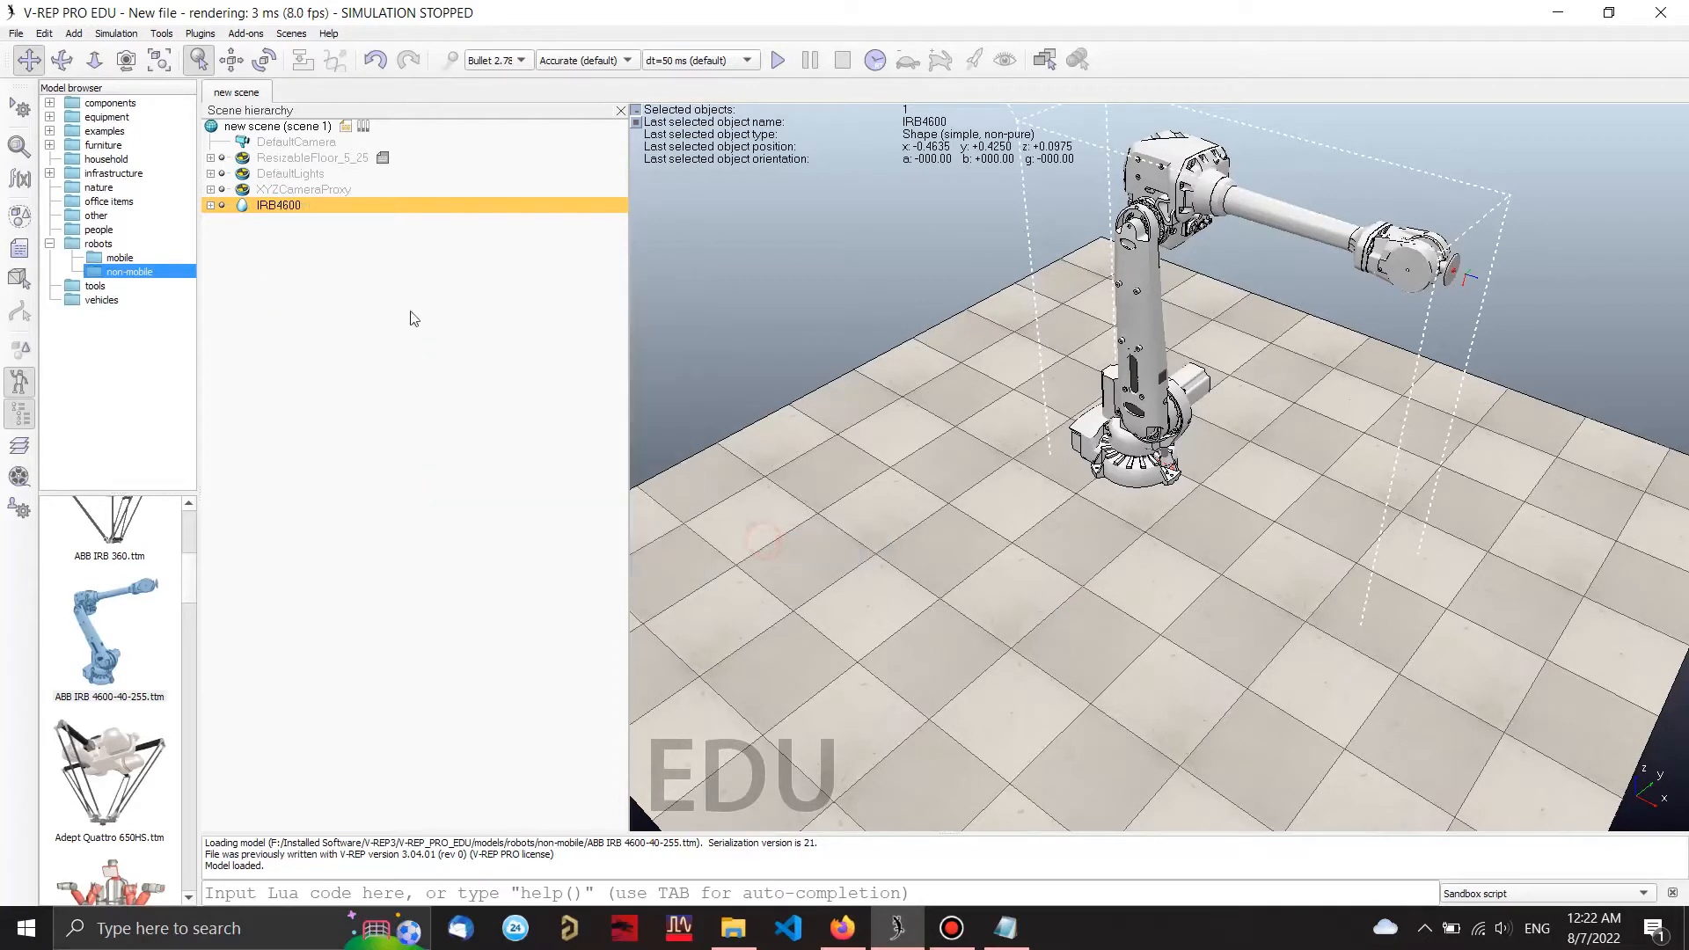
Step: Expand the IRB4600 tree and delete the IRB4600_IkTarget dummy
left_click(211, 205)
left_click(335, 238)
right_click(332, 241)
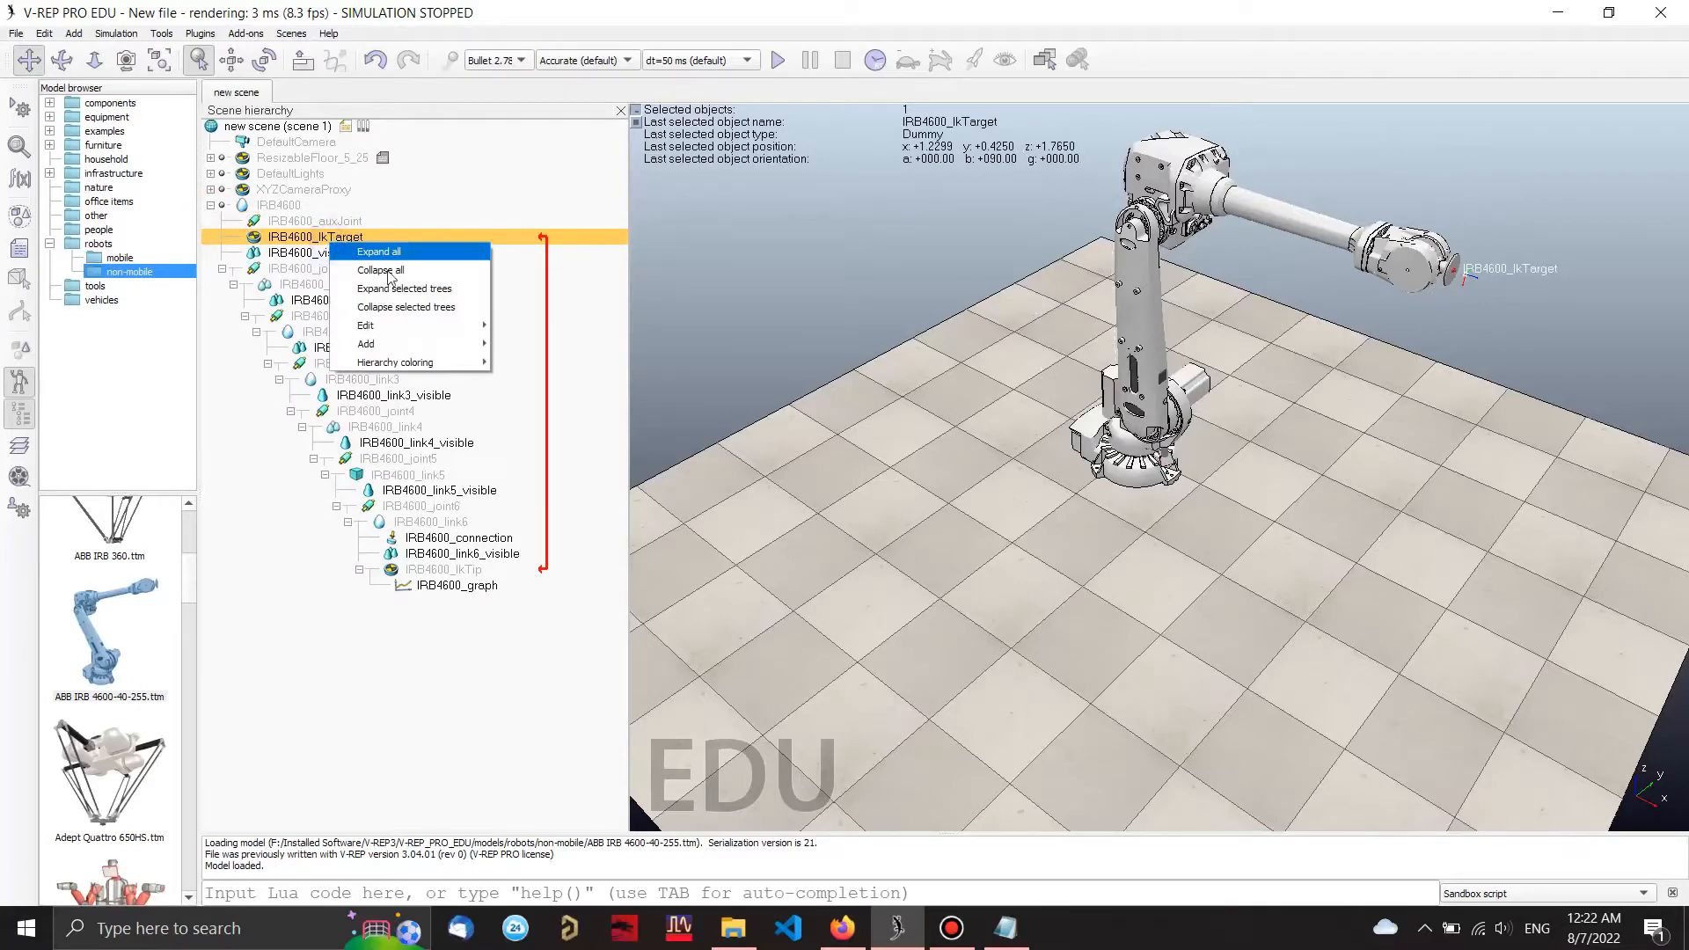
mouse_move(426, 333)
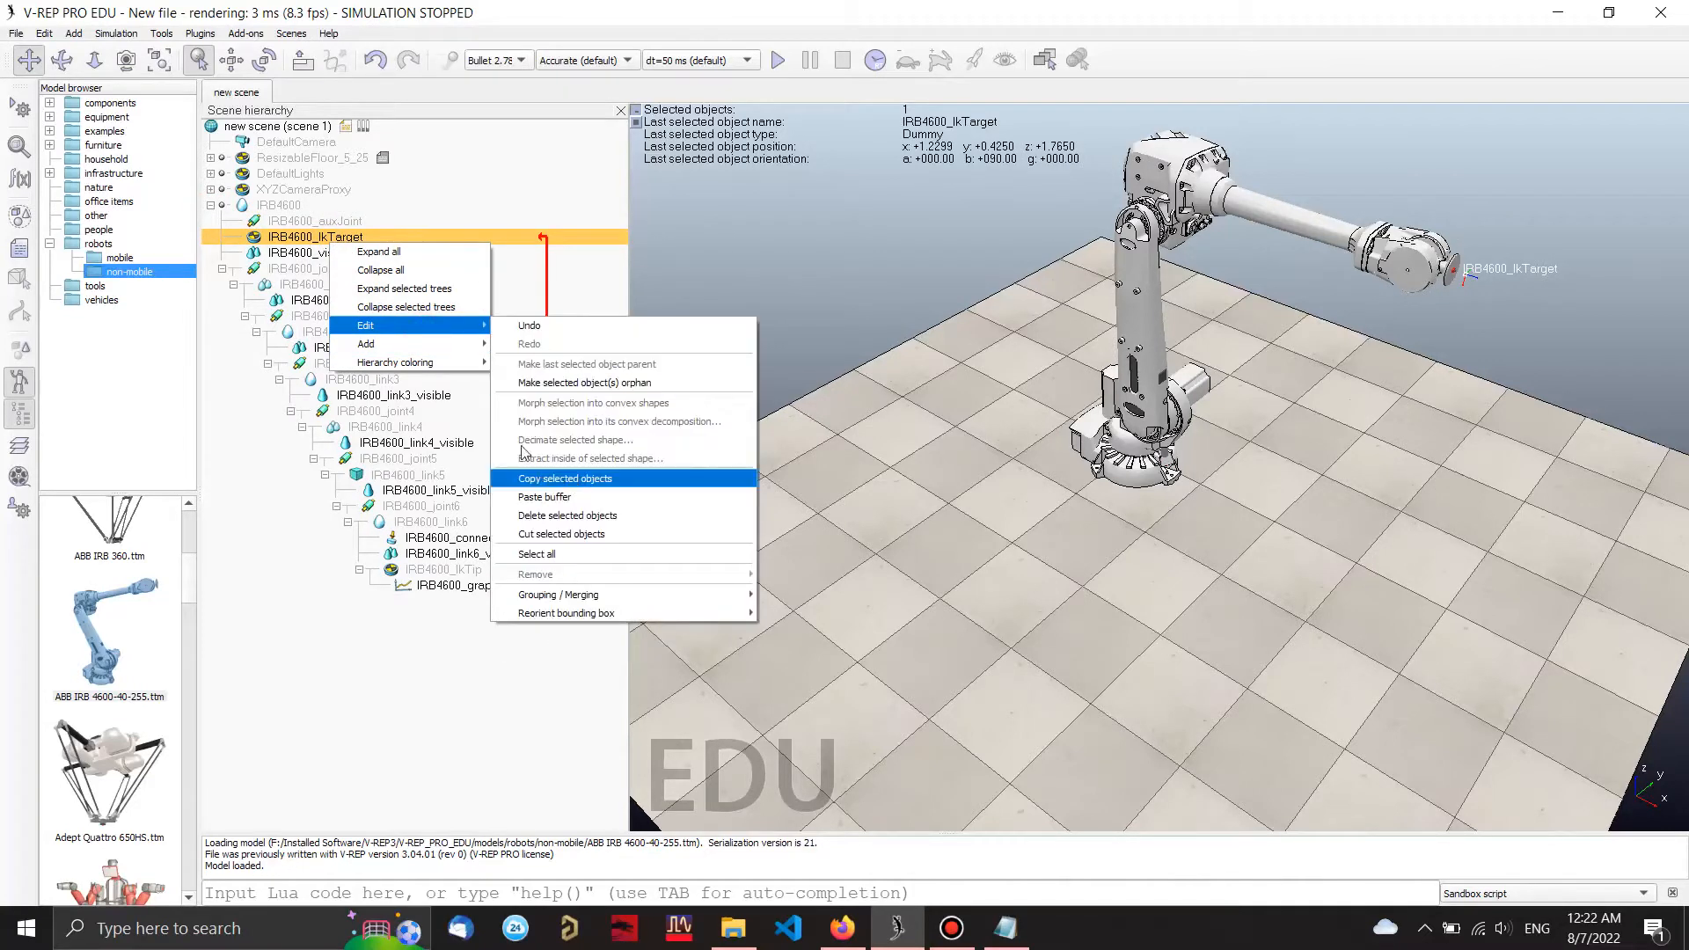
left_click(65, 46)
left_click(44, 33)
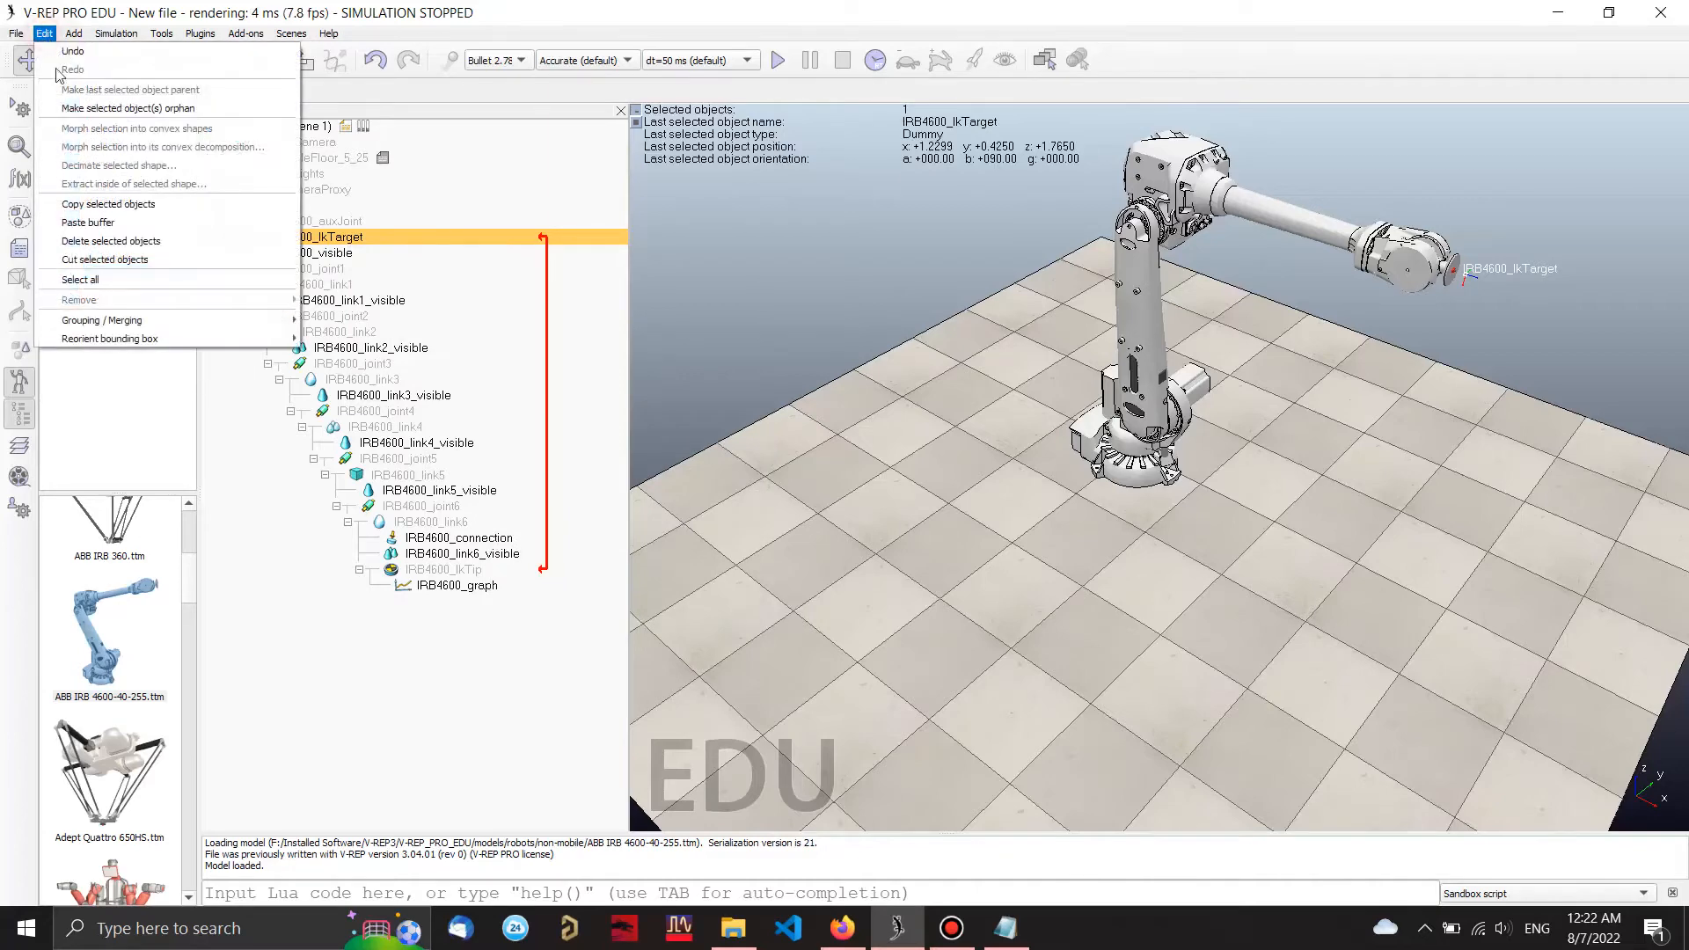
left_click(115, 242)
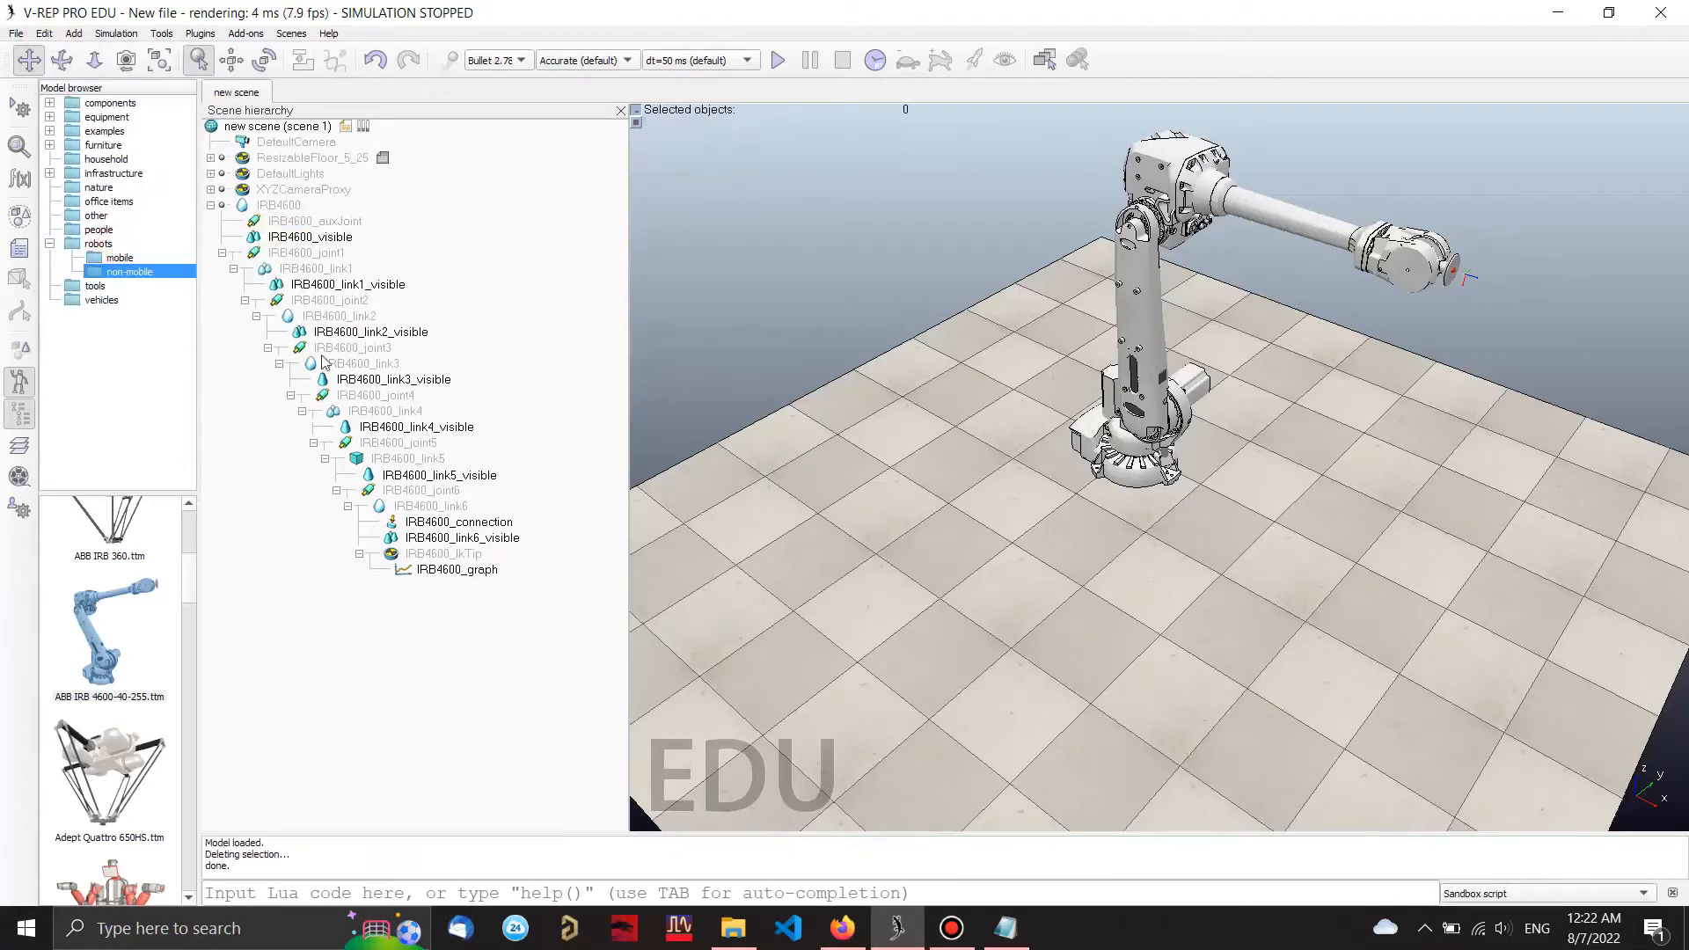
Step: Delete the IRB4600_IkTip dummy under IRB4600_link6
left_click(437, 554)
left_click(44, 33)
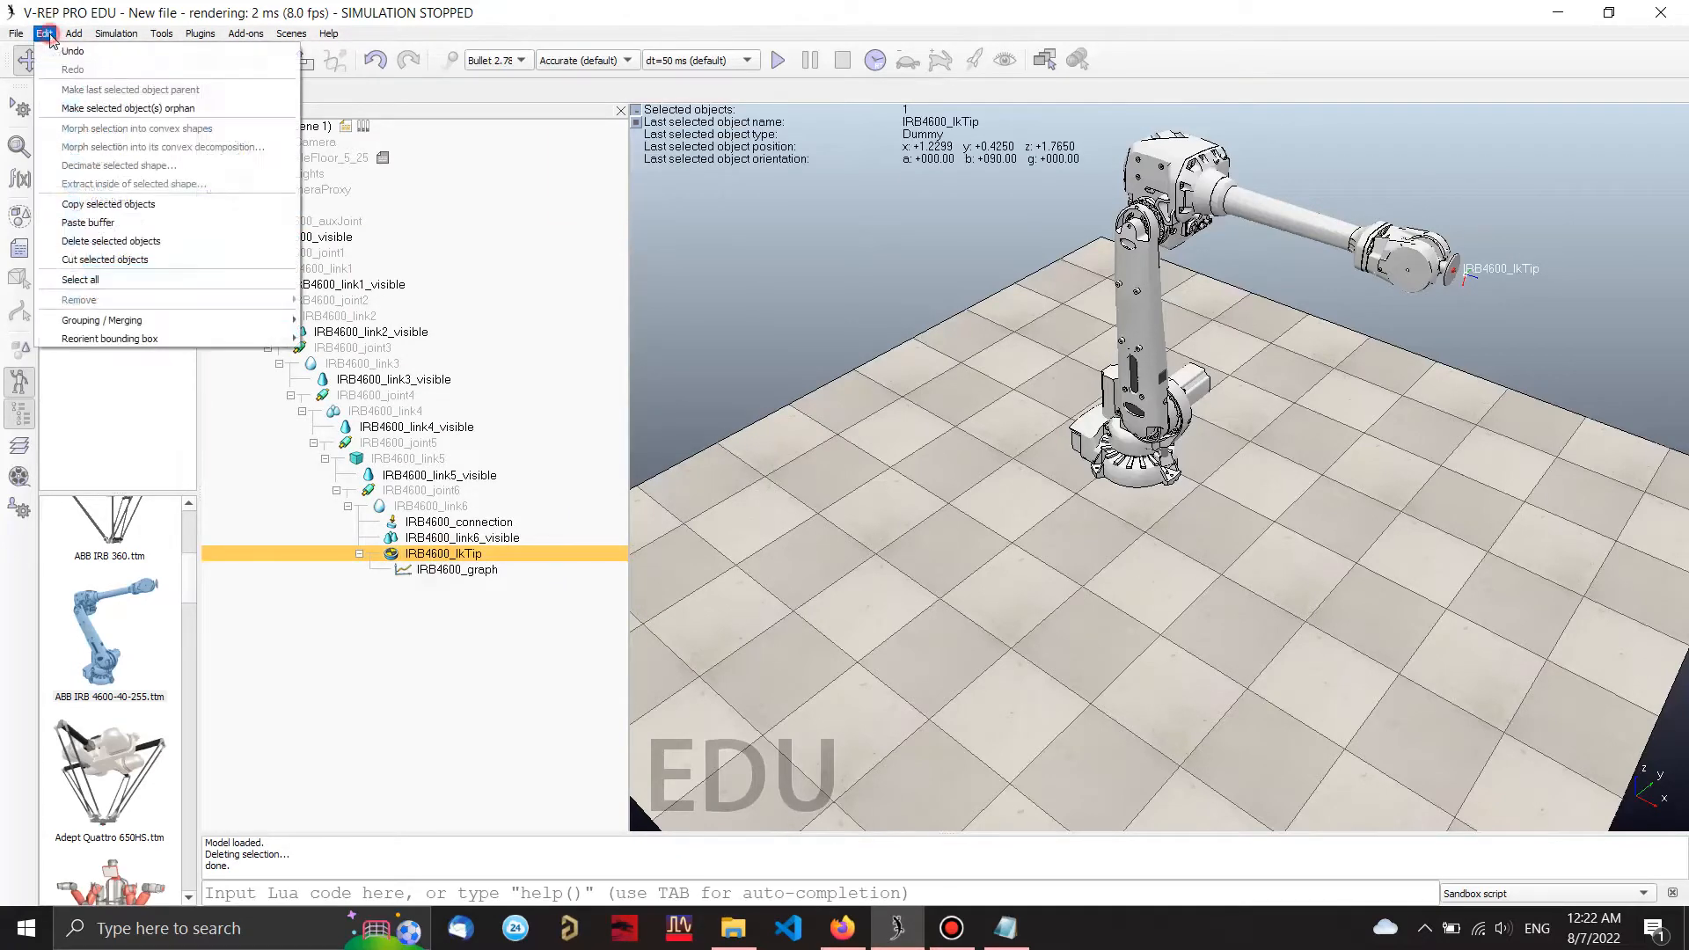
left_click(119, 241)
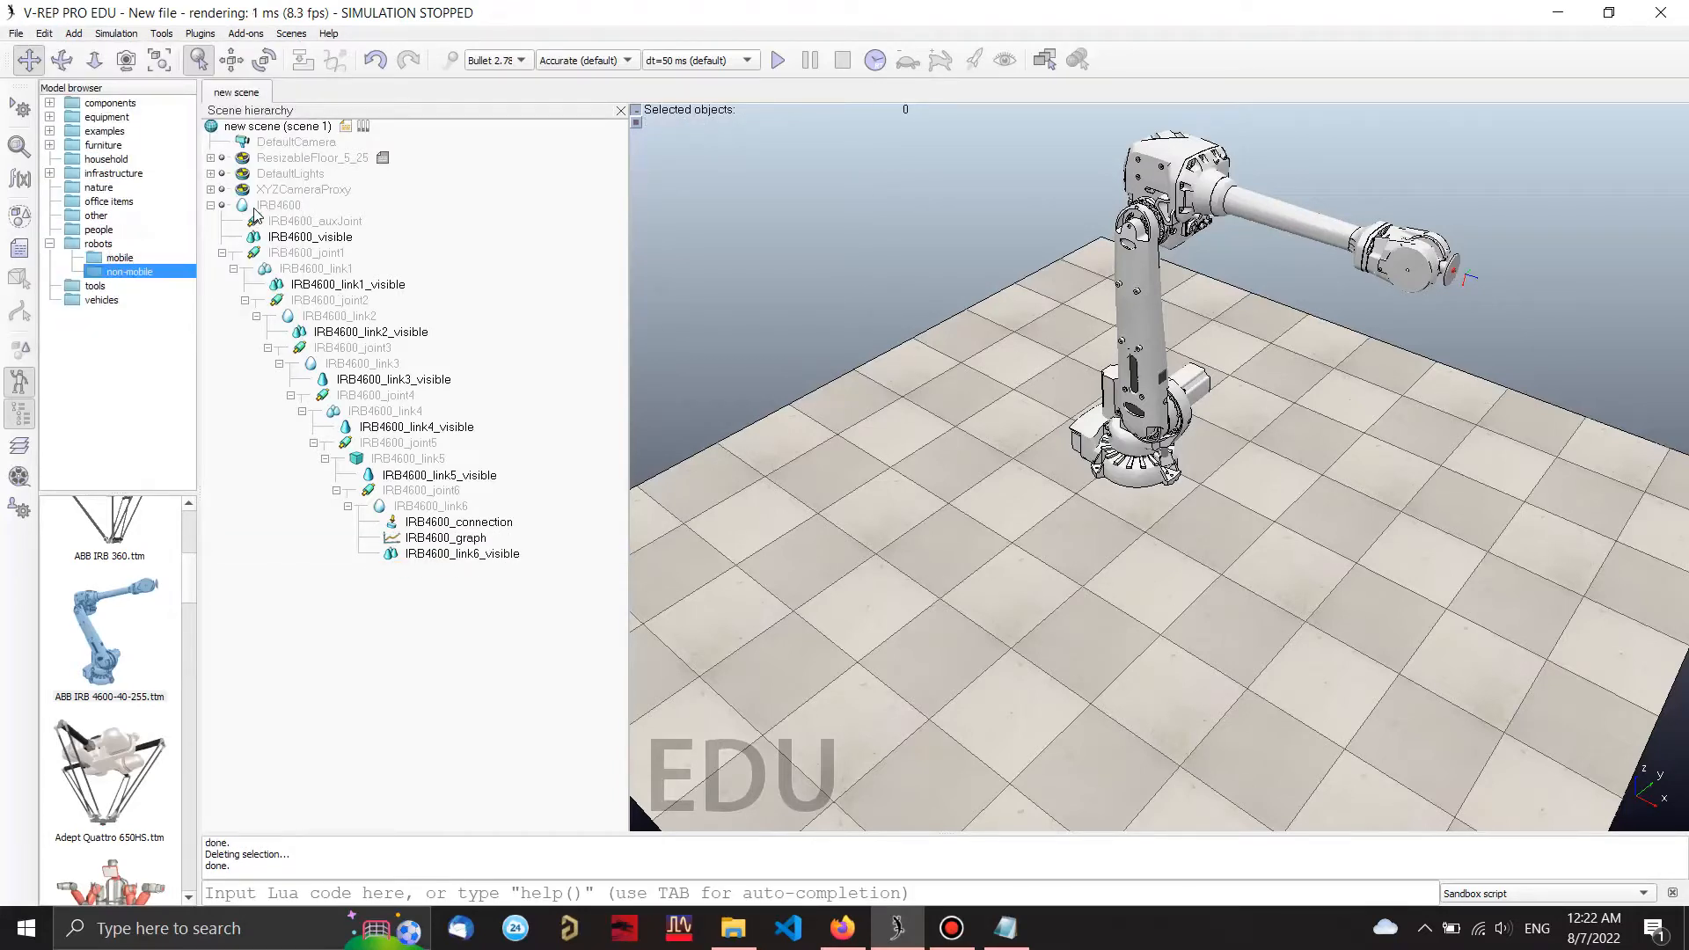
Step: Set the position of IRB4600_joint2 to -20 degrees in its joint properties
left_click(277, 302)
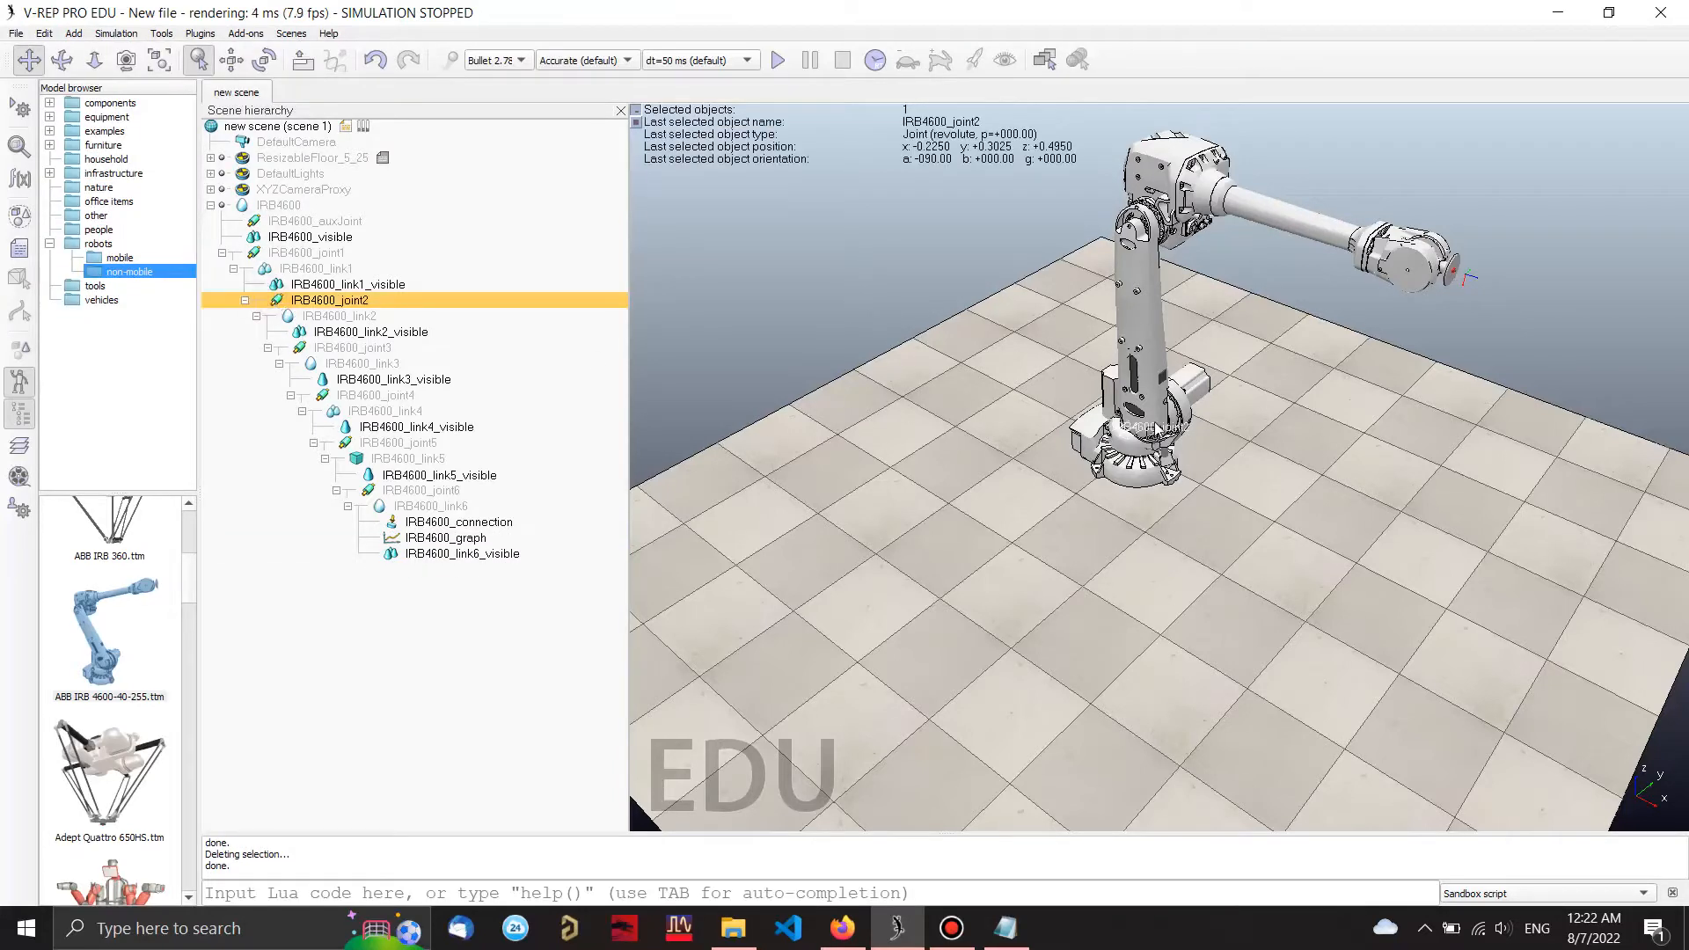
double_click(278, 302)
left_click_drag(724, 345, 663, 346)
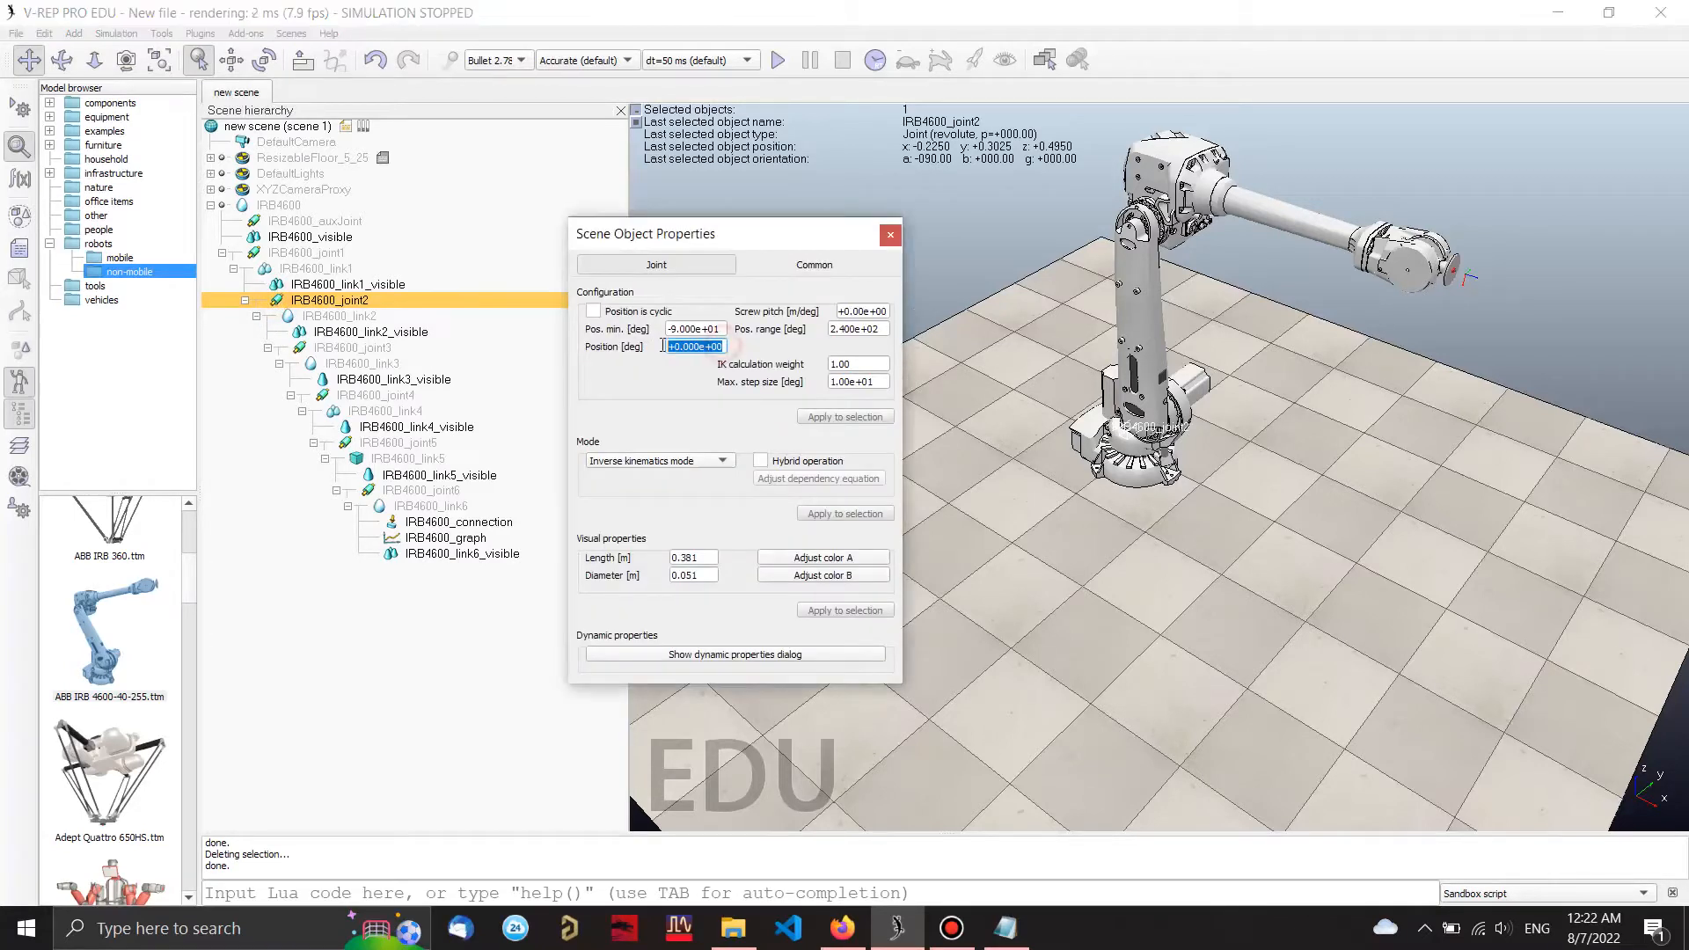
type("-")
type("2.0")
key("Return")
left_click(892, 234)
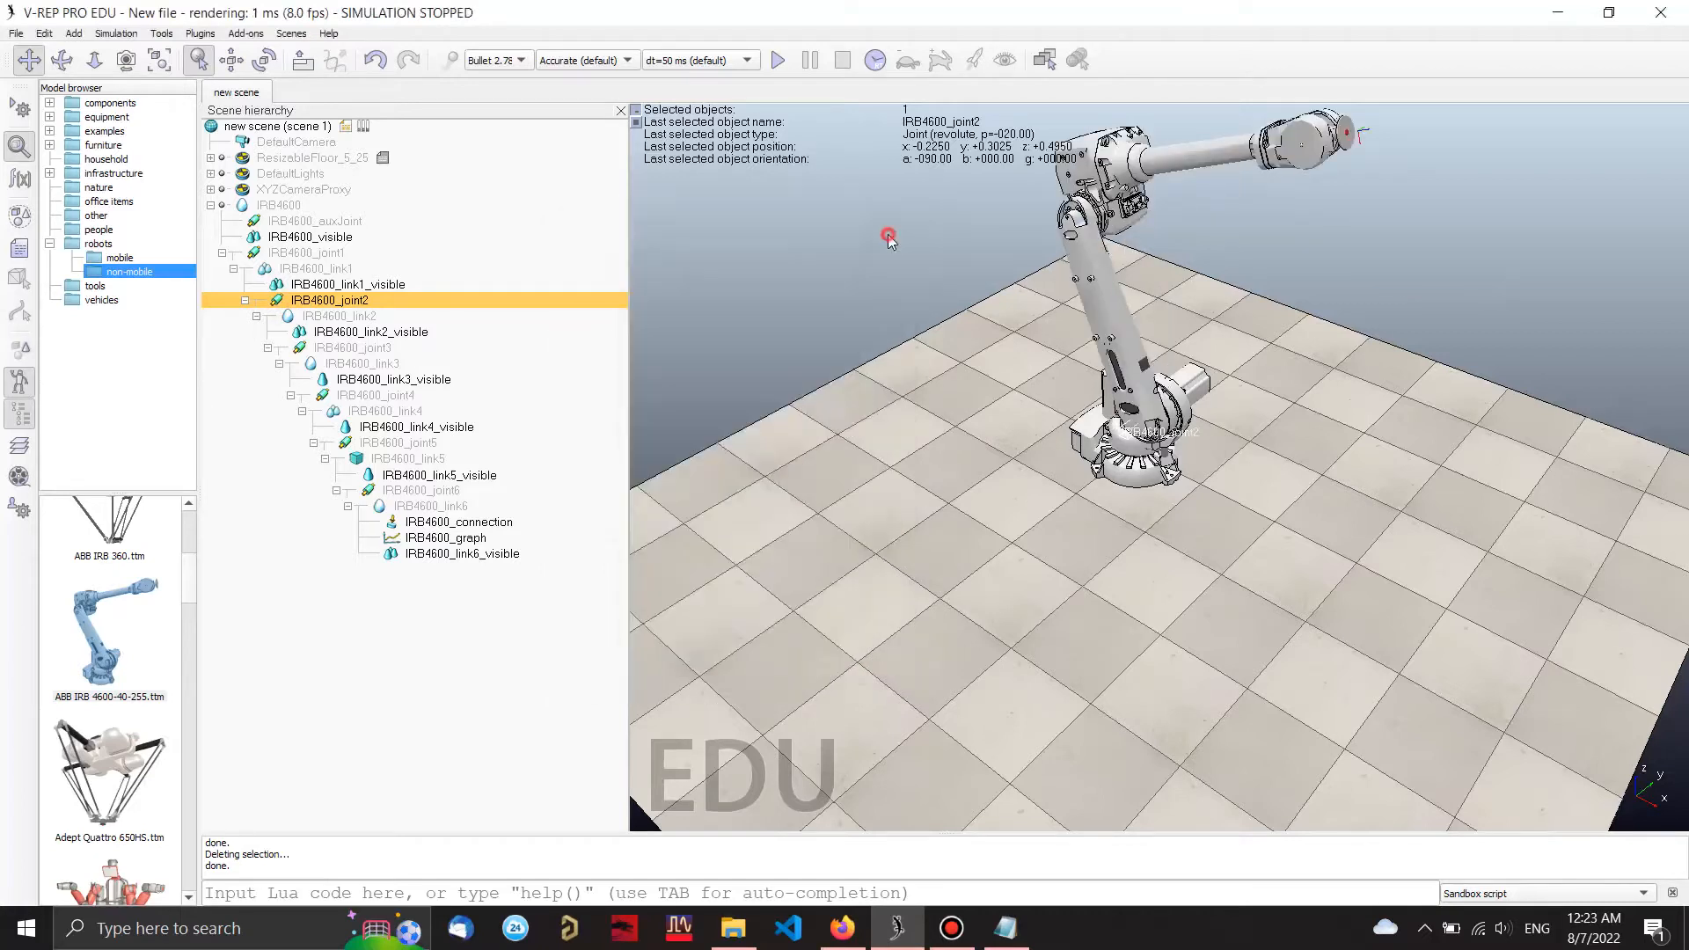
Step: Set the position of IRB4600_joint3 to 50 degrees in its joint properties
left_click(305, 350)
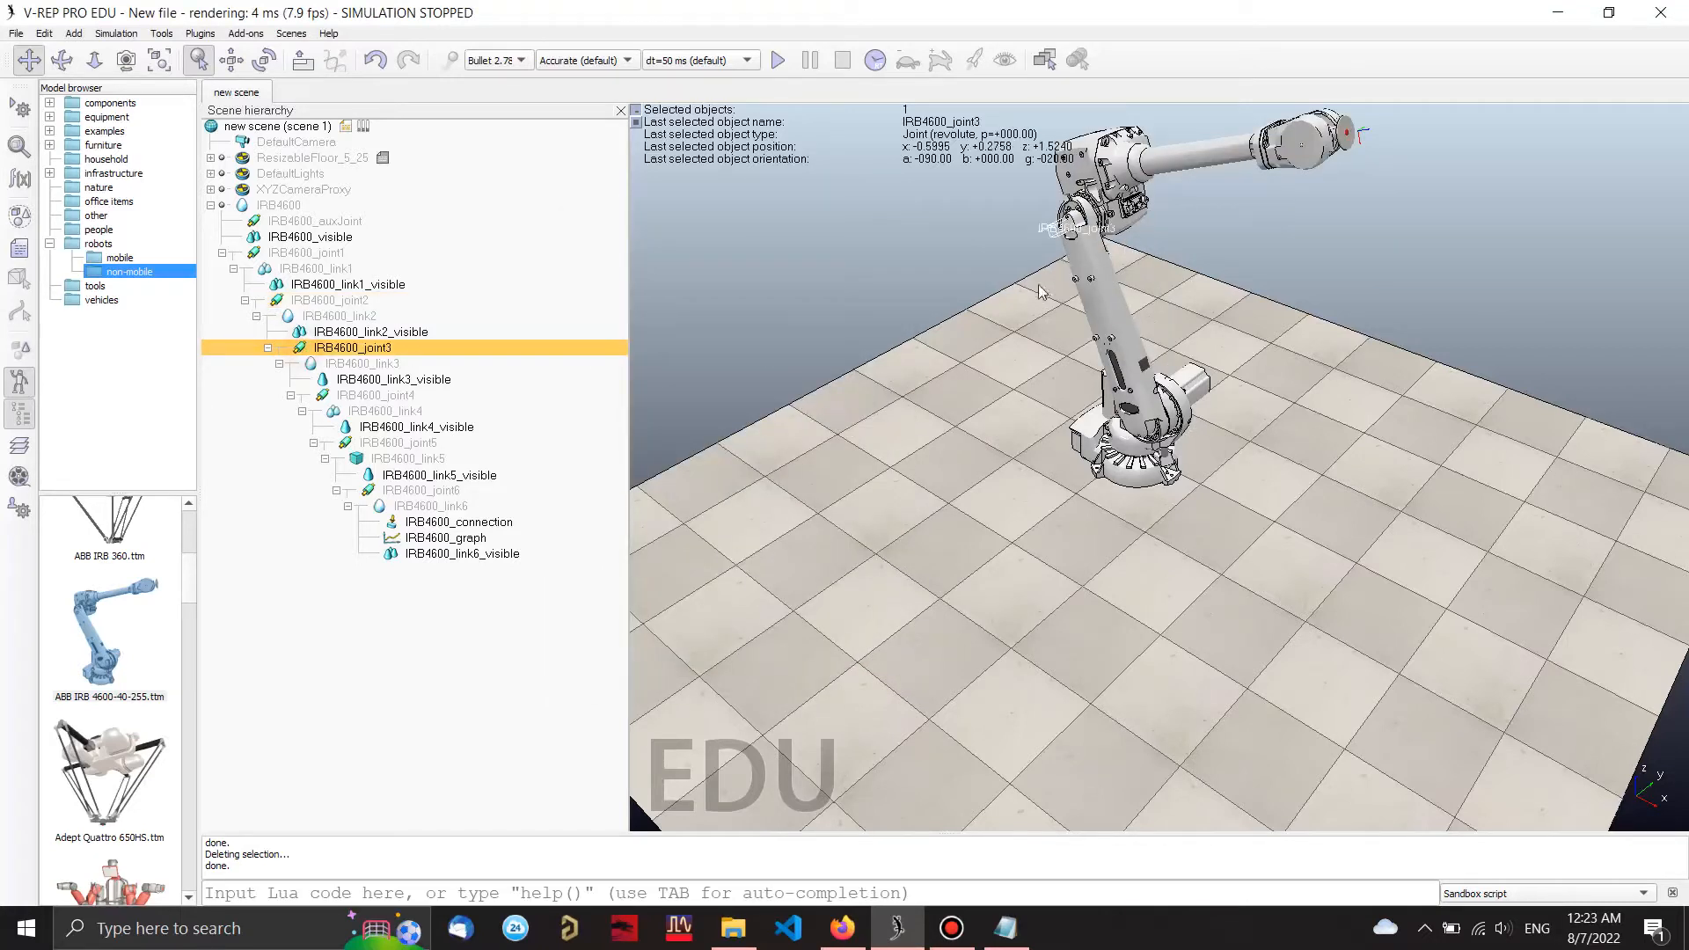
double_click(301, 346)
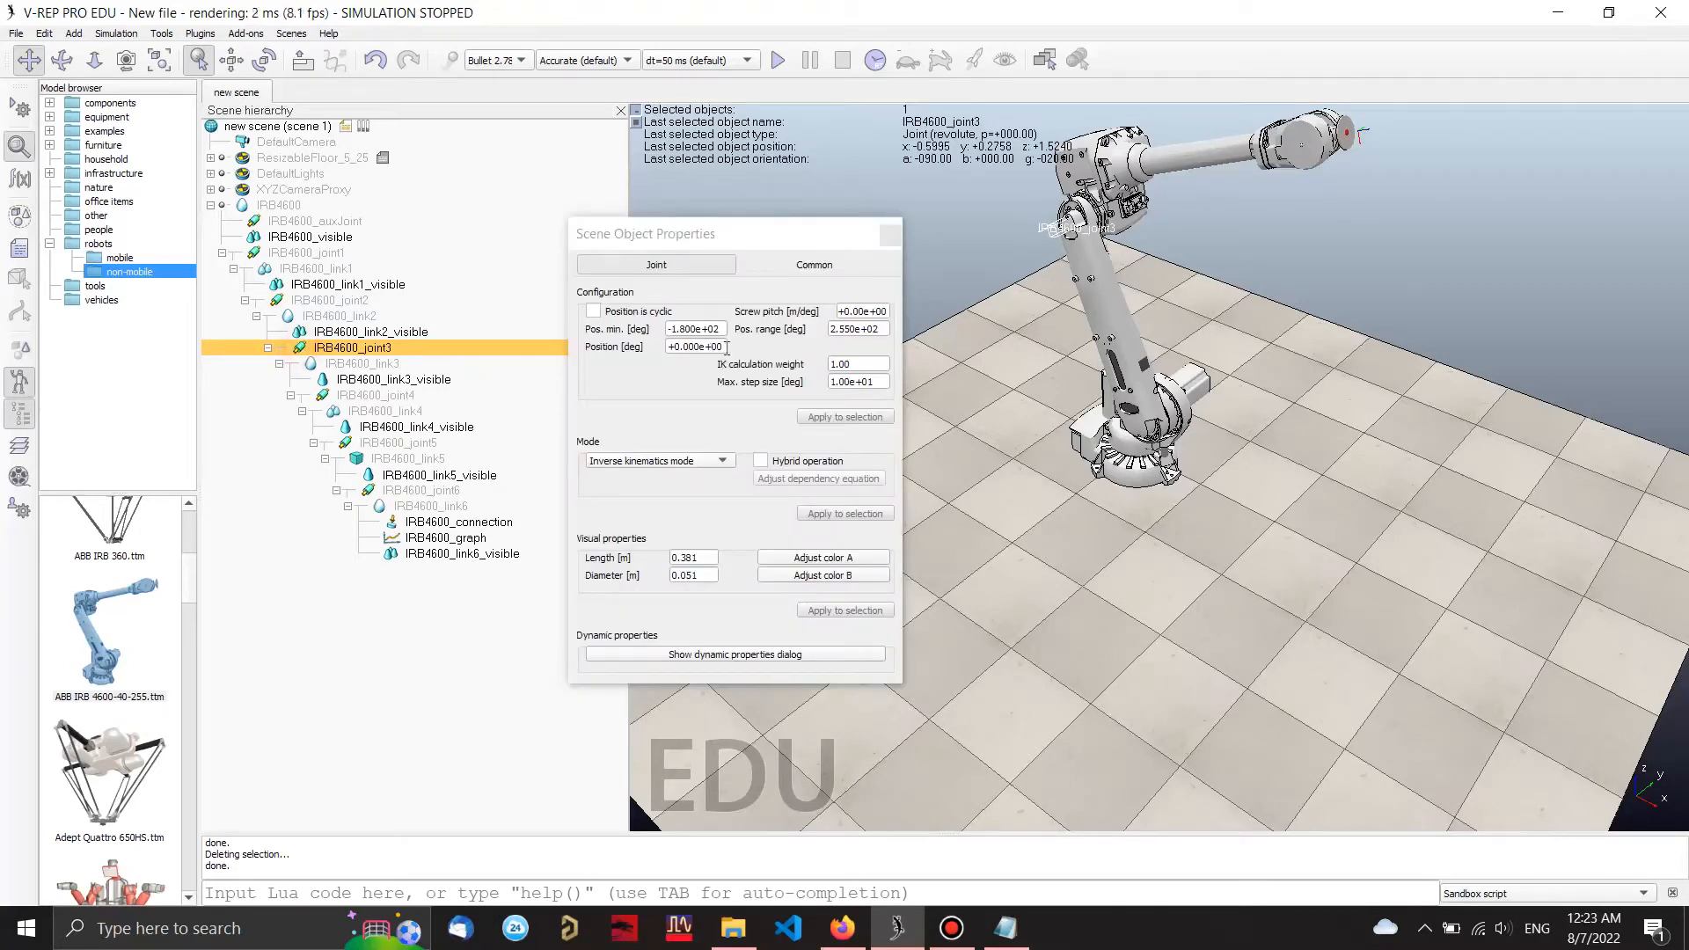
left_click_drag(727, 348, 670, 346)
type("50")
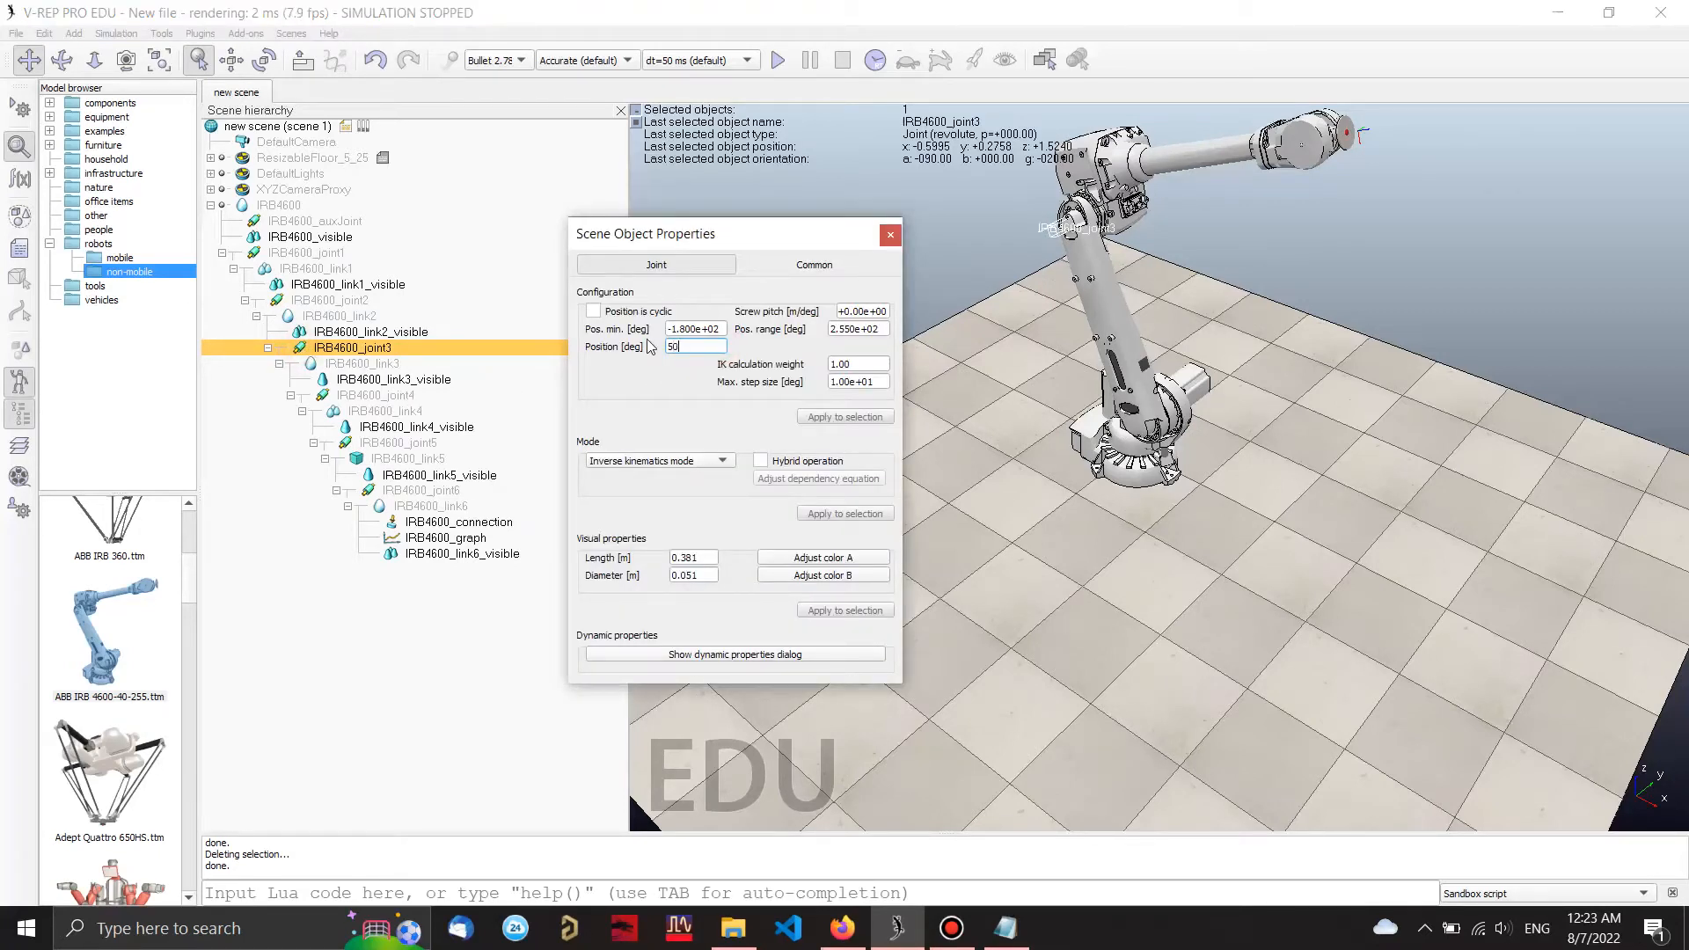
key("Return")
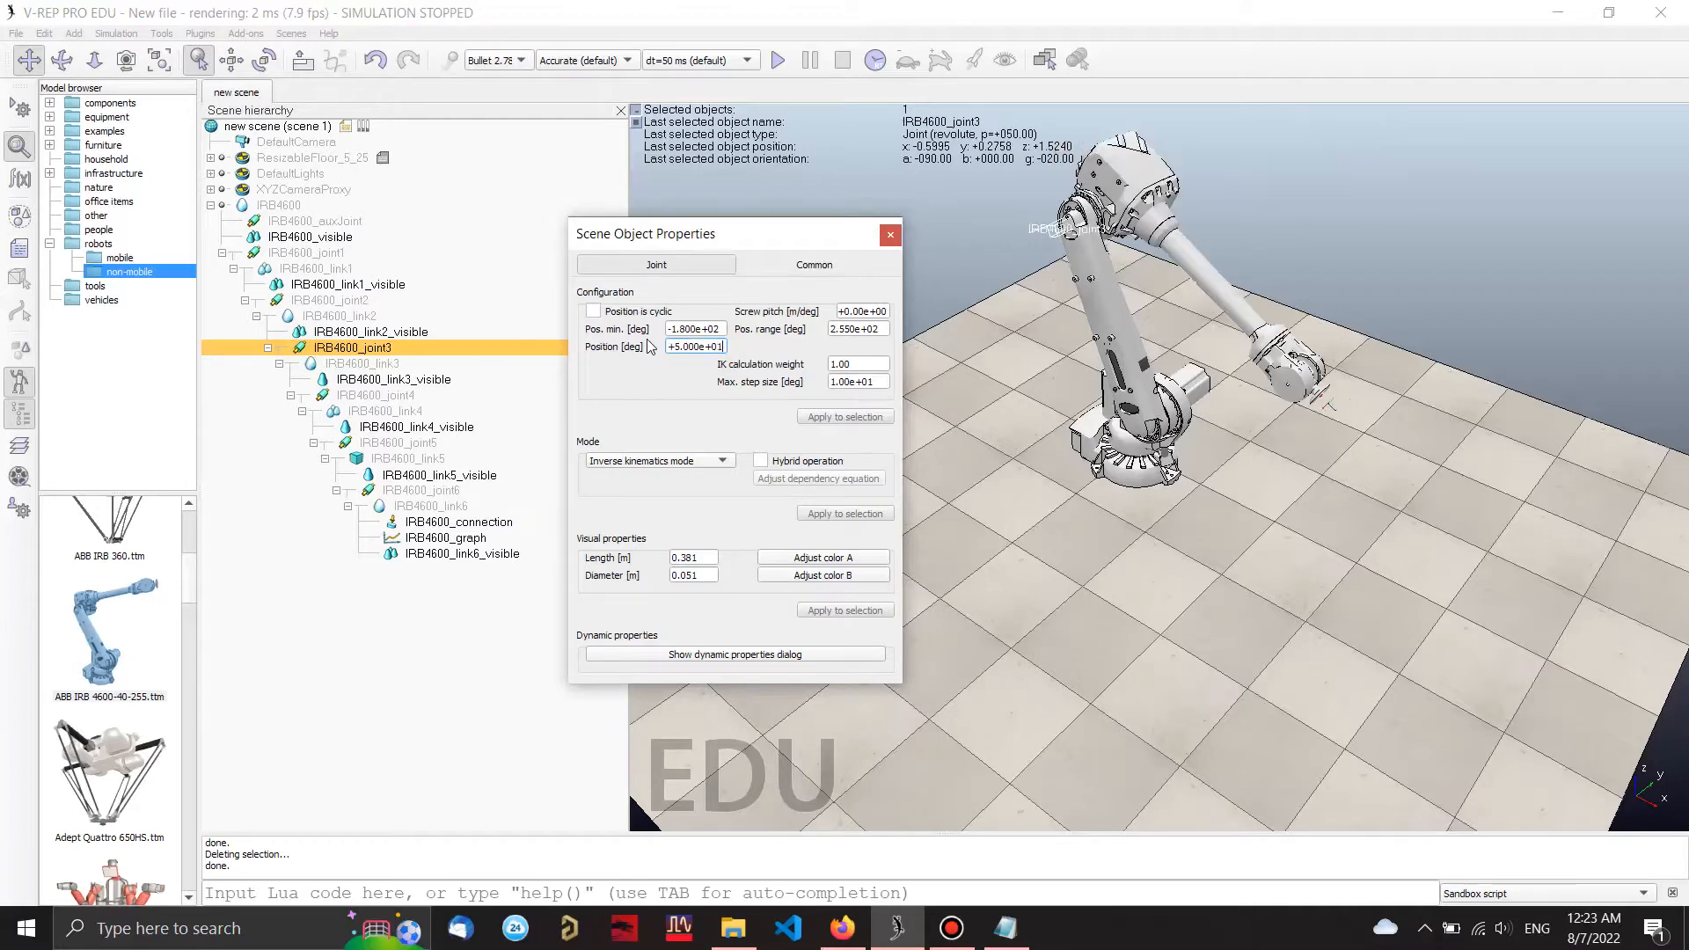
left_click(891, 235)
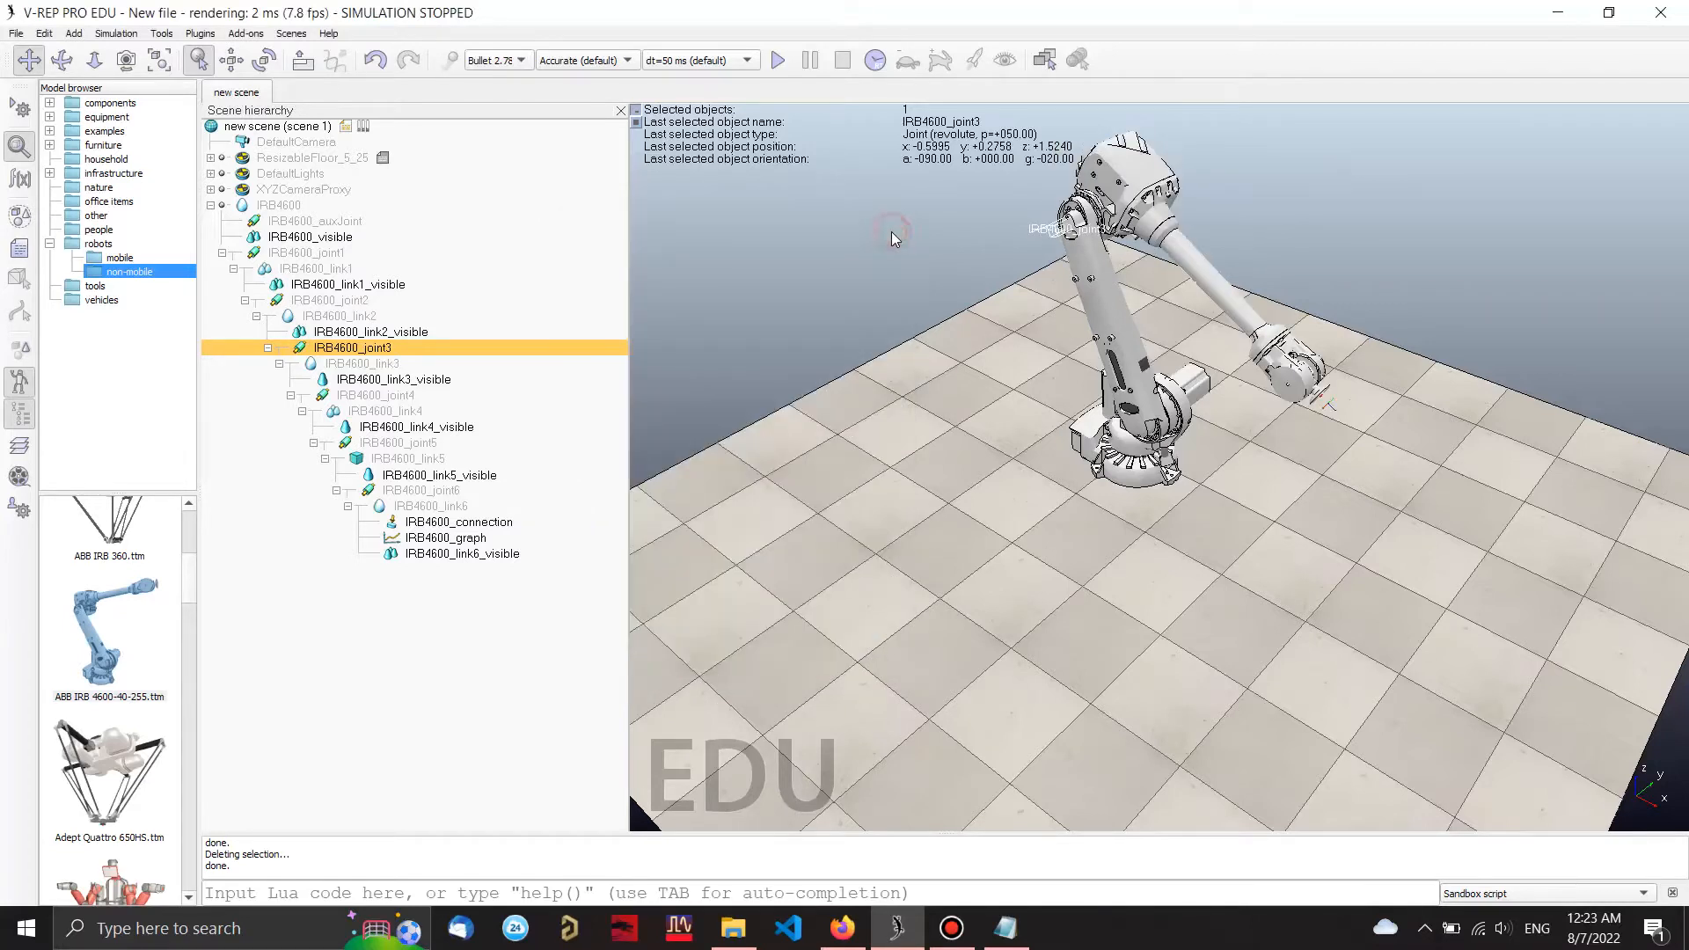
Step: Set the position of IRB4600_joint5 to 60 degrees in its joint properties
left_click(384, 445)
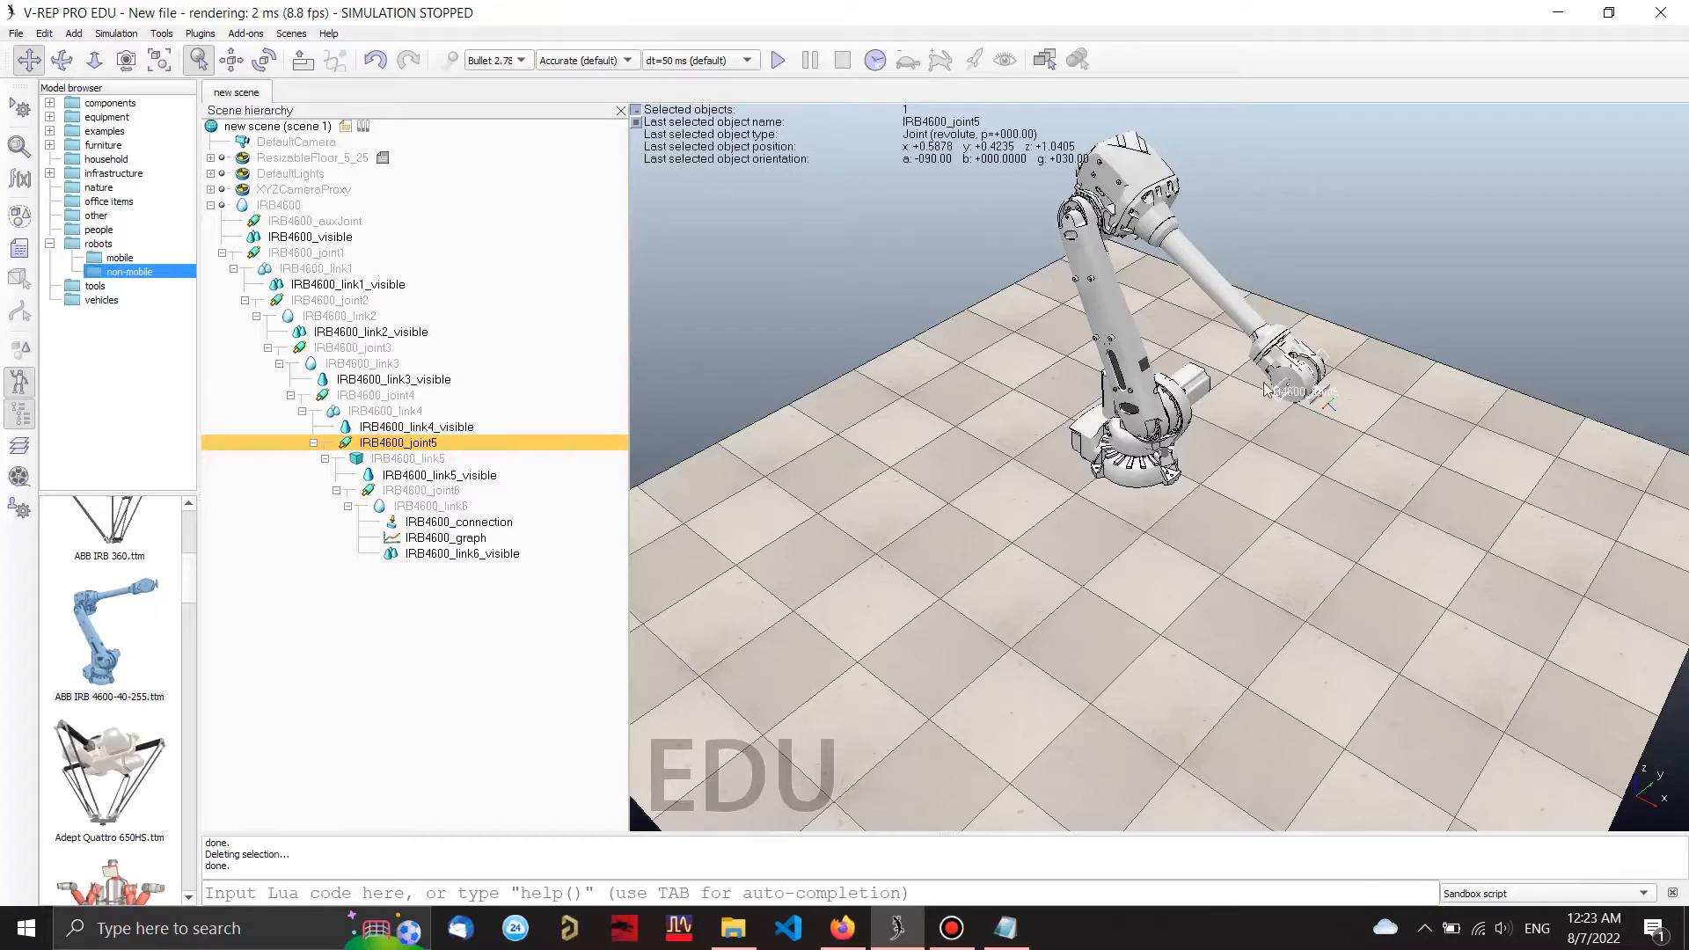
double_click(344, 445)
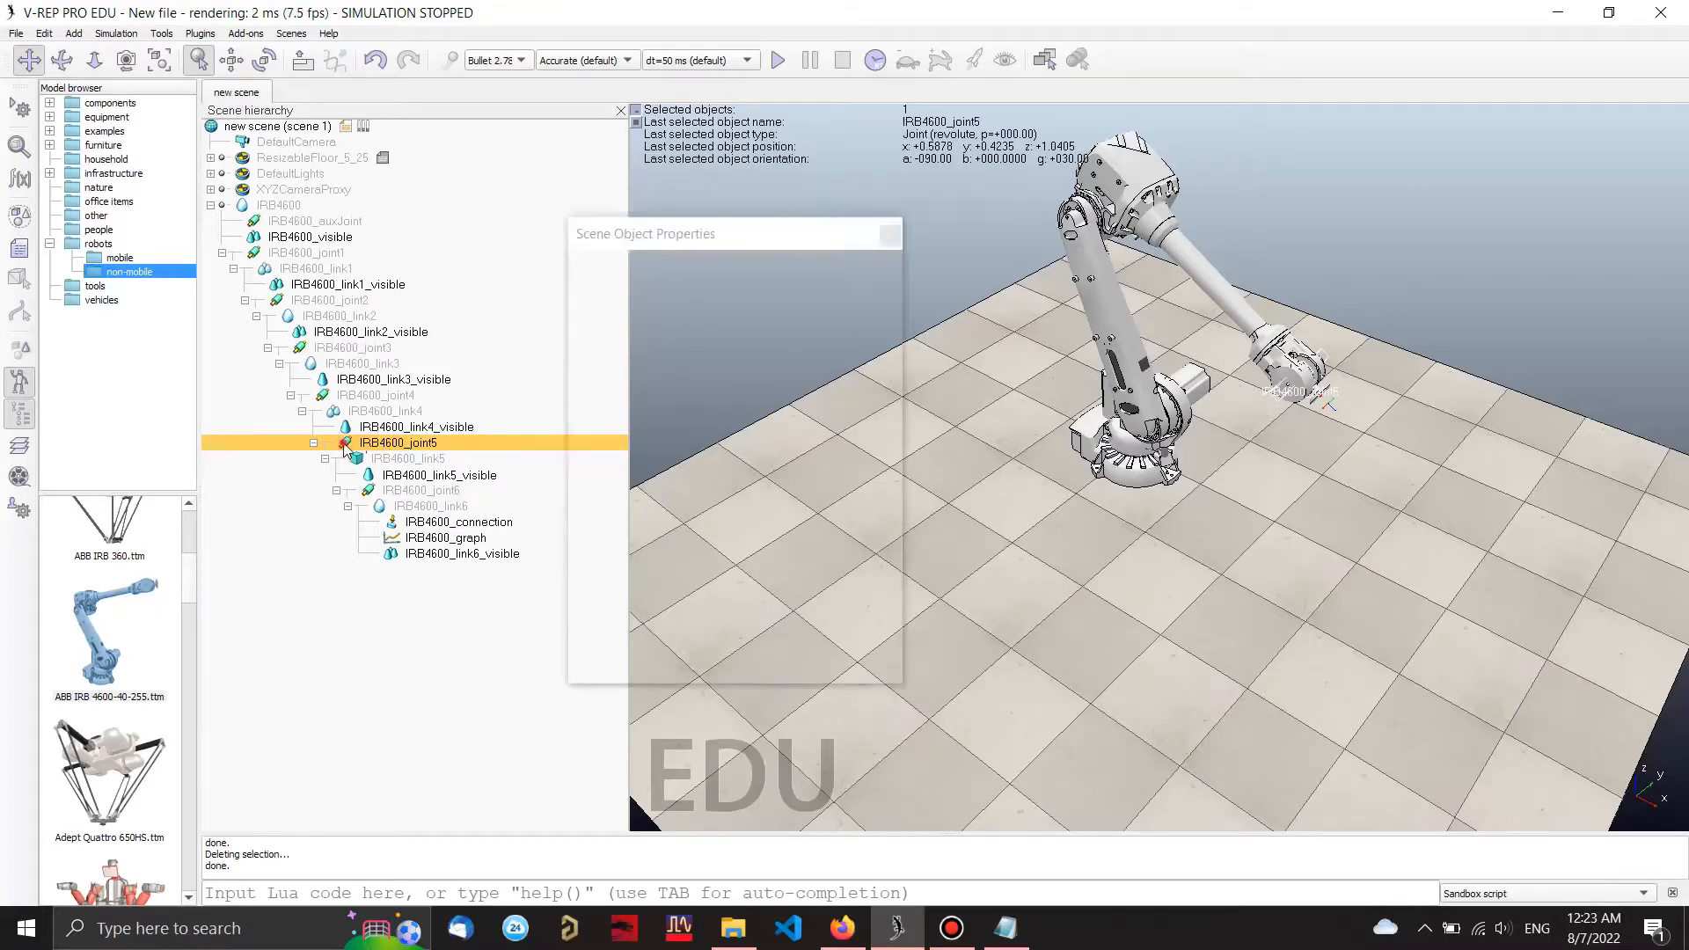
left_click_drag(730, 347, 660, 346)
type("60")
key("Return")
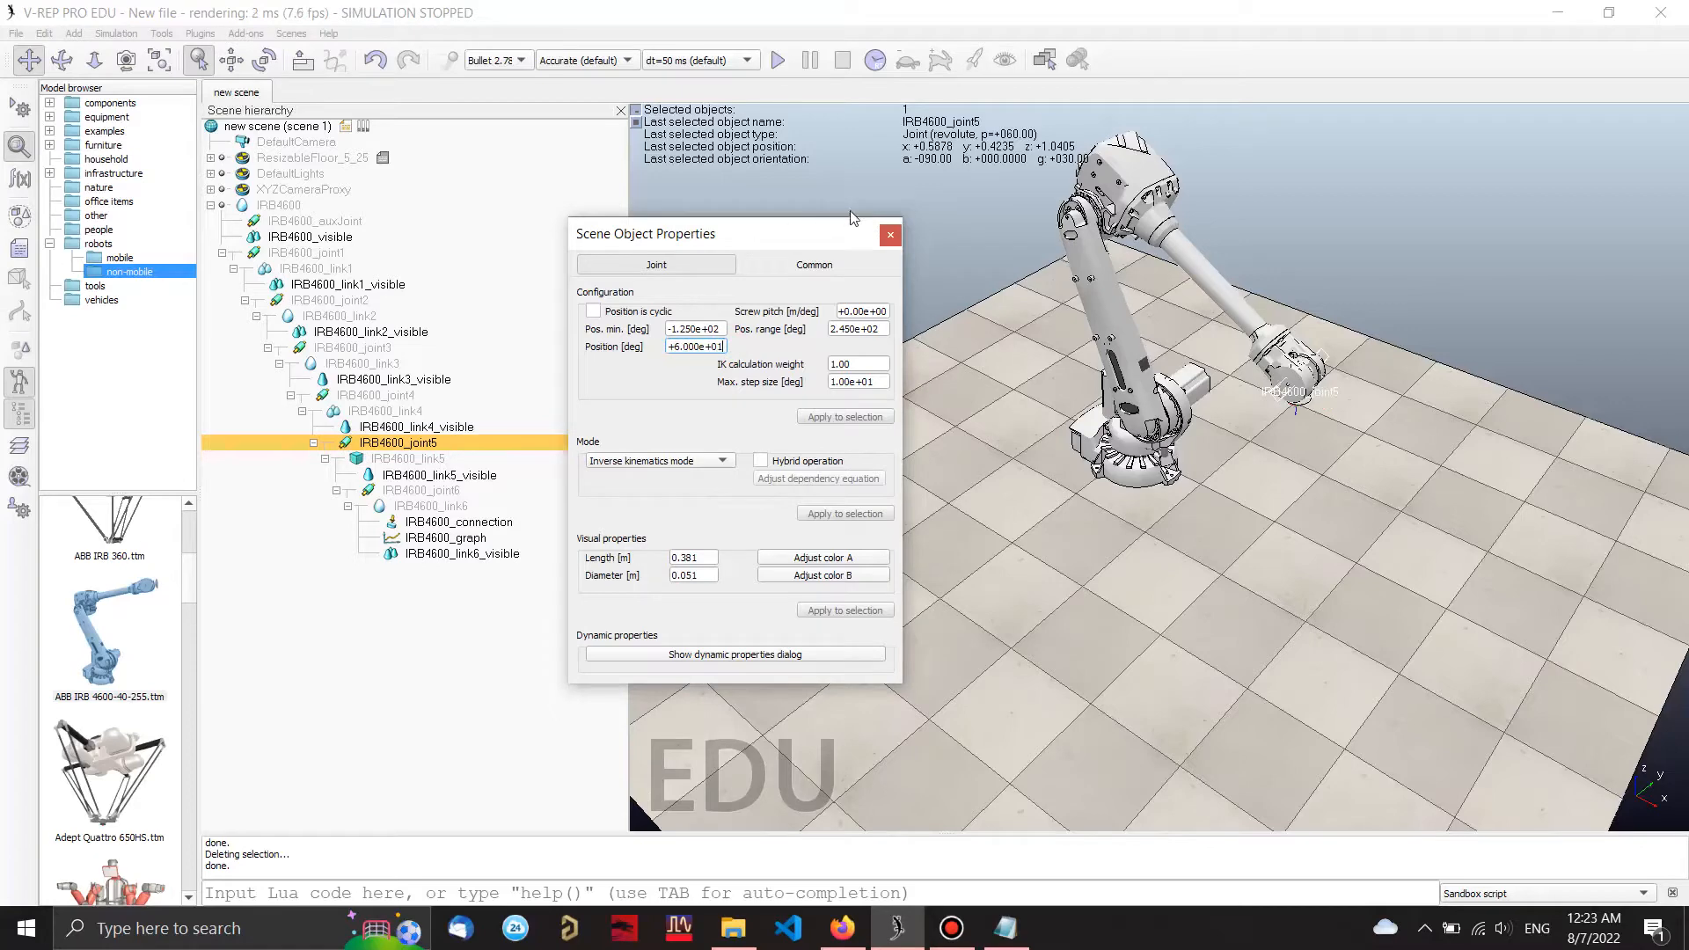
left_click(891, 235)
Step: Add the suction pad from the grippers component models to the floor near the robot
left_click(1177, 517)
middle_click_drag(1290, 419, 1302, 302)
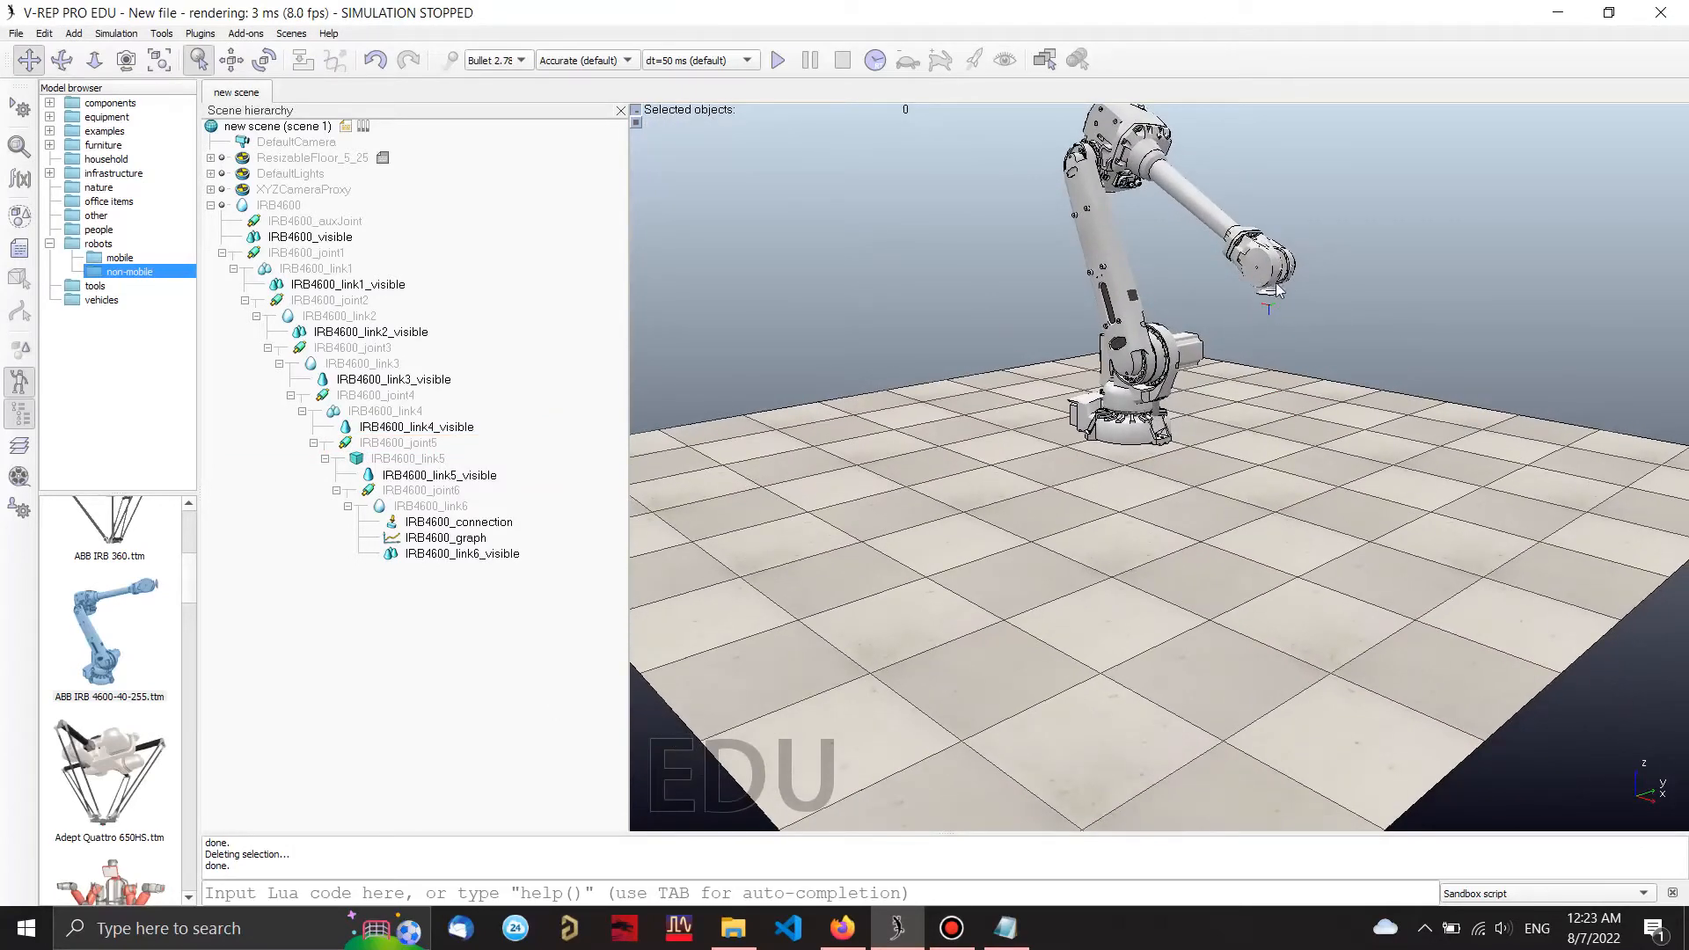
left_click(50, 244)
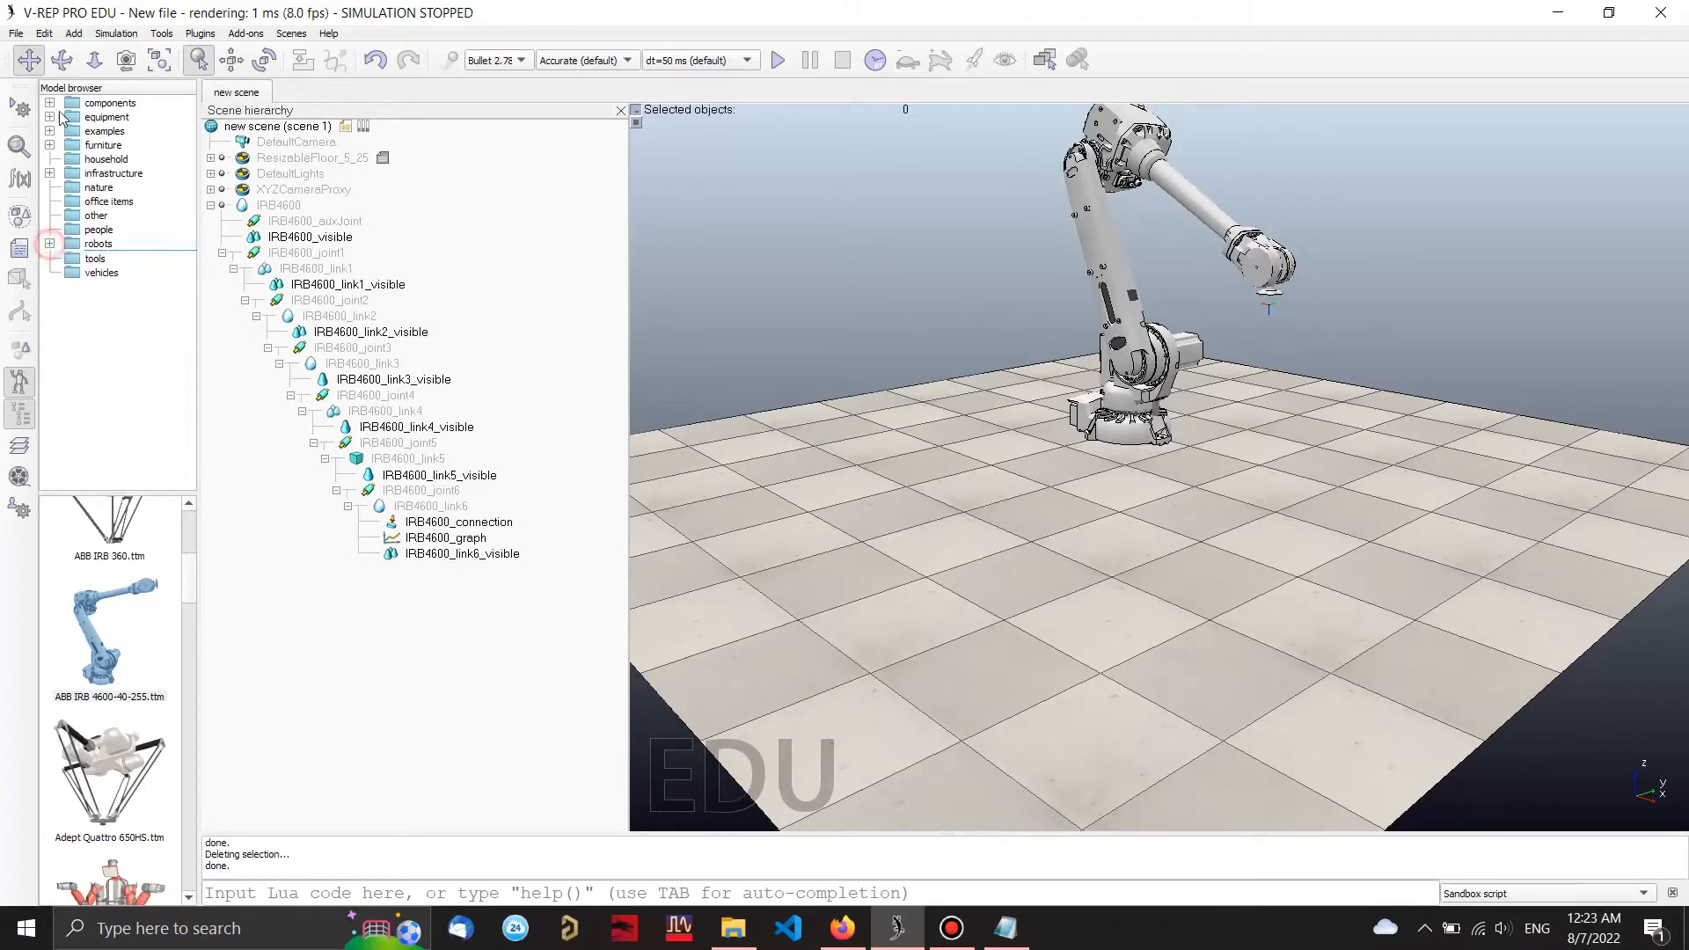
left_click(50, 103)
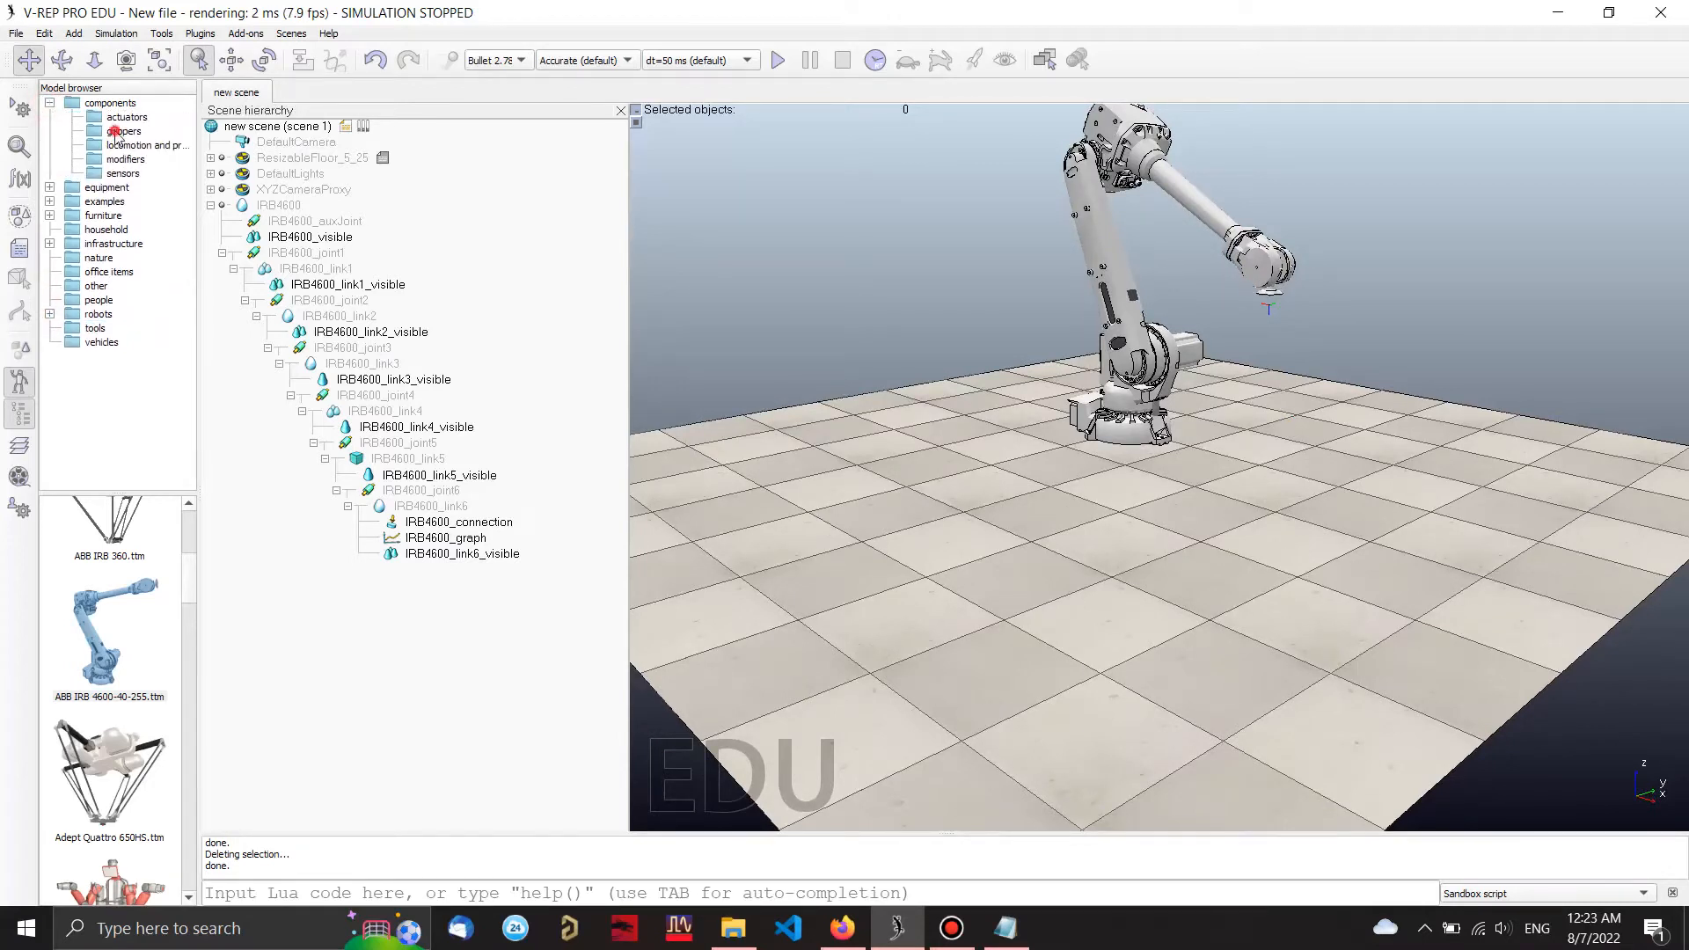
left_click(115, 132)
left_click_drag(195, 613, 194, 773)
left_click_drag(132, 827, 1290, 479)
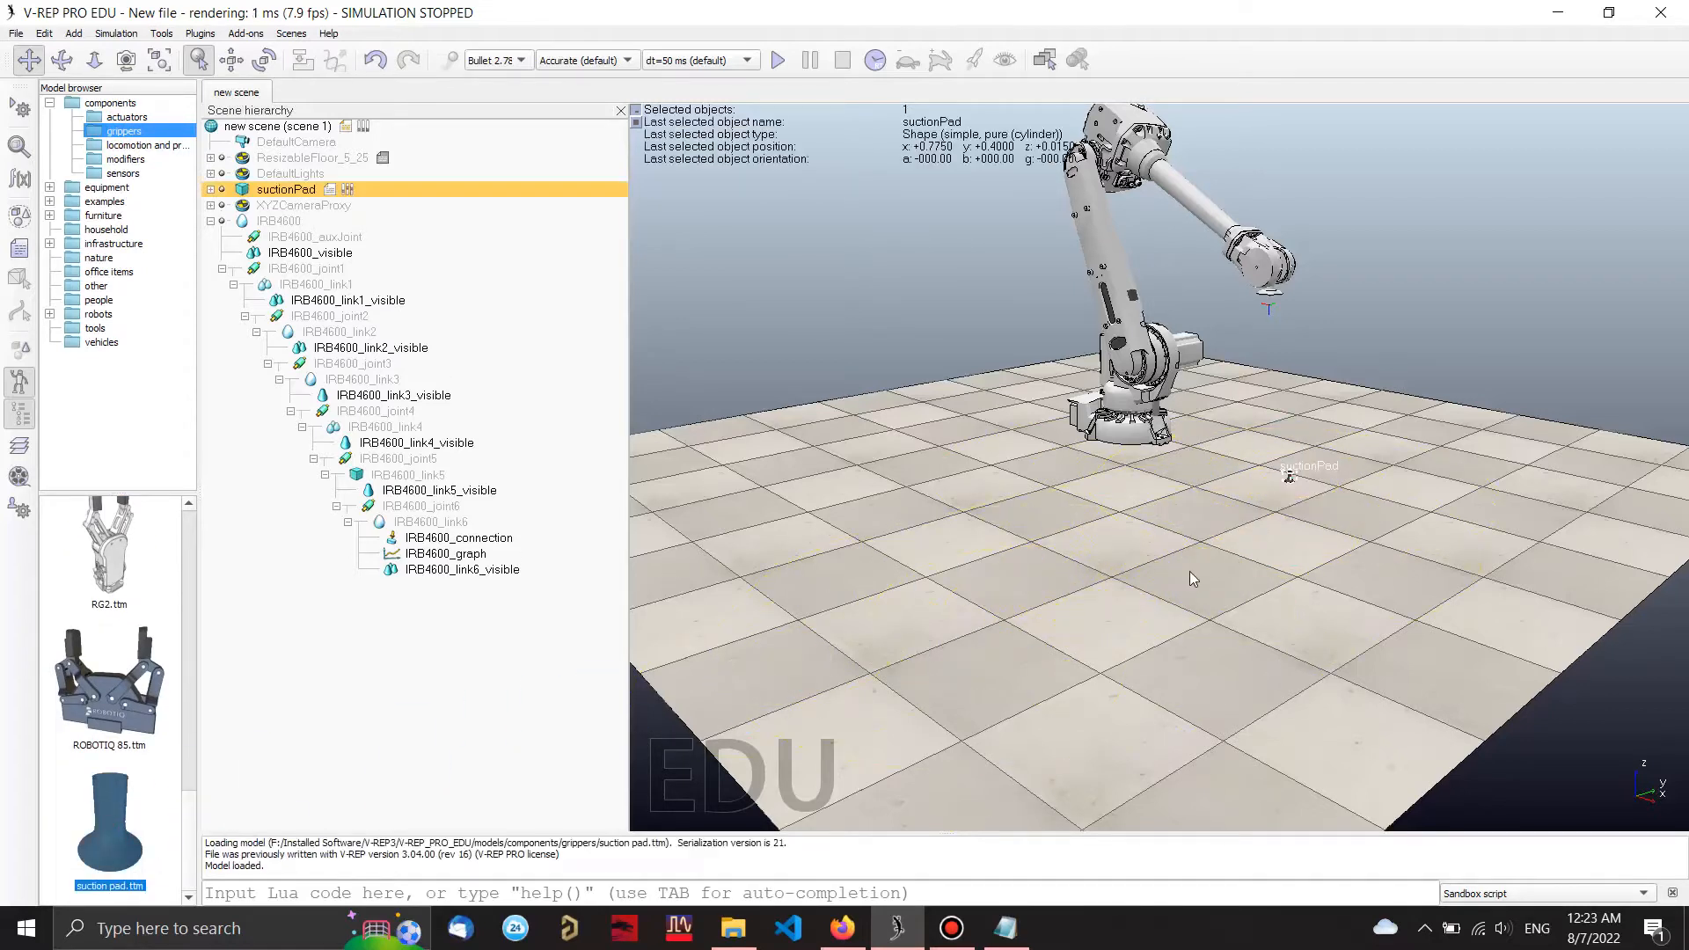
left_click(1017, 506)
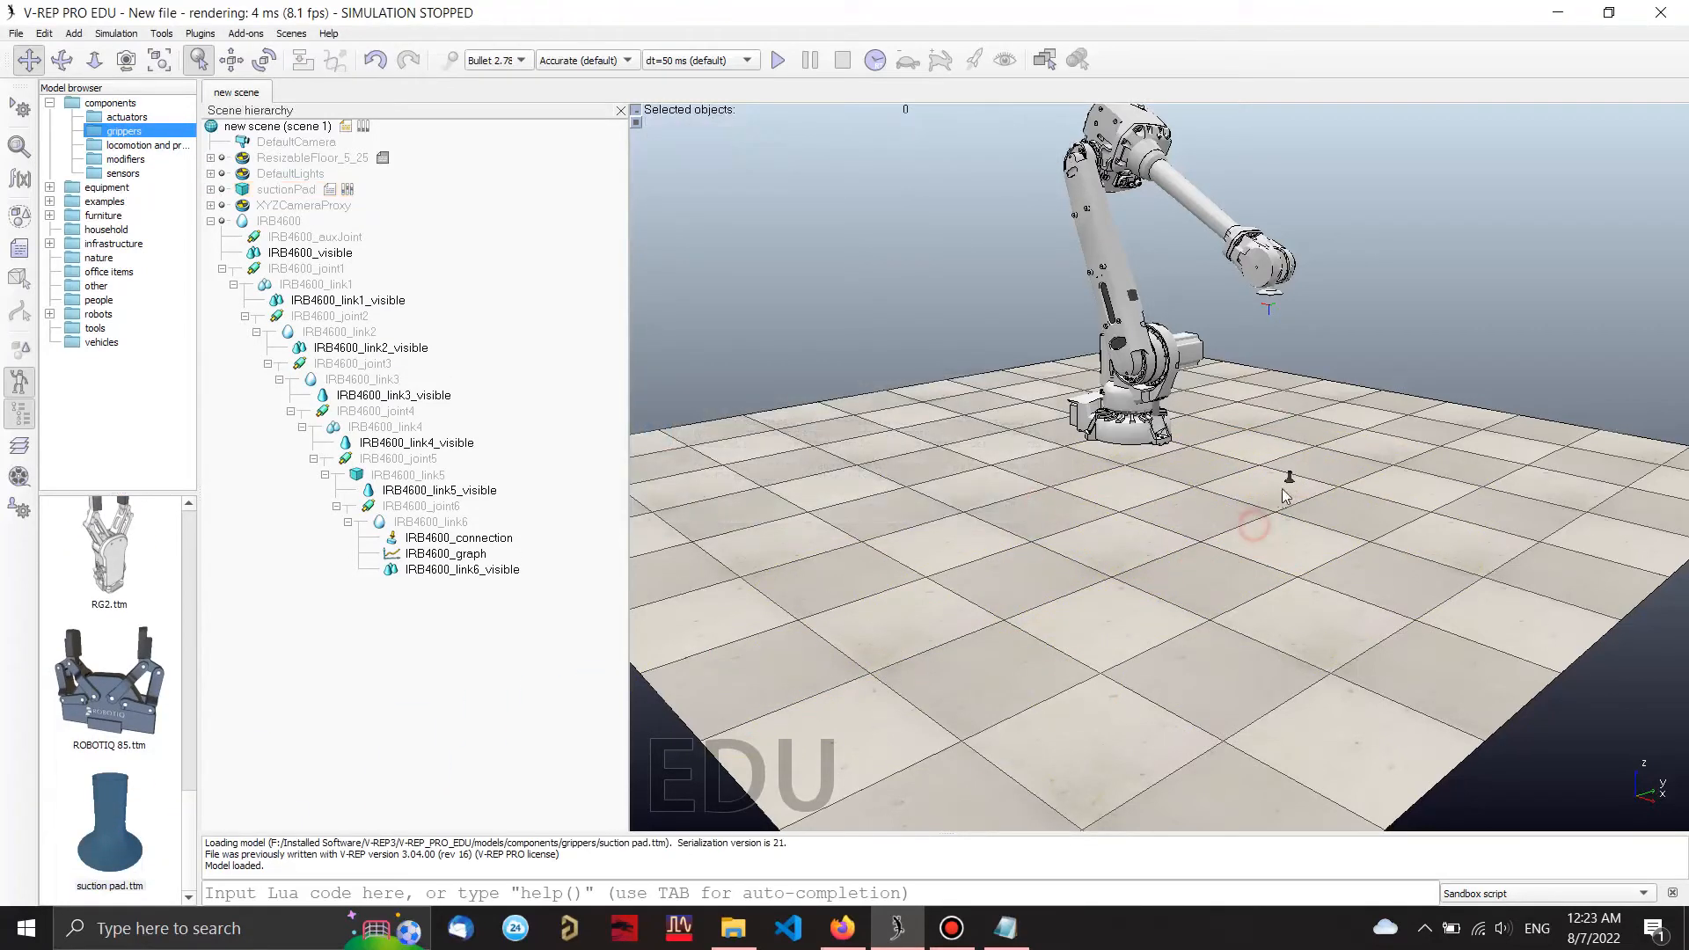
Step: Turn off Body is dynamic for suctionPad and make it a child of IRB4600_link6 in the scene hierarchy
double_click(242, 190)
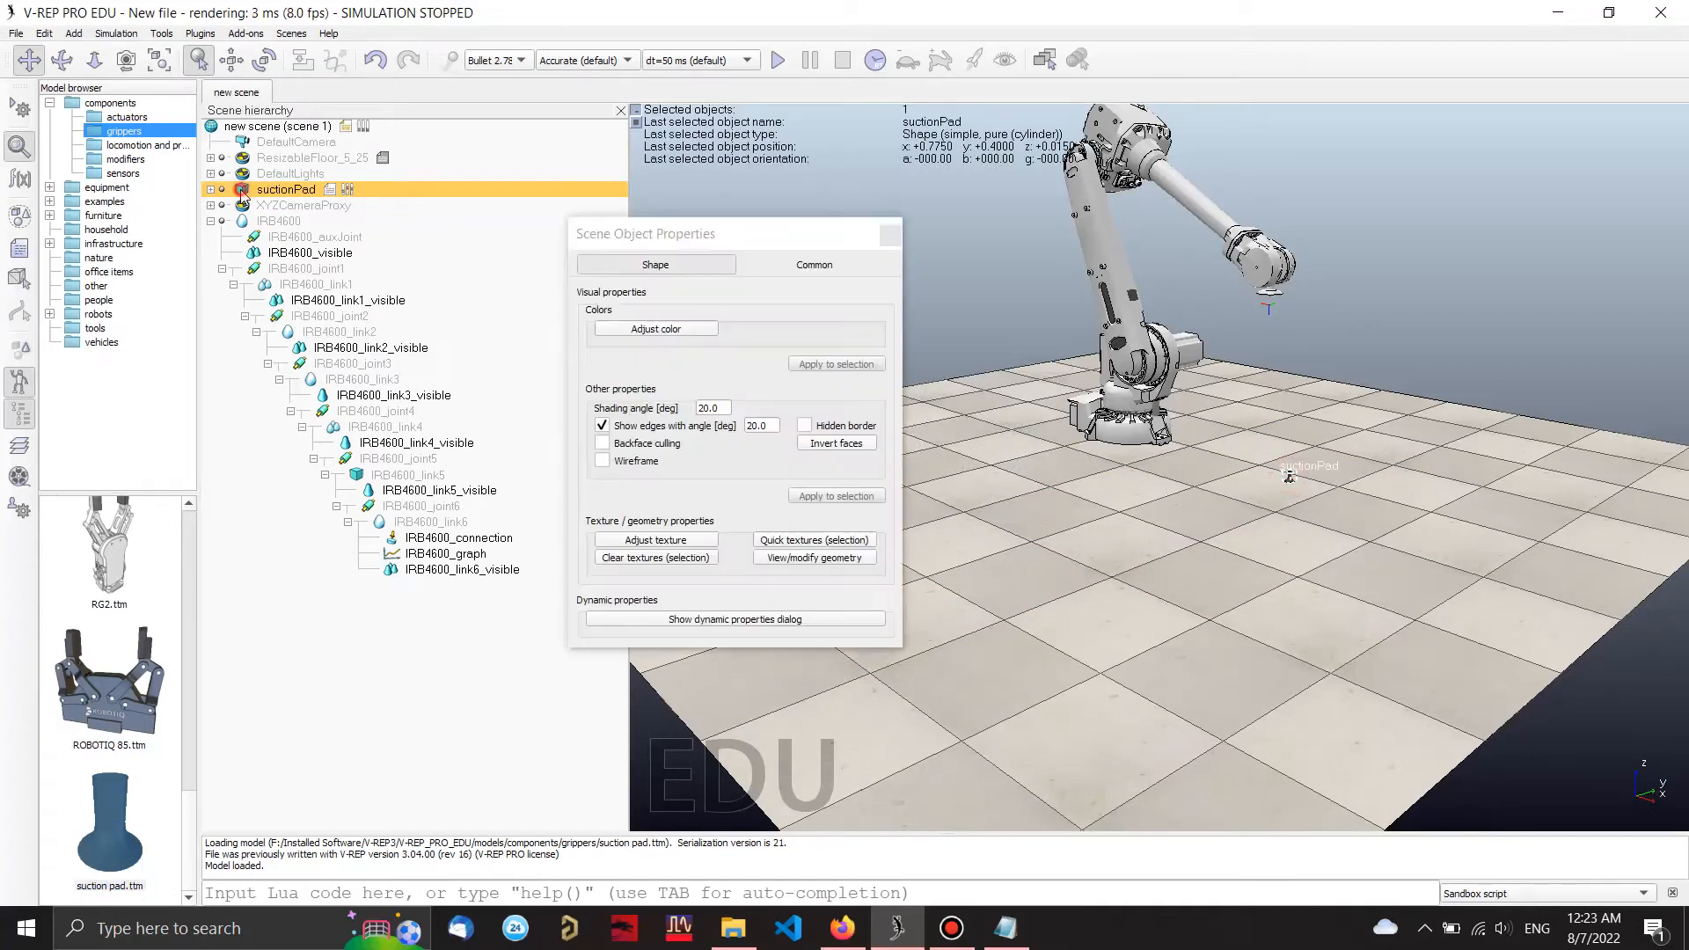
left_click(674, 619)
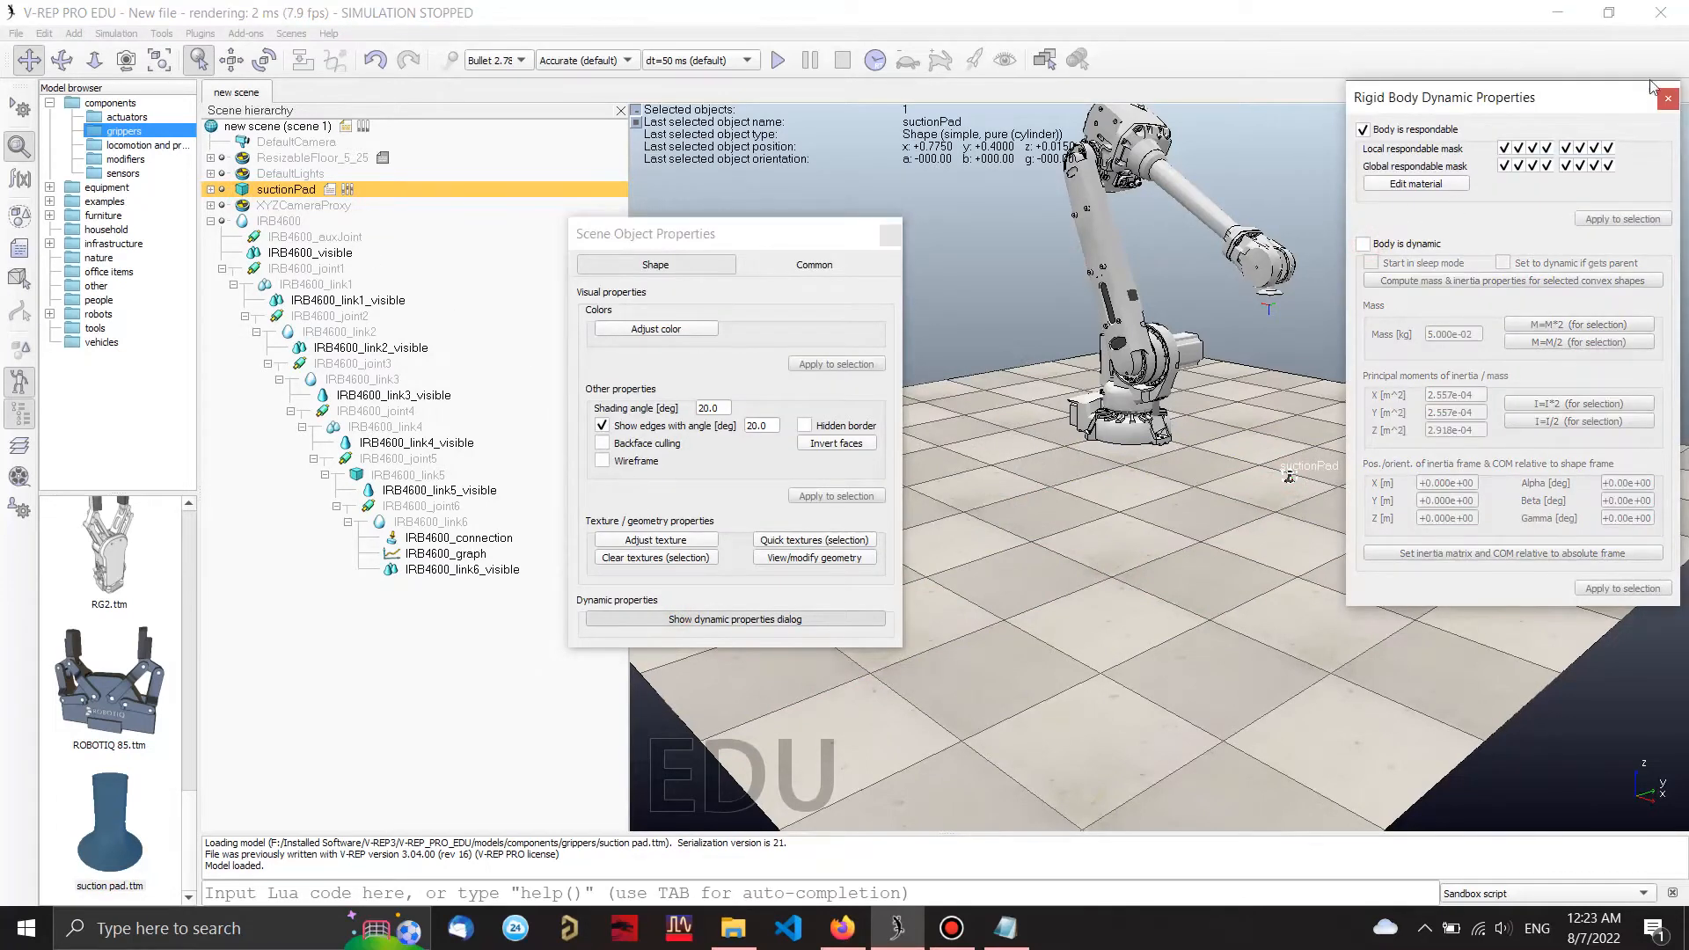
left_click(1669, 98)
left_click(889, 236)
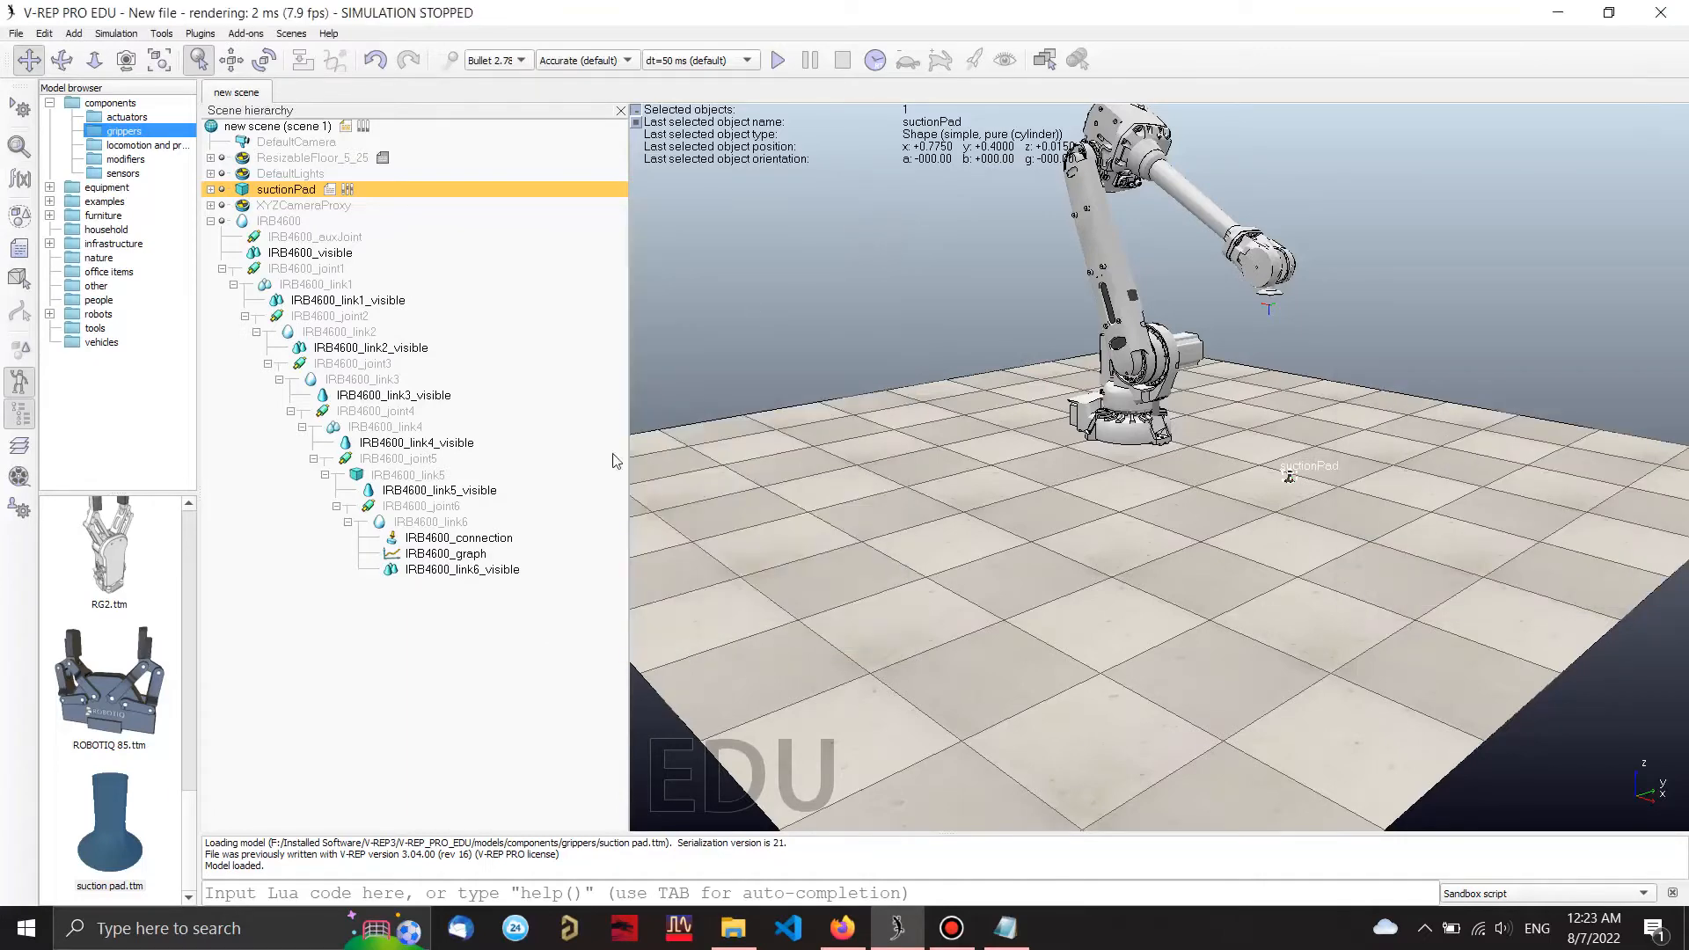
left_click_drag(239, 191, 437, 526)
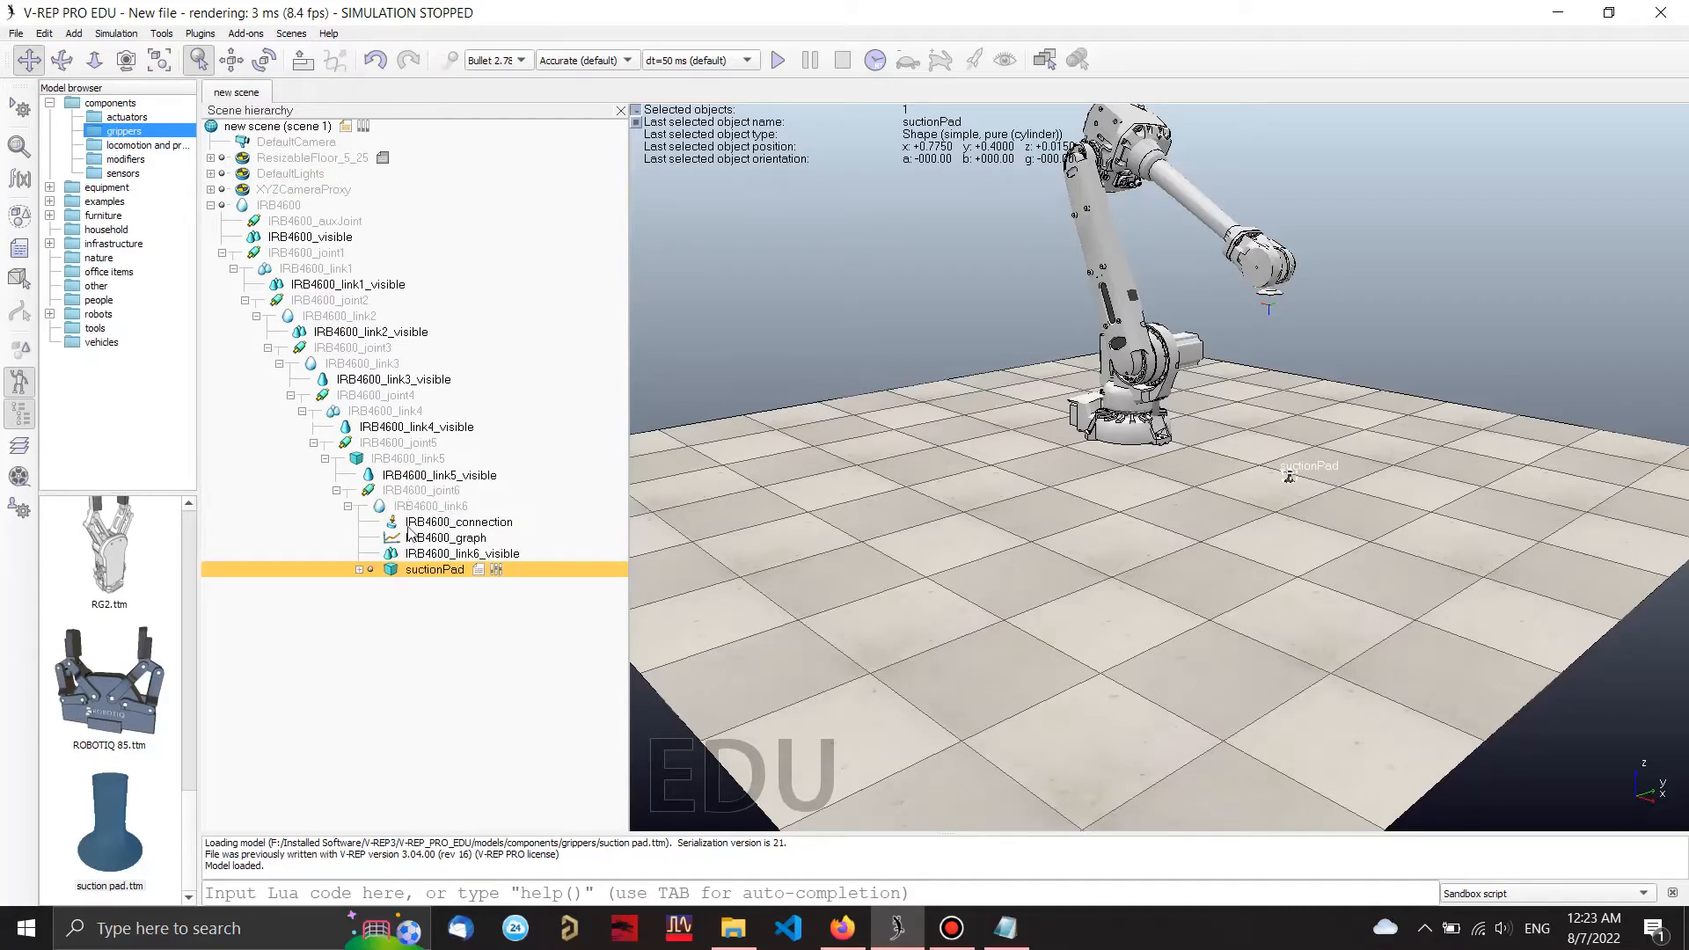
left_click(403, 616)
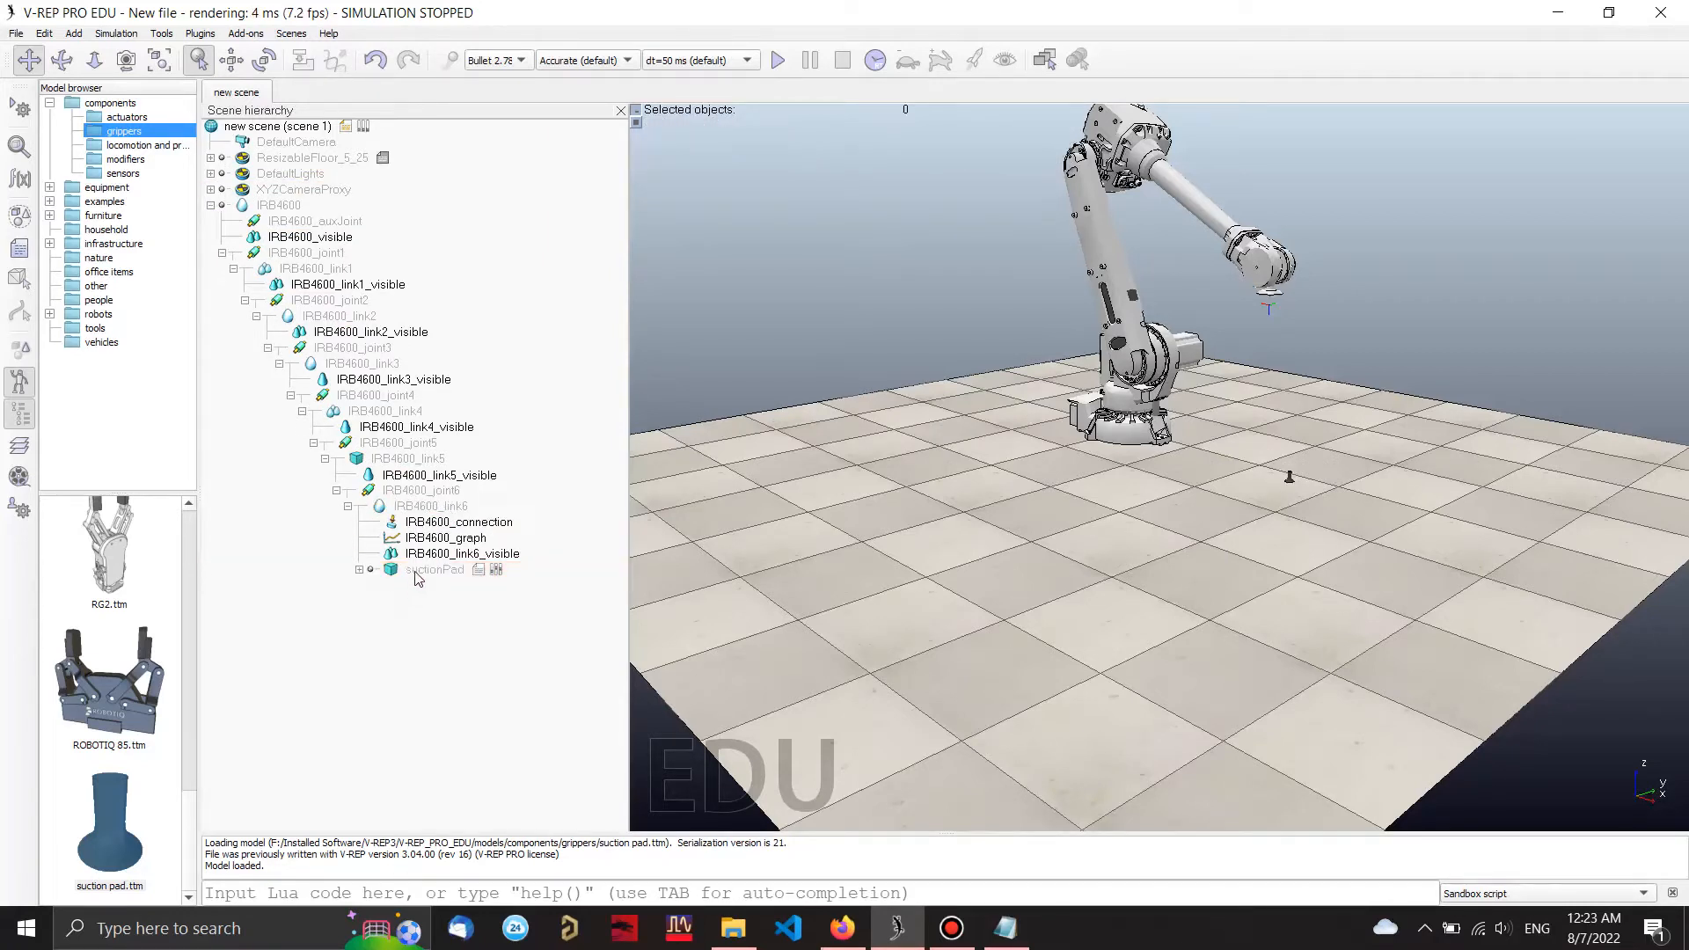
Step: Position suctionPad relative to its parent frame at X 0.05, Y 0 and Z 0 m
left_click(416, 571)
left_click(231, 60)
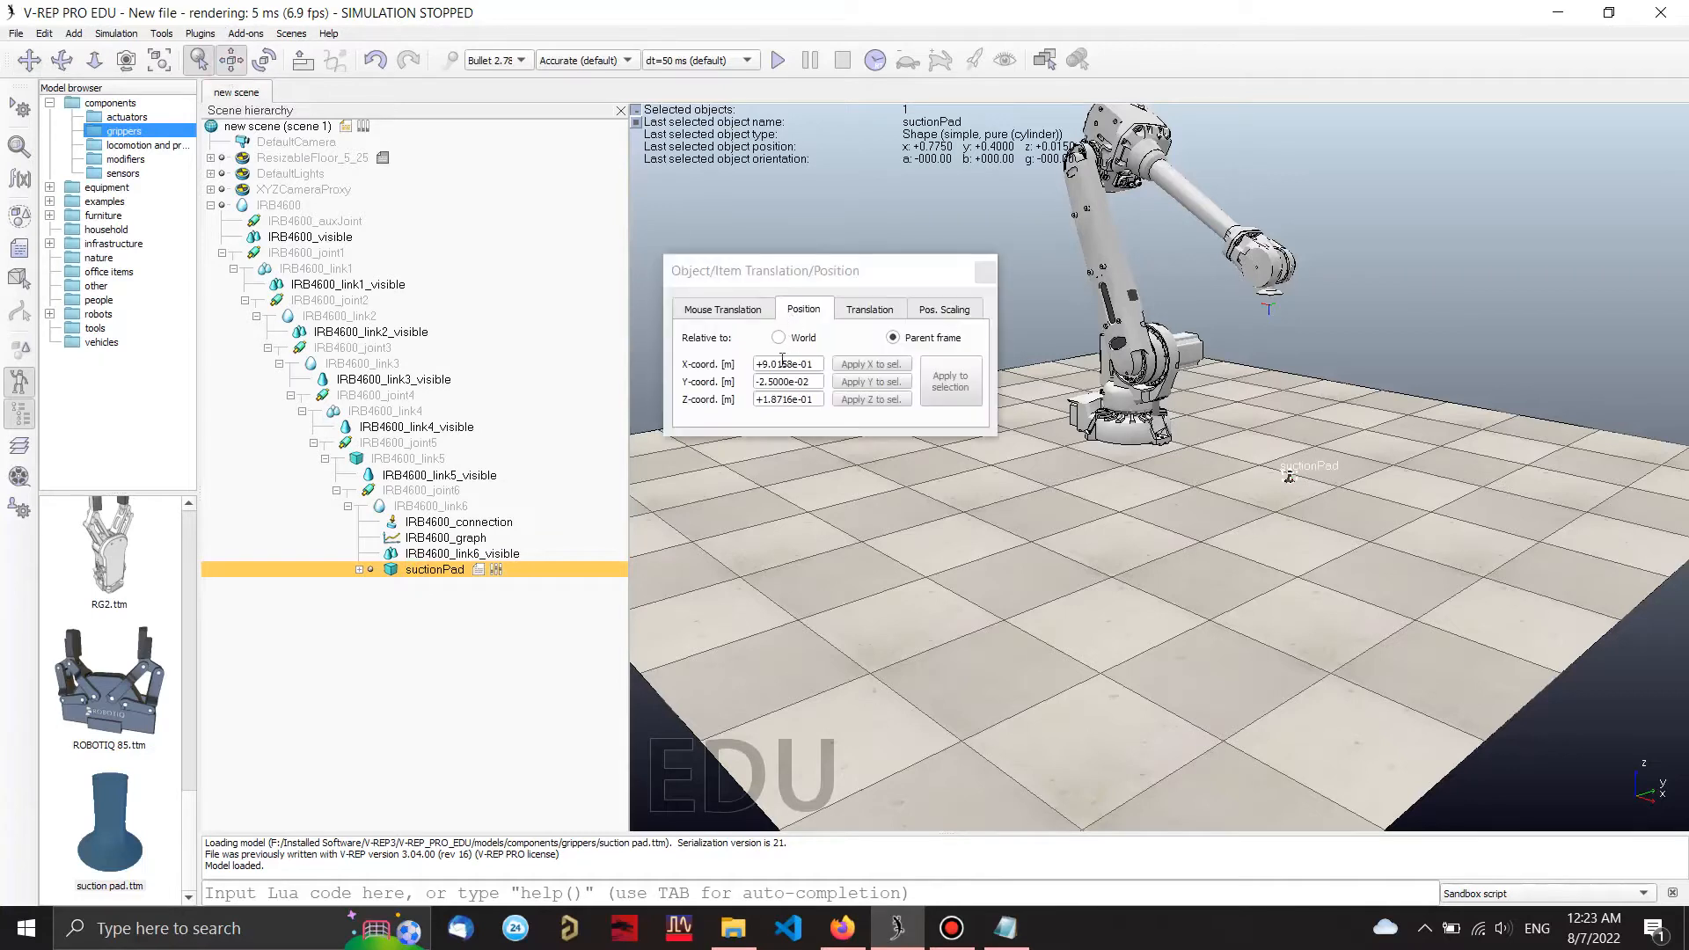
left_click(795, 315)
left_click(893, 335)
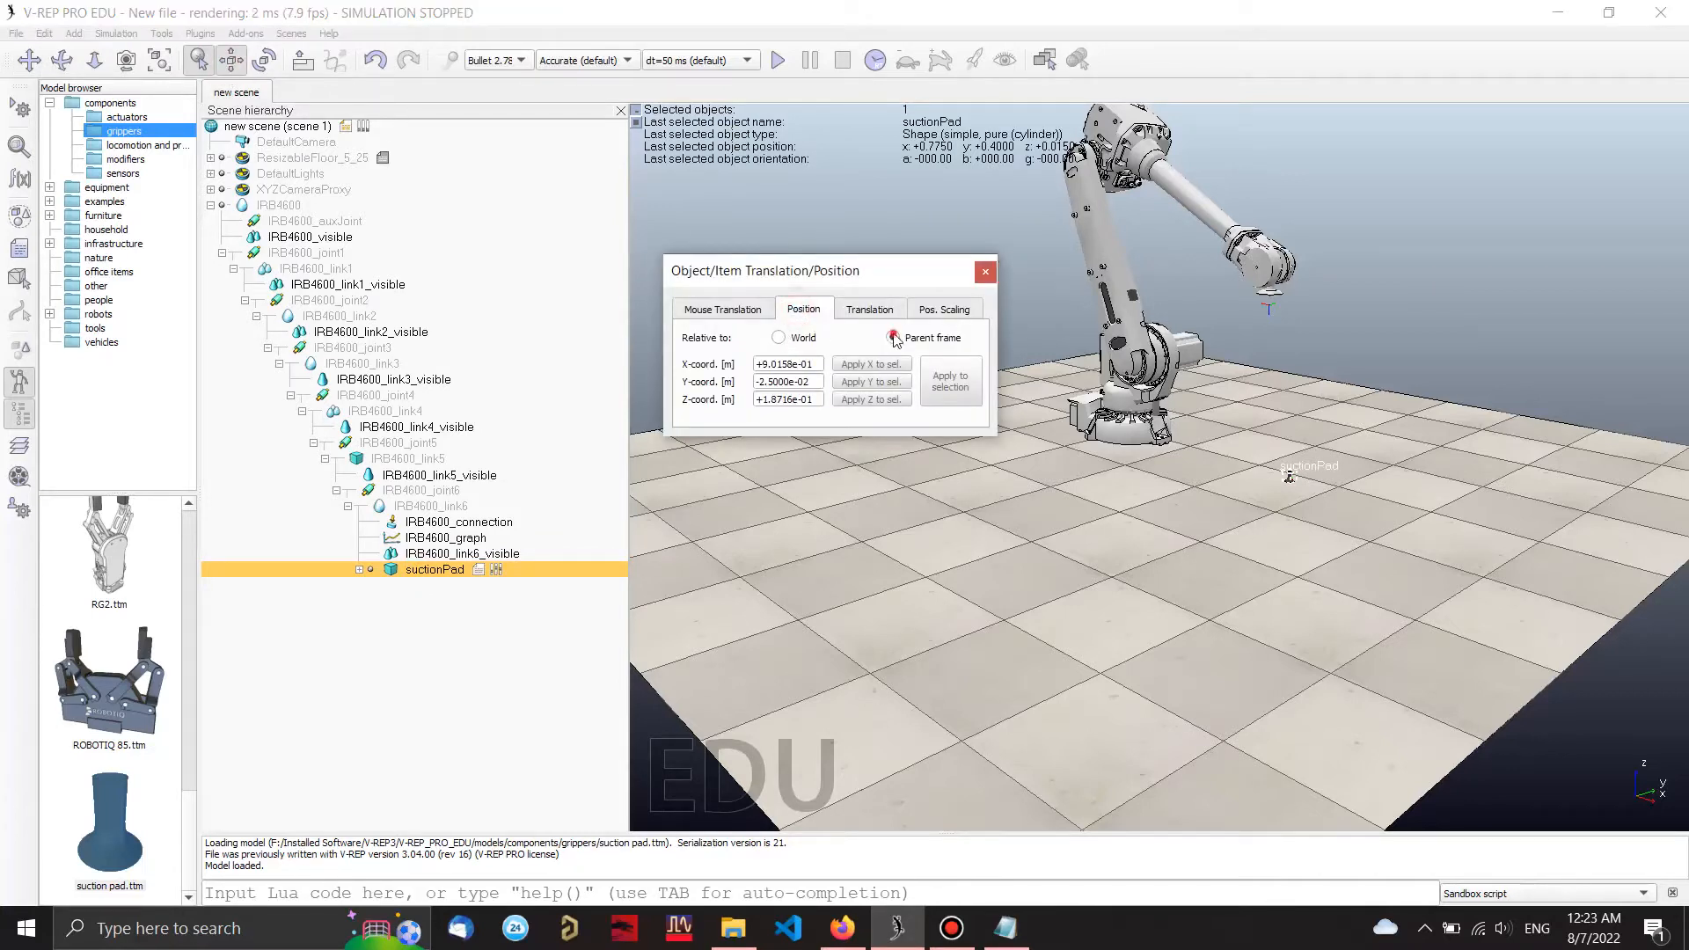
triple_click(812, 364)
type("0.05")
key("Return")
triple_click(814, 381)
type("0")
key("Return")
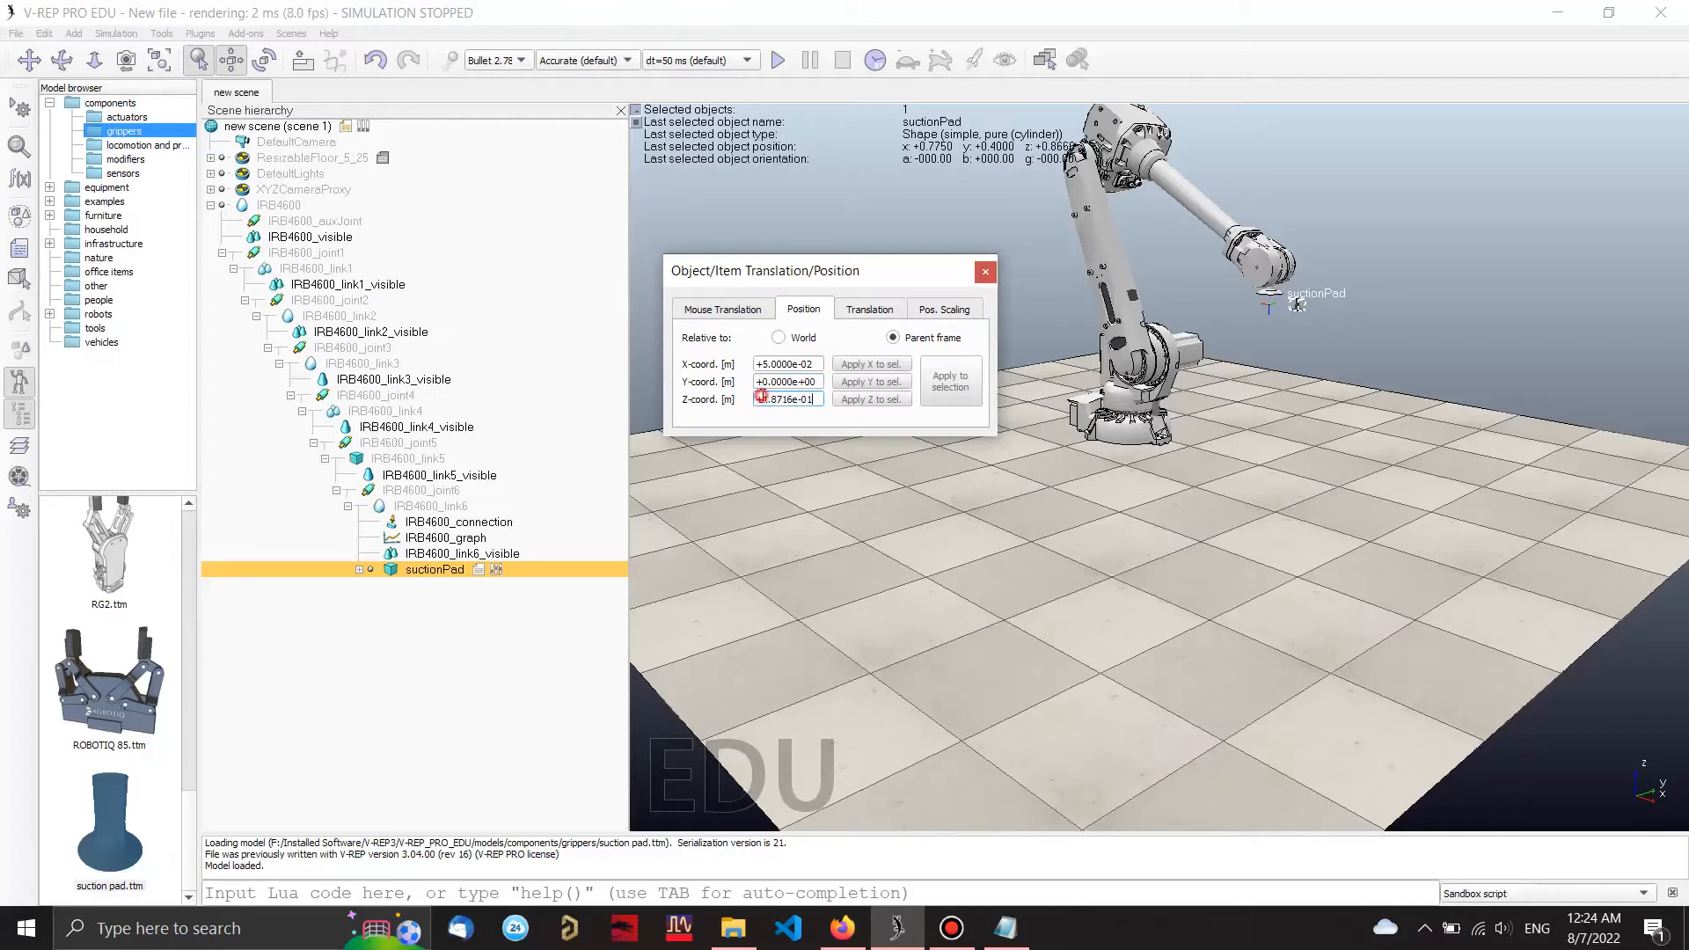
triple_click(783, 399)
type("0")
key("Return")
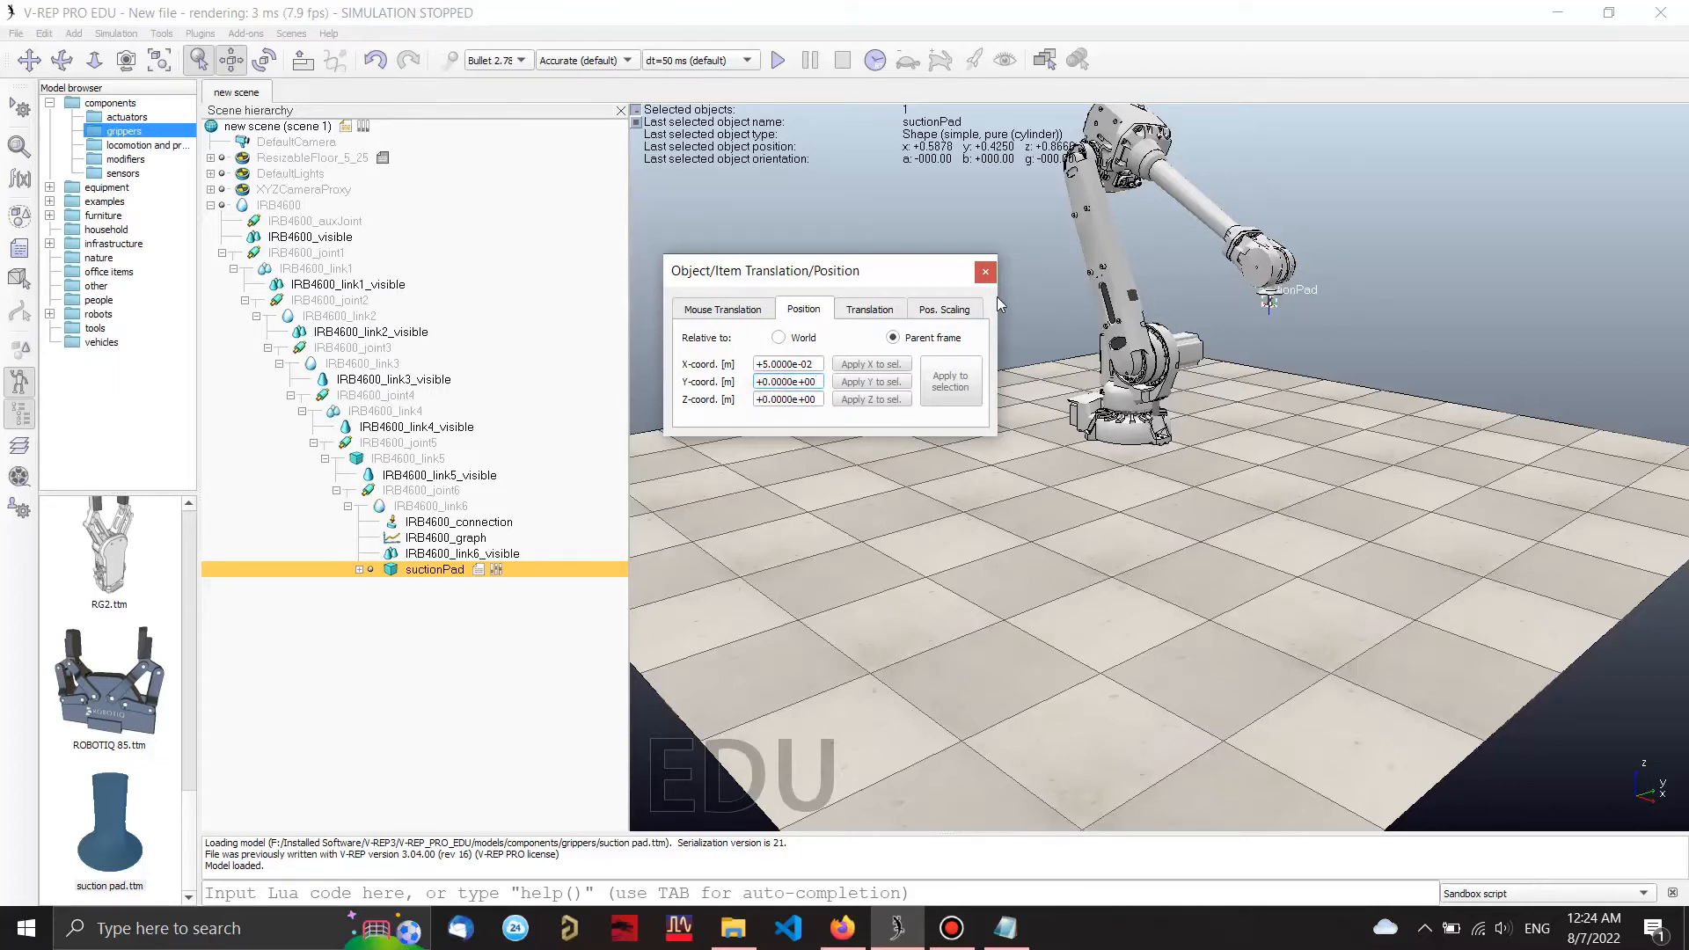
Step: Add two dummies to the scene
left_click(986, 272)
scroll(1328, 315, "up", 5)
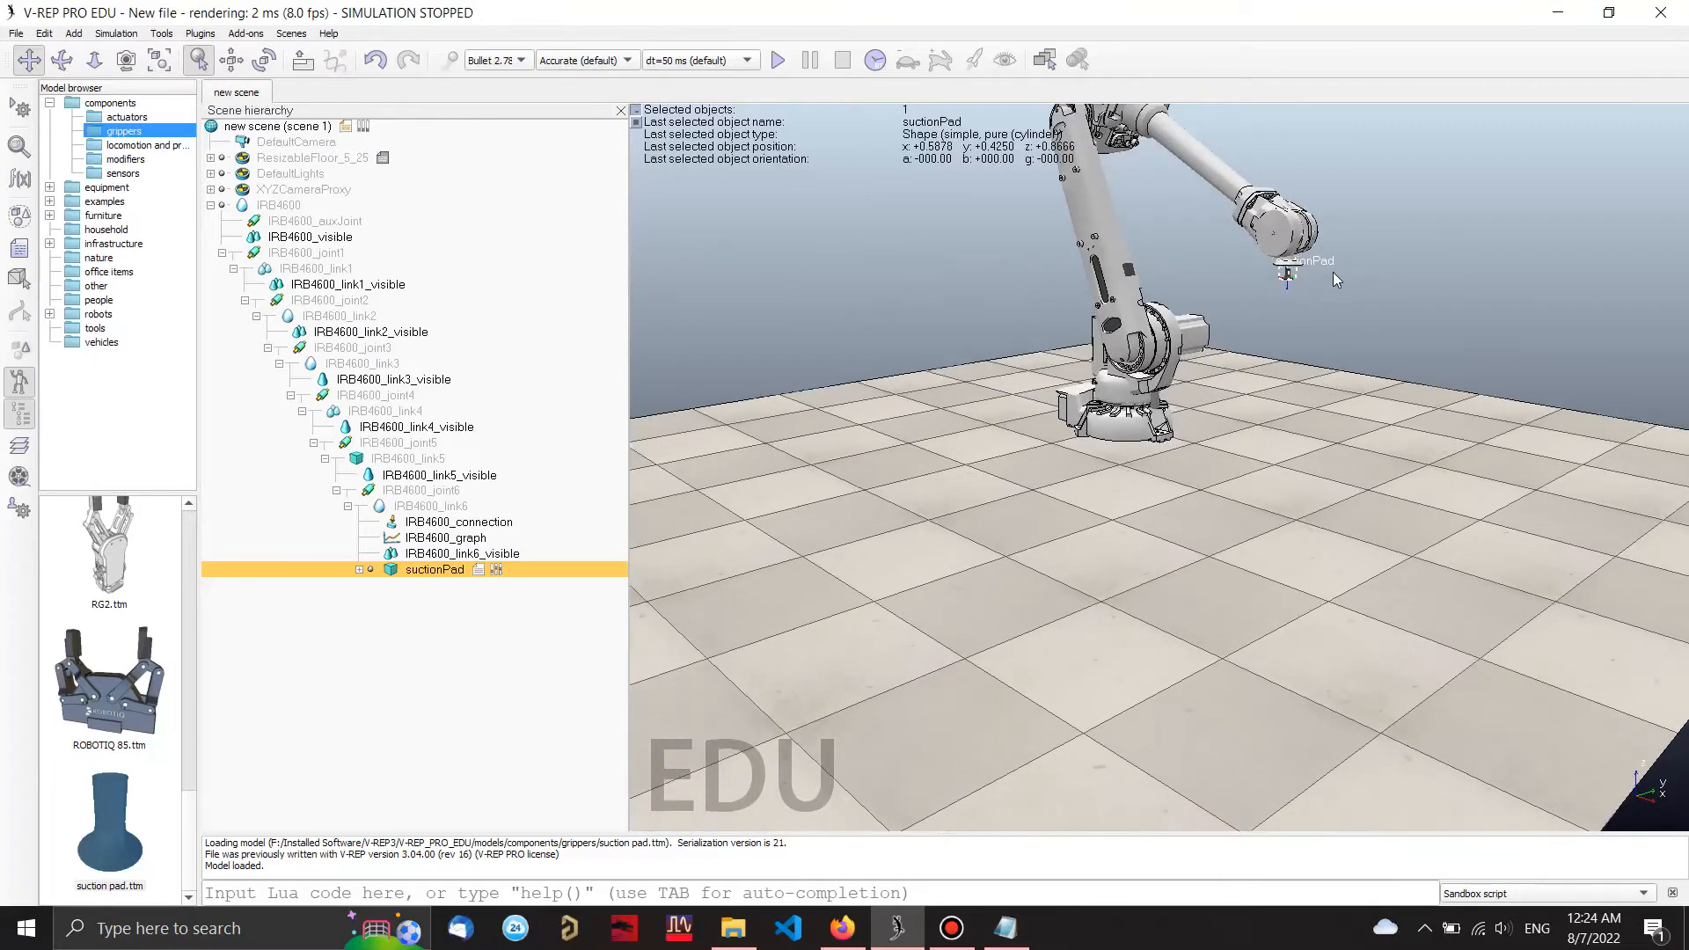
scroll(1334, 264, "down", 2)
left_click(1358, 383)
scroll(1354, 232, "up", 4)
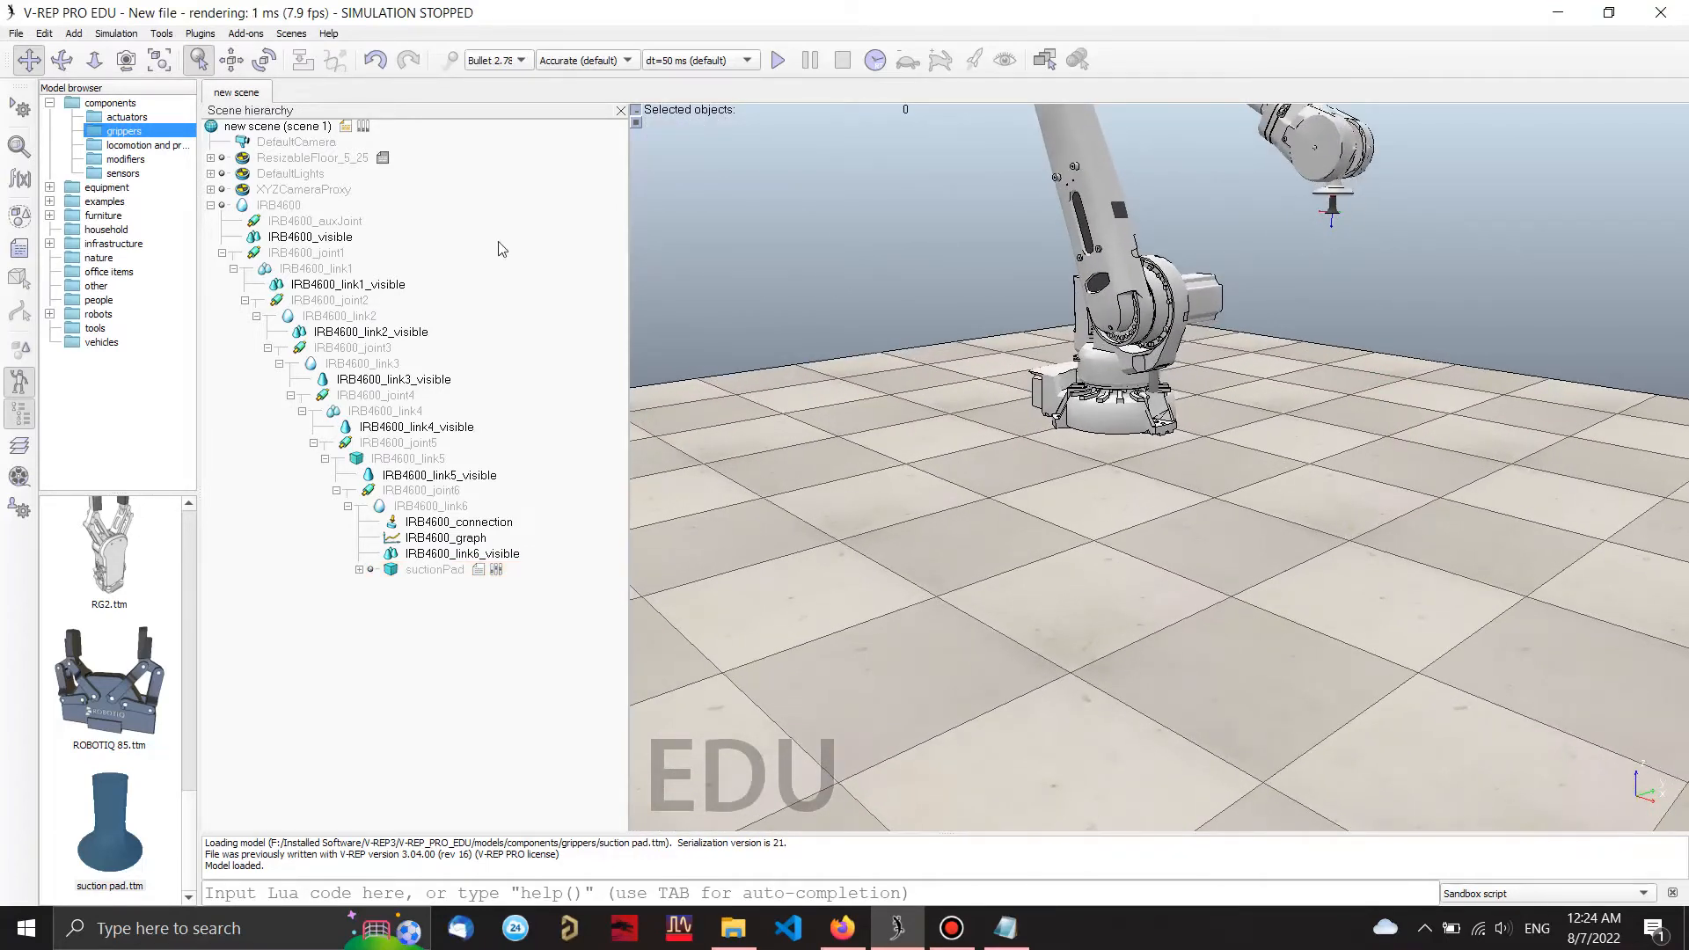
right_click(817, 455)
left_click(870, 521)
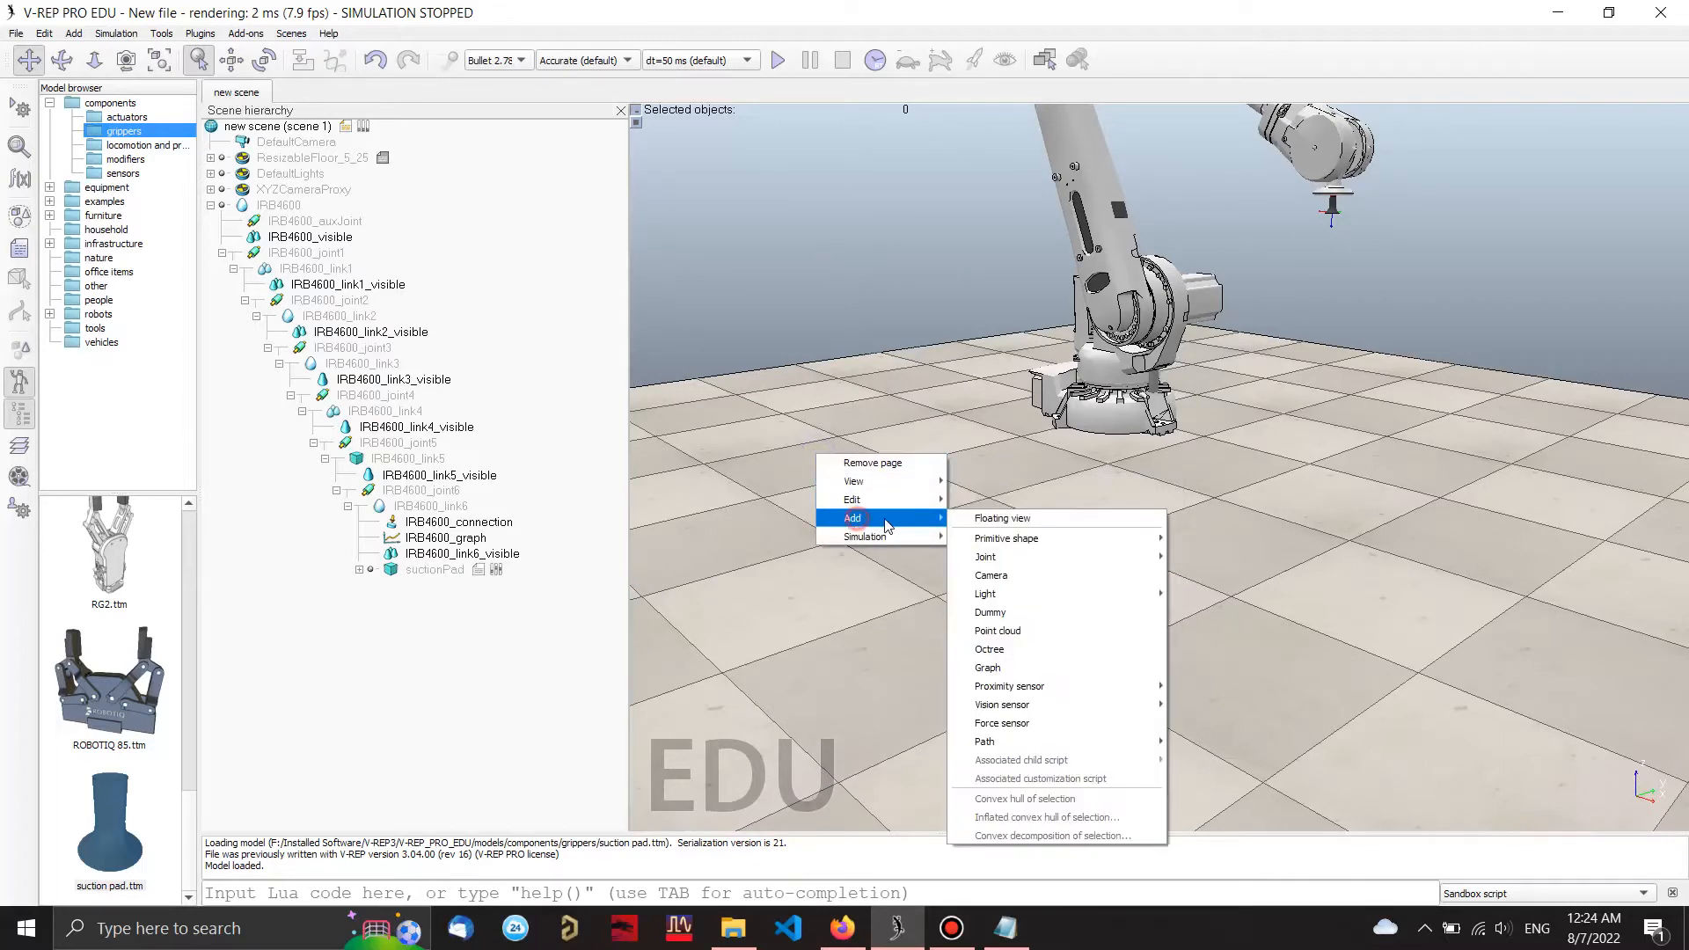
left_click(990, 612)
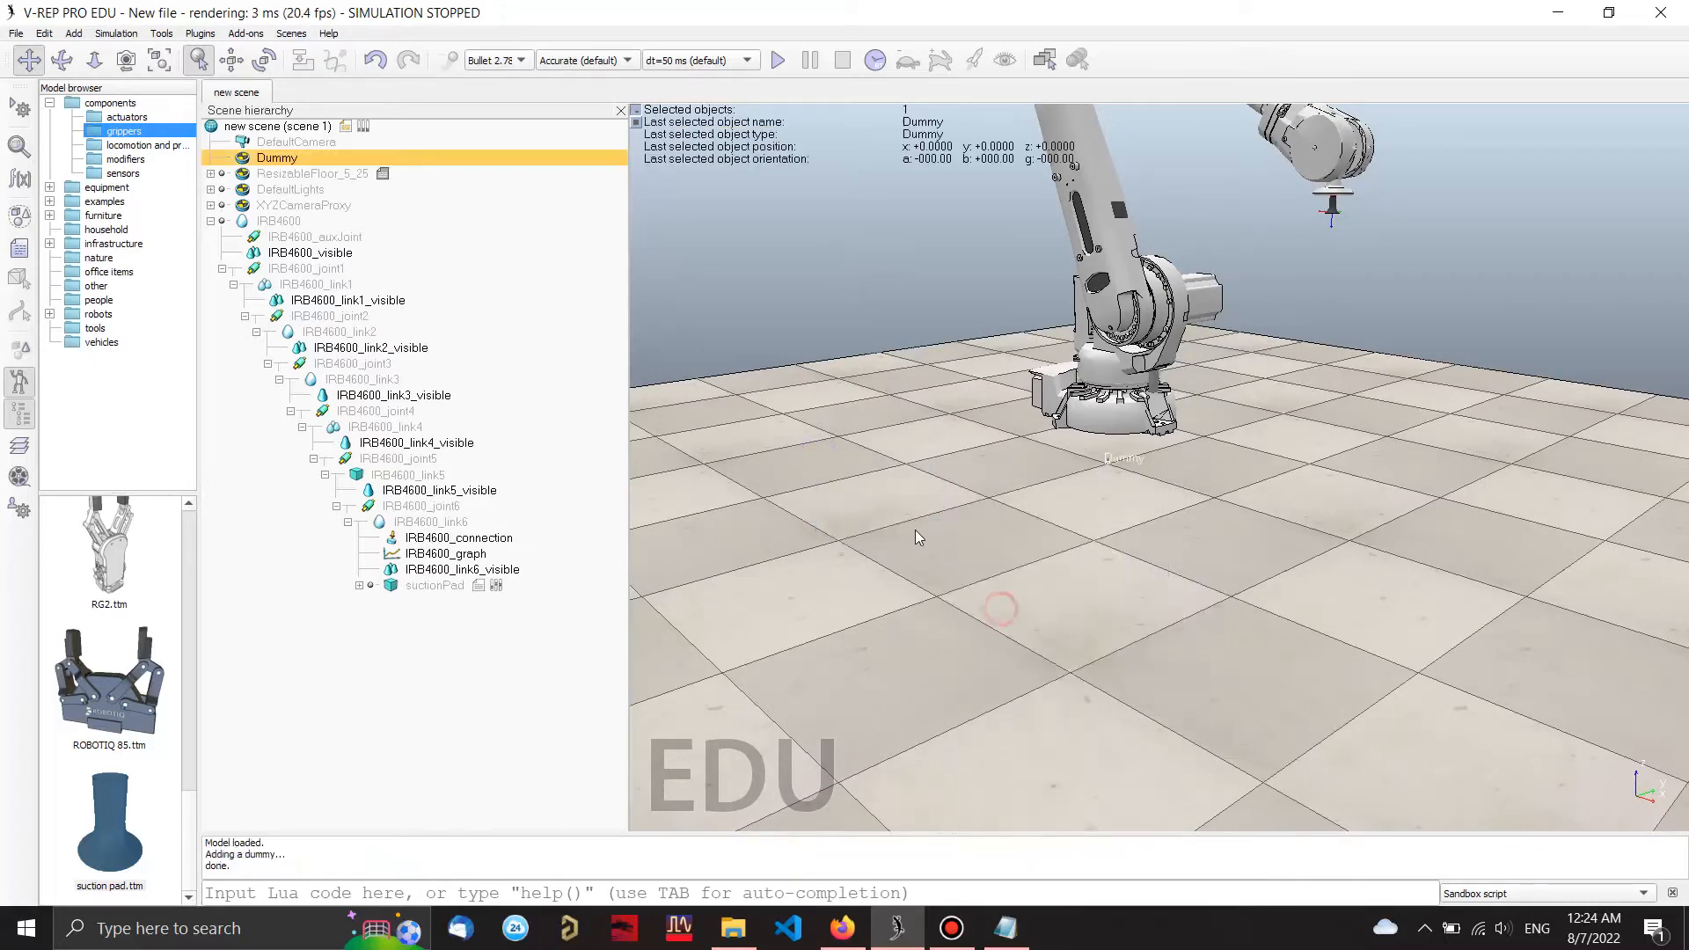
right_click(838, 488)
left_click(871, 548)
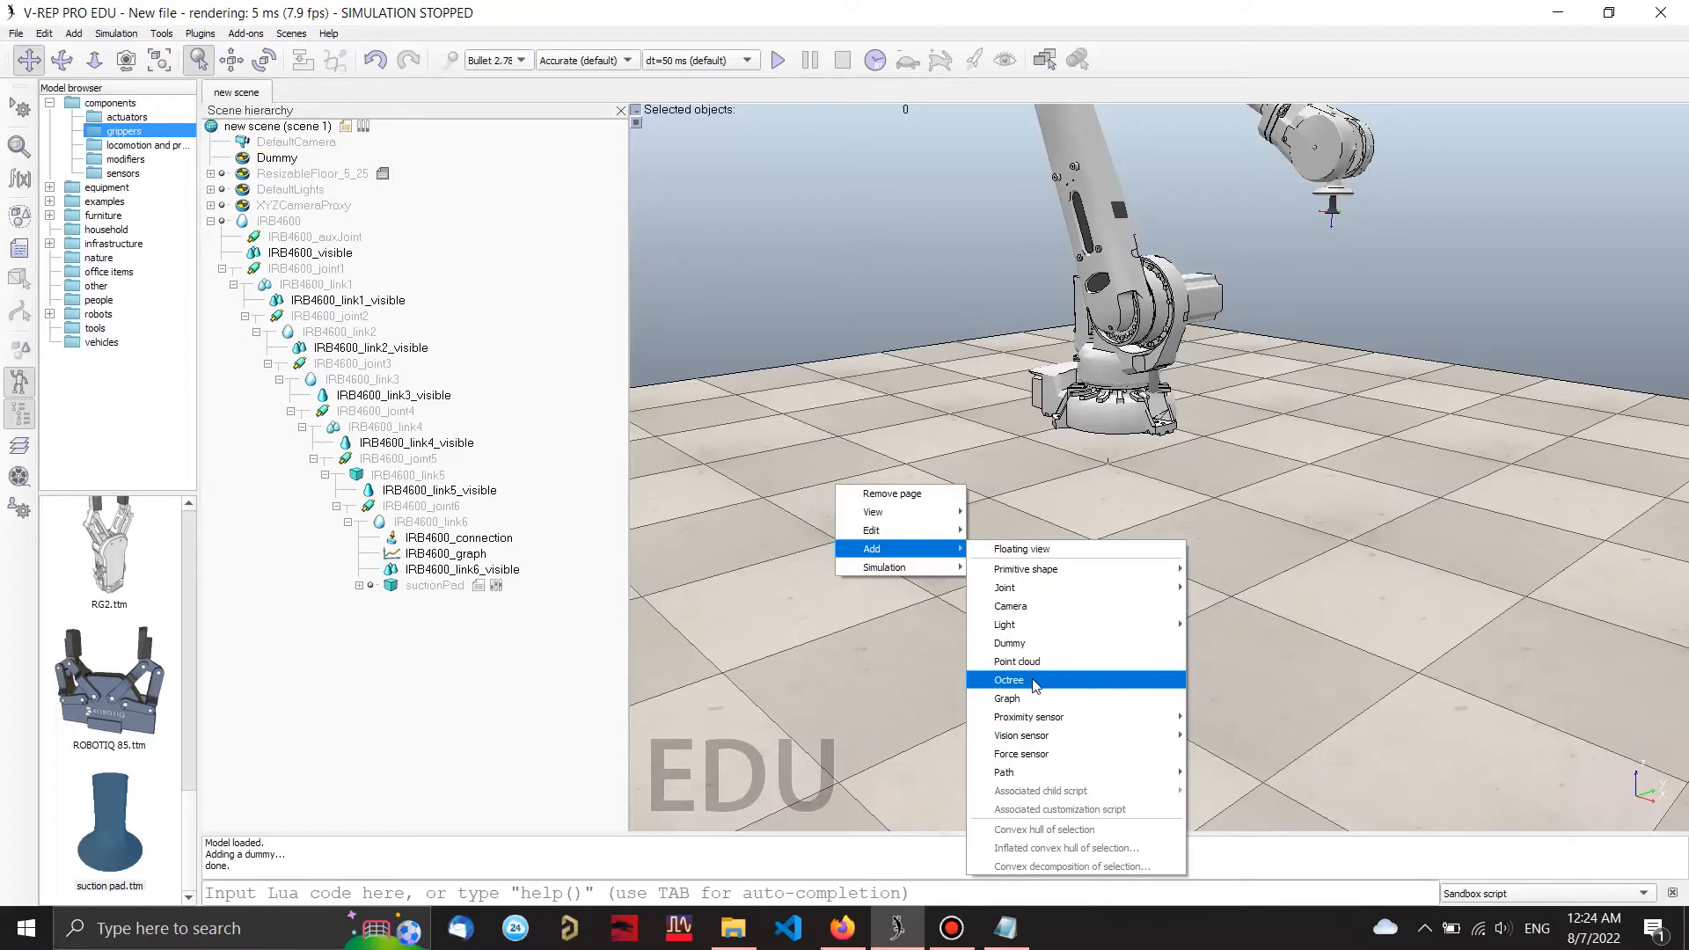
left_click(1009, 643)
left_click(711, 428)
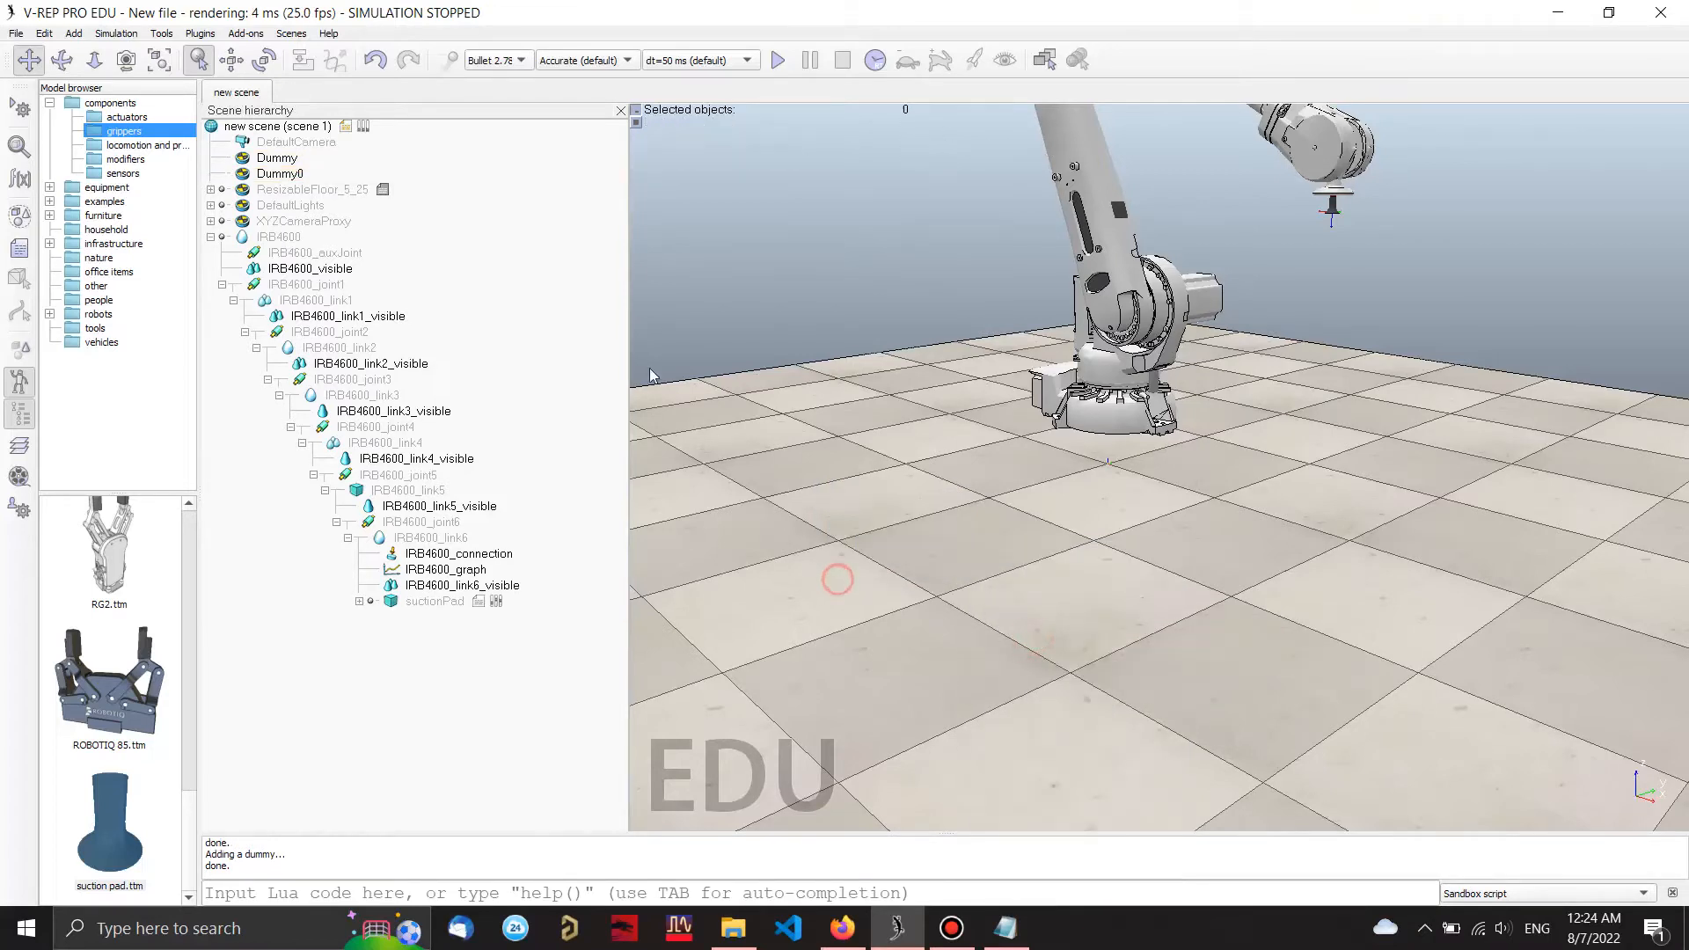
Step: Rename one of the new dummies as Tip
left_click(264, 159)
key("BackSpace")
key("BackSpace")
key("BackSpace")
type("Ti")
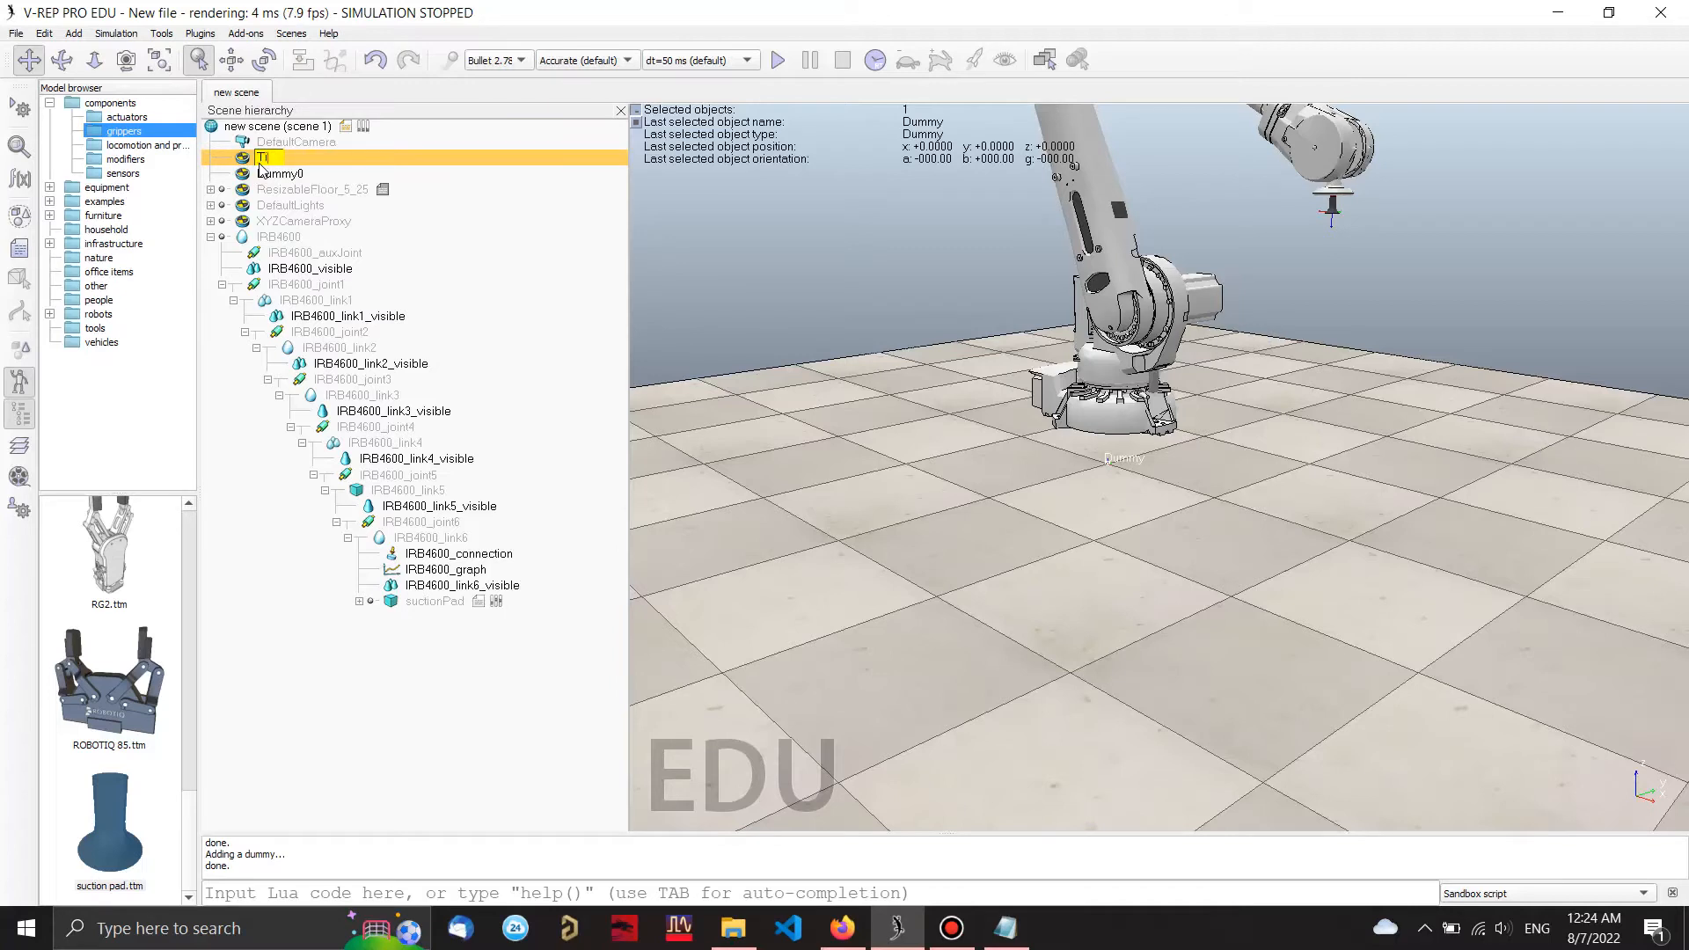
type("p")
key("Return")
Step: Rename the other dummy as Target
double_click(273, 159)
key("BackSpace")
key("BackSpace")
key("BackSpace")
key("BackSpace")
key("BackSpace")
key("Return")
Step: Make the Tip dummy a child of suctionPad in the scene hierarchy
left_click(266, 174)
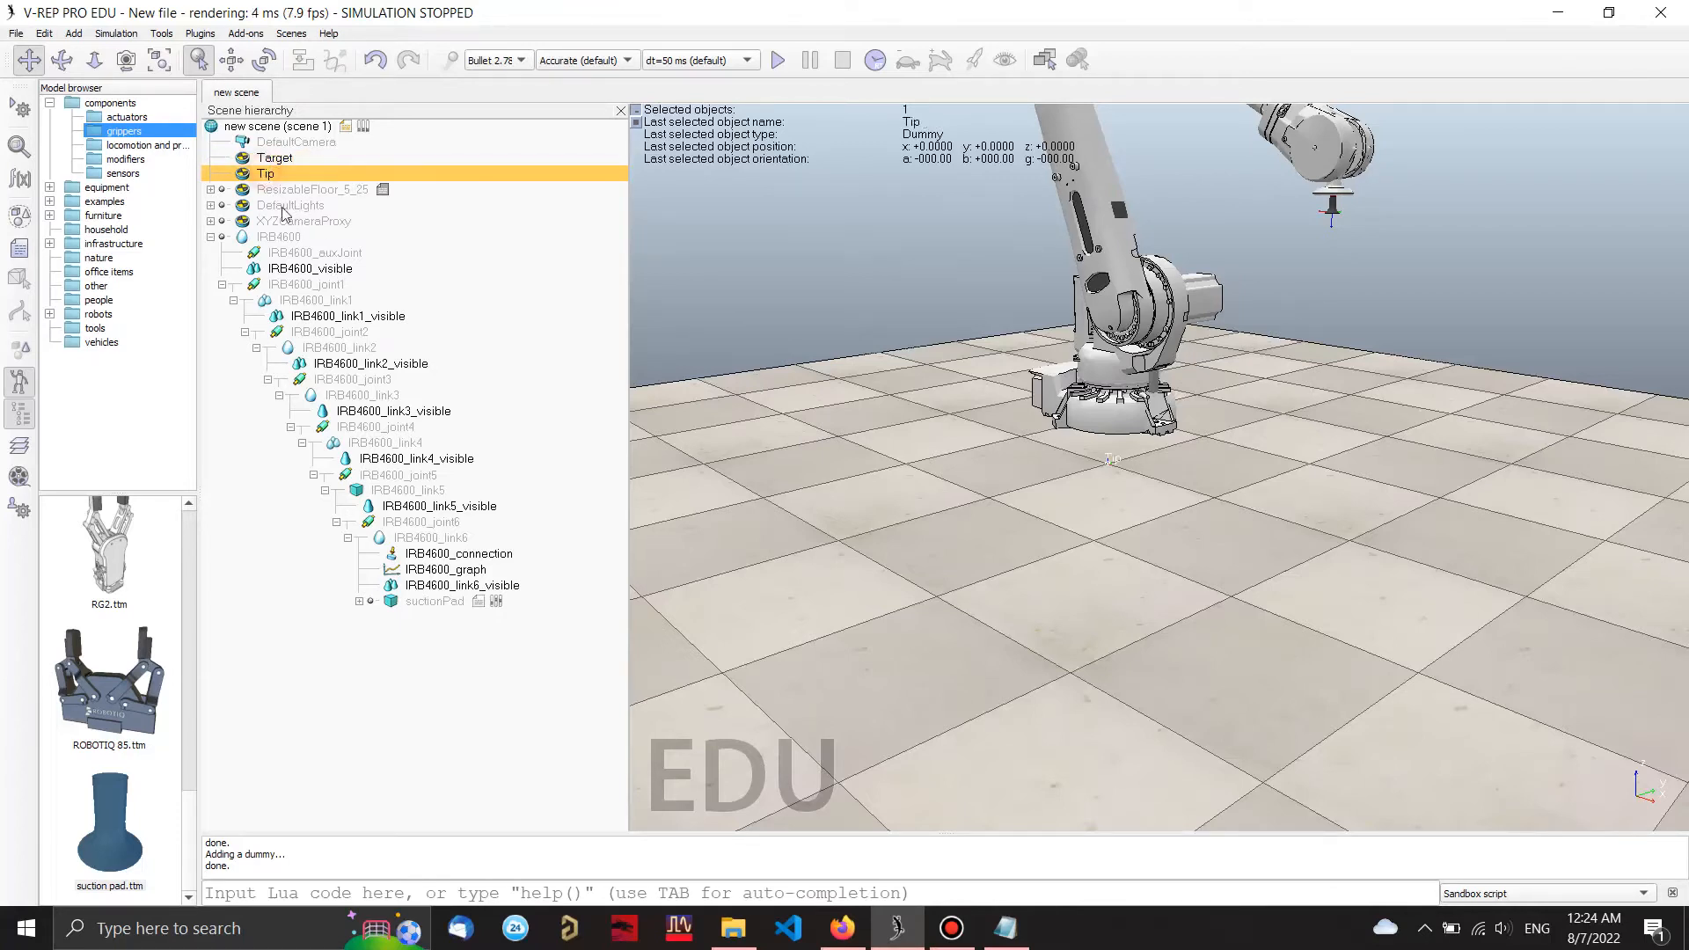
left_click(359, 602)
left_click_drag(265, 174, 436, 613)
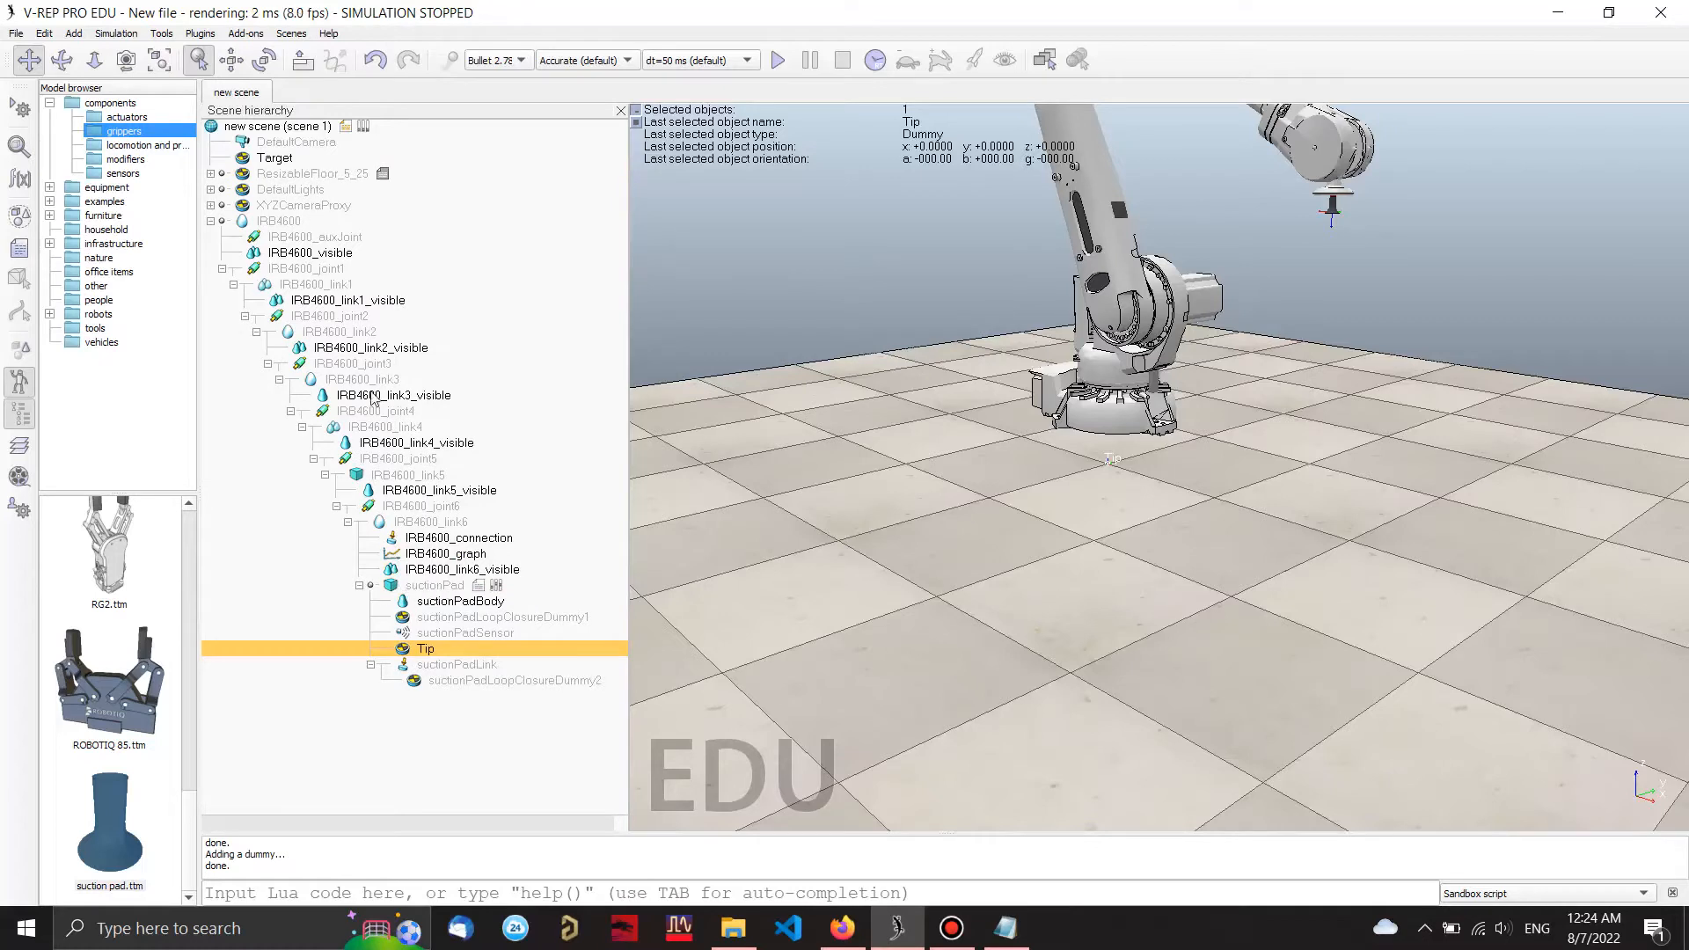
Step: Position Tip relative to its parent frame at X 0, Y 0 and Z 0 m
left_click(231, 59)
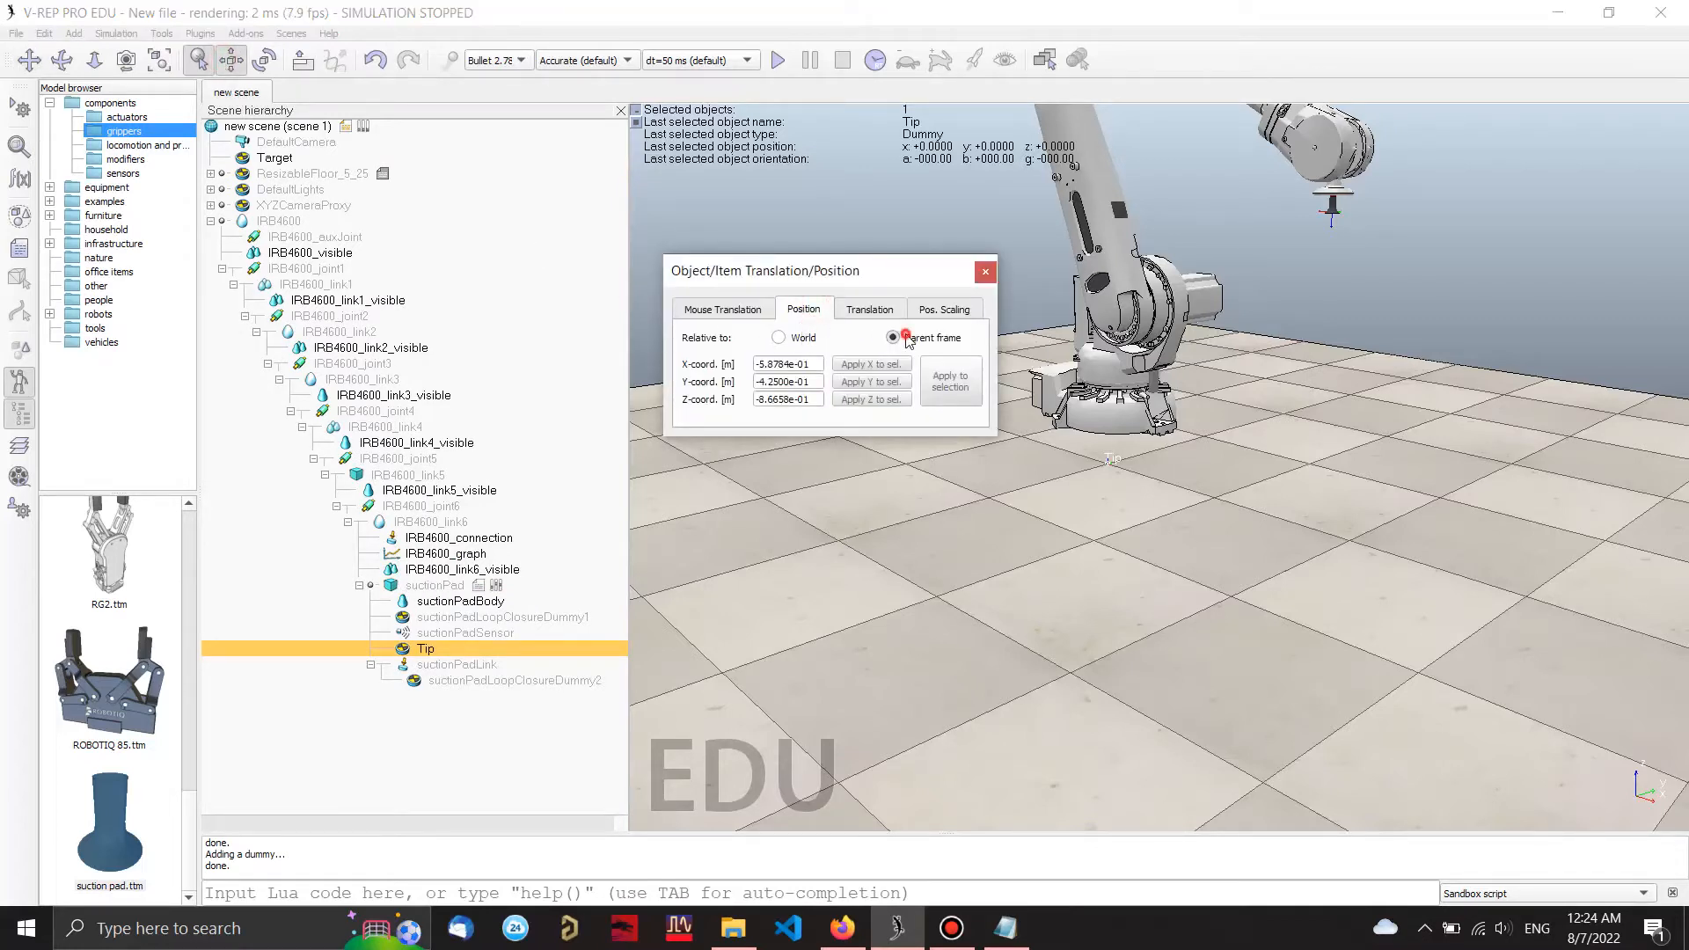
left_click_drag(812, 364, 770, 363)
type("0")
left_click_drag(811, 382, 767, 382)
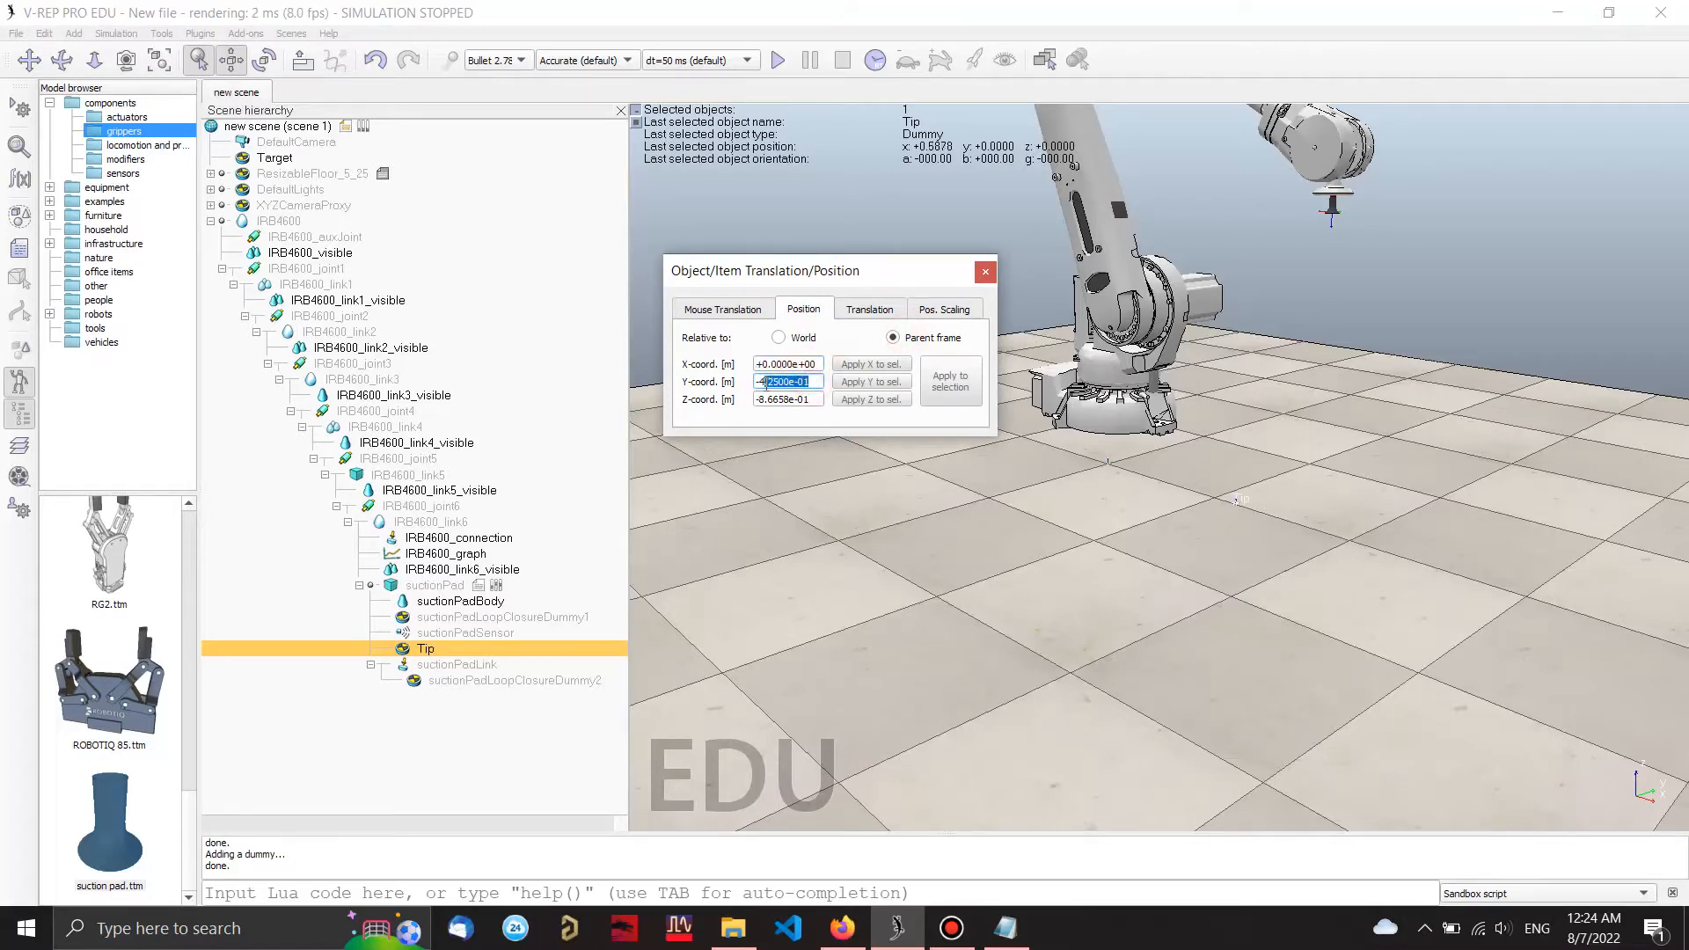
type("0")
left_click(761, 397)
left_click_drag(822, 400, 755, 406)
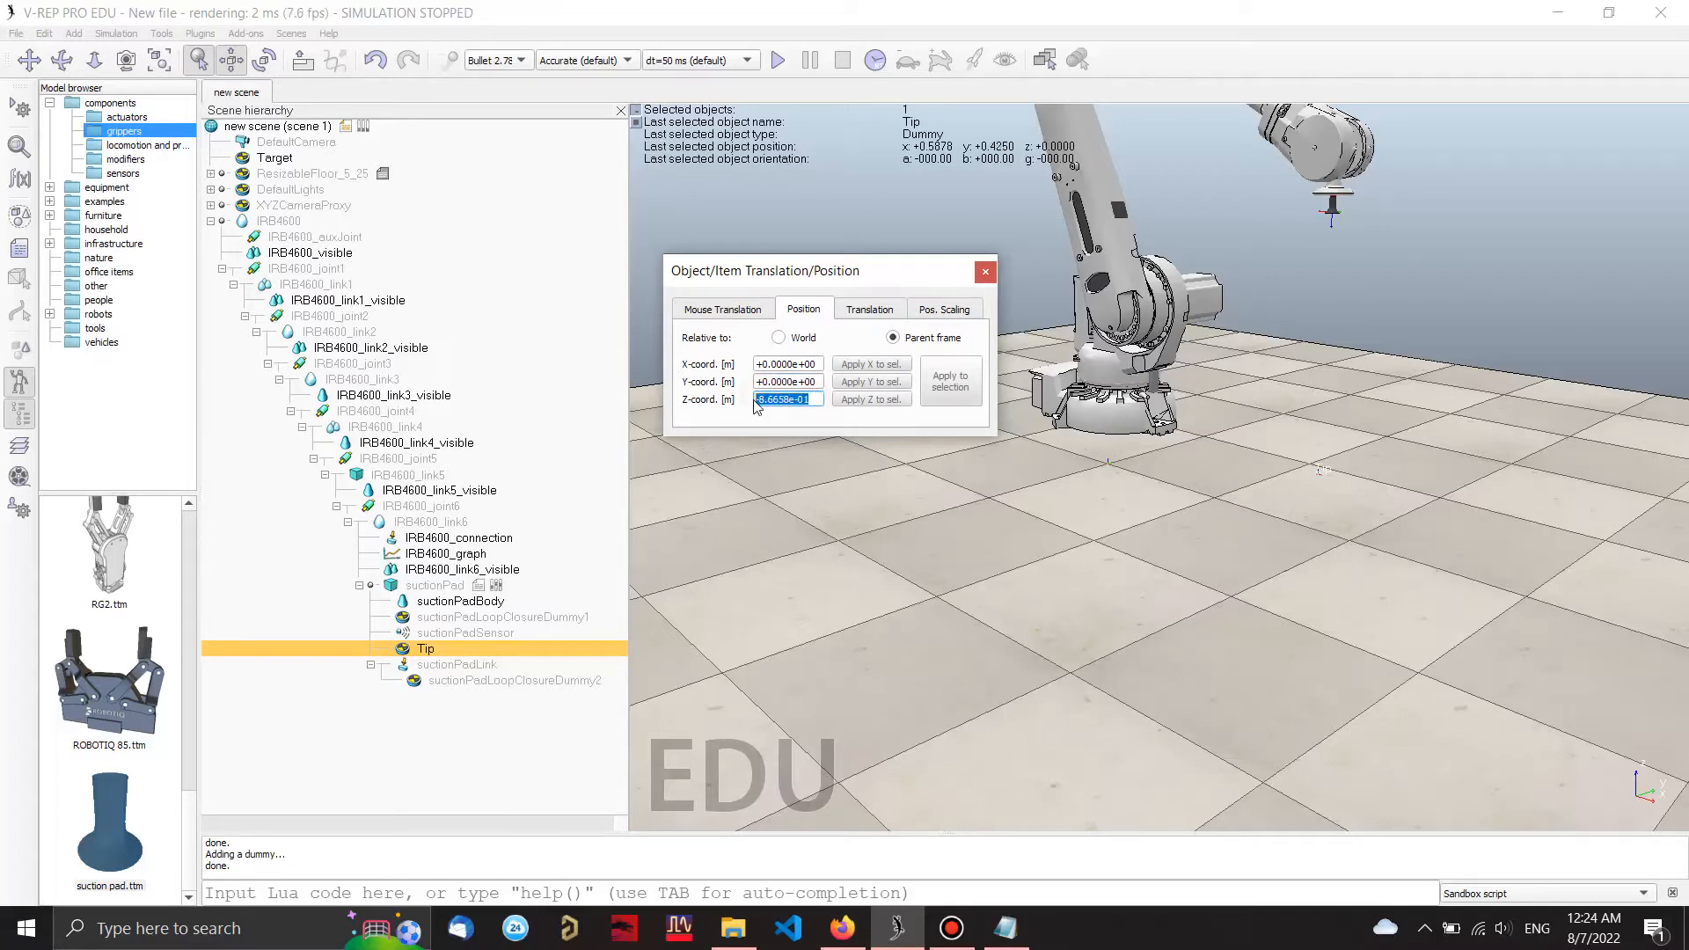
type("0")
left_click(785, 382)
left_click(987, 272)
Step: Copy Tip's X coordinate relative to the world, 5.8784e-01 m, to the Target dummy
left_click(274, 158)
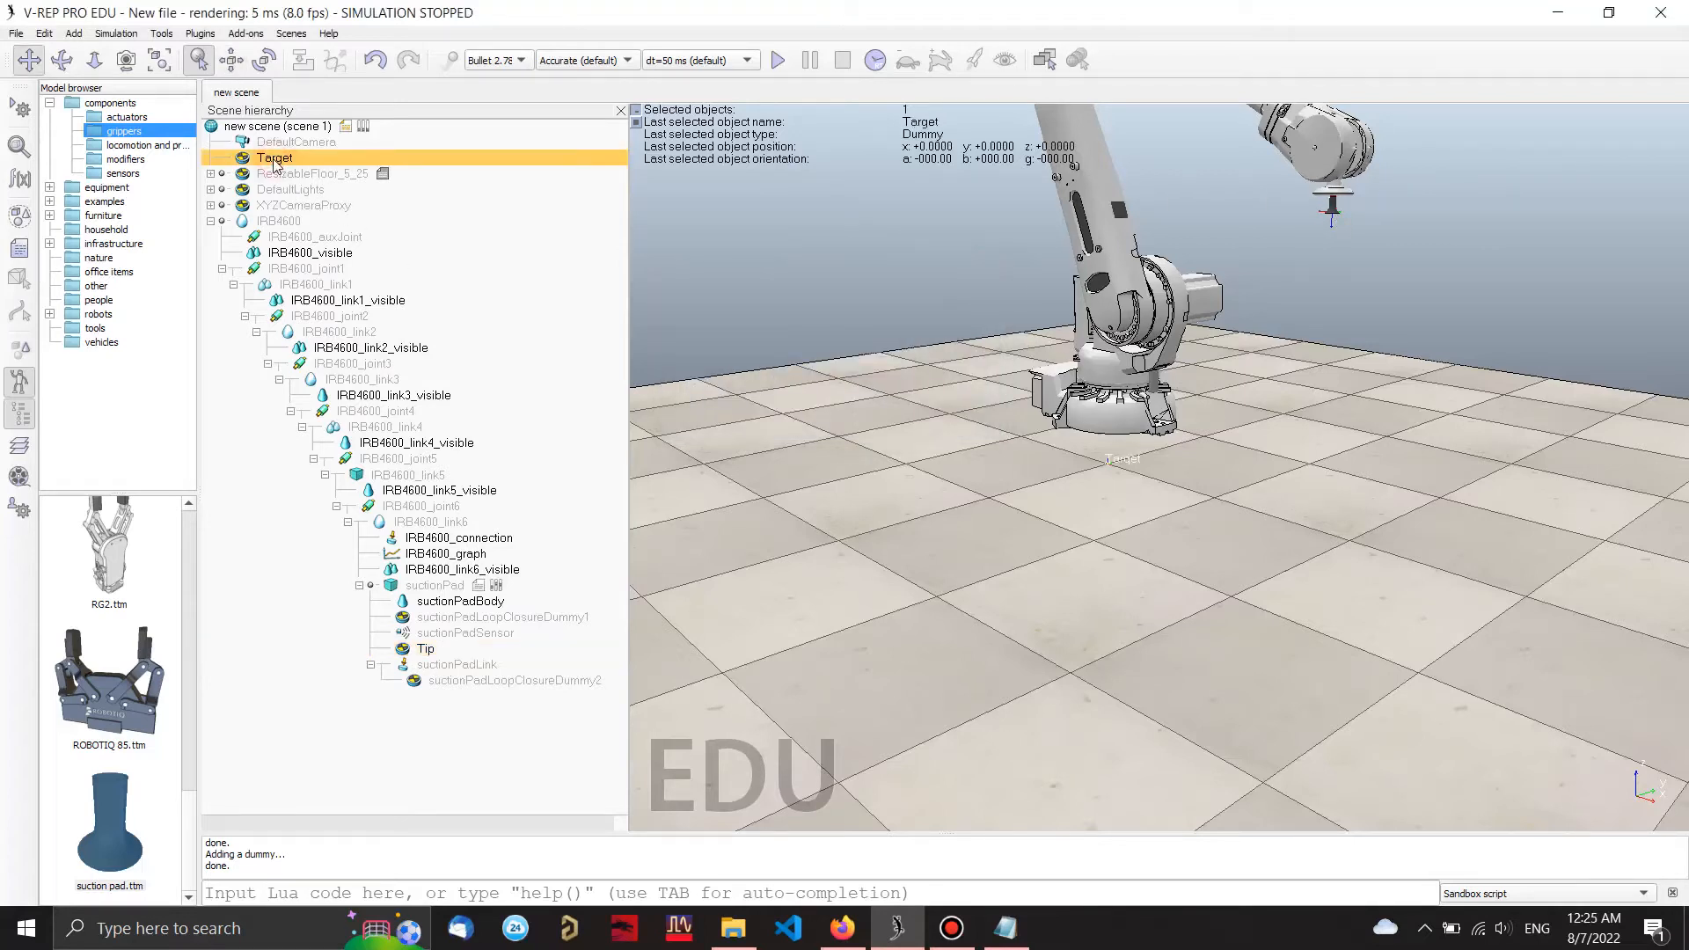
left_click(232, 60)
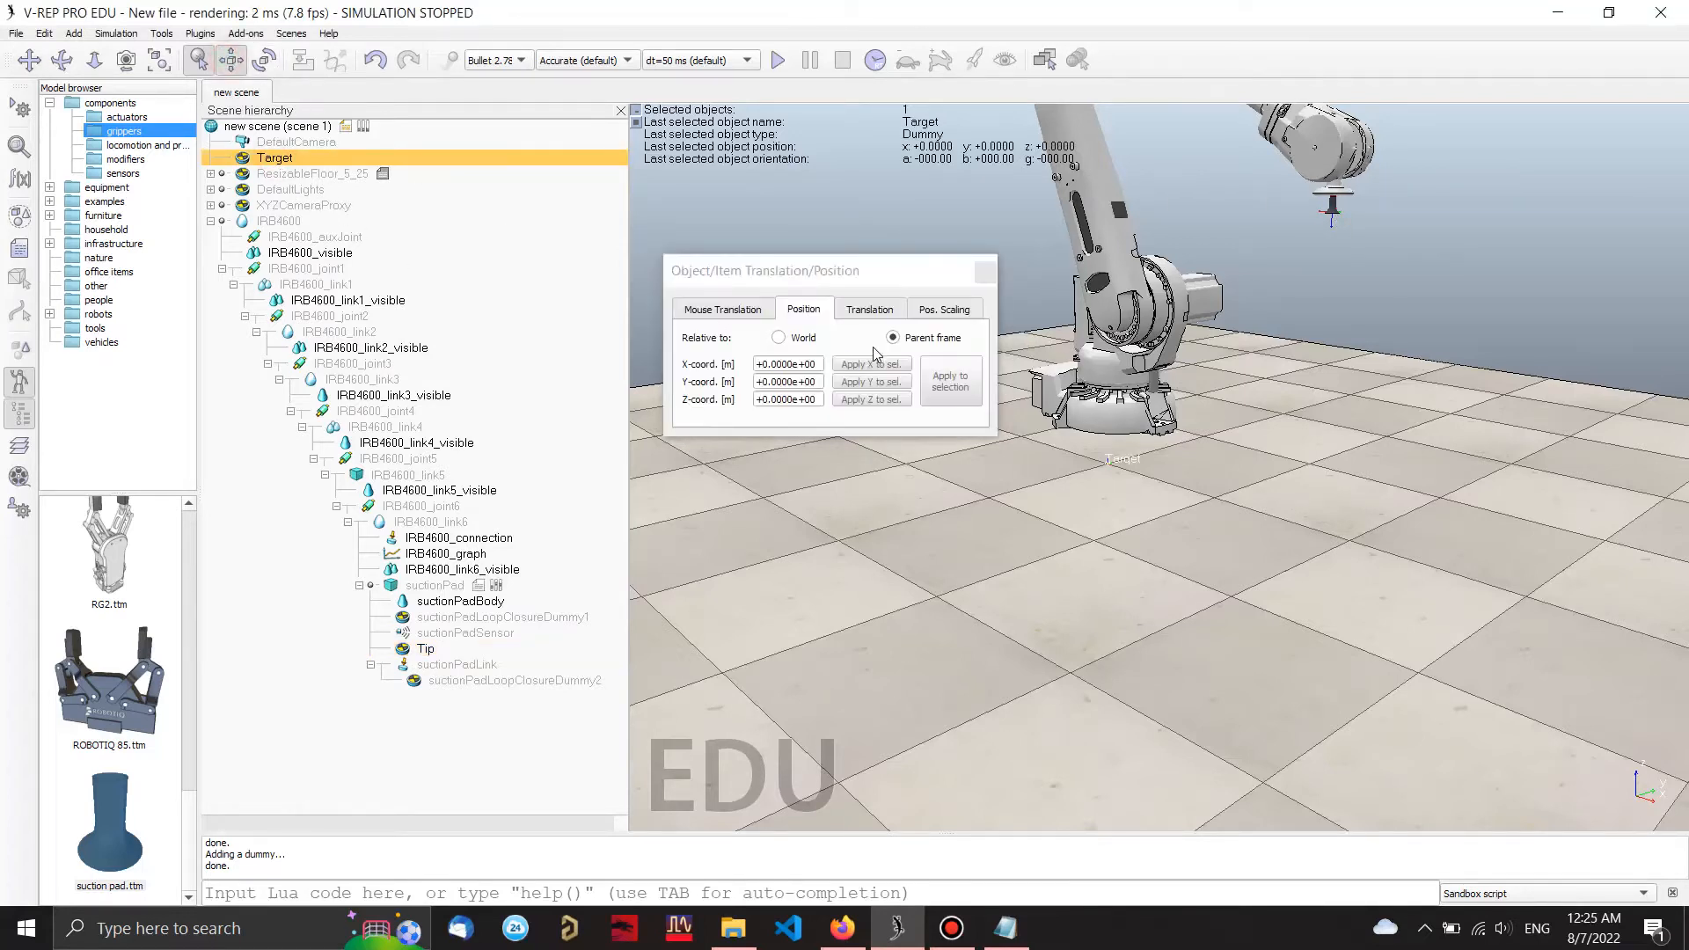
left_click(779, 338)
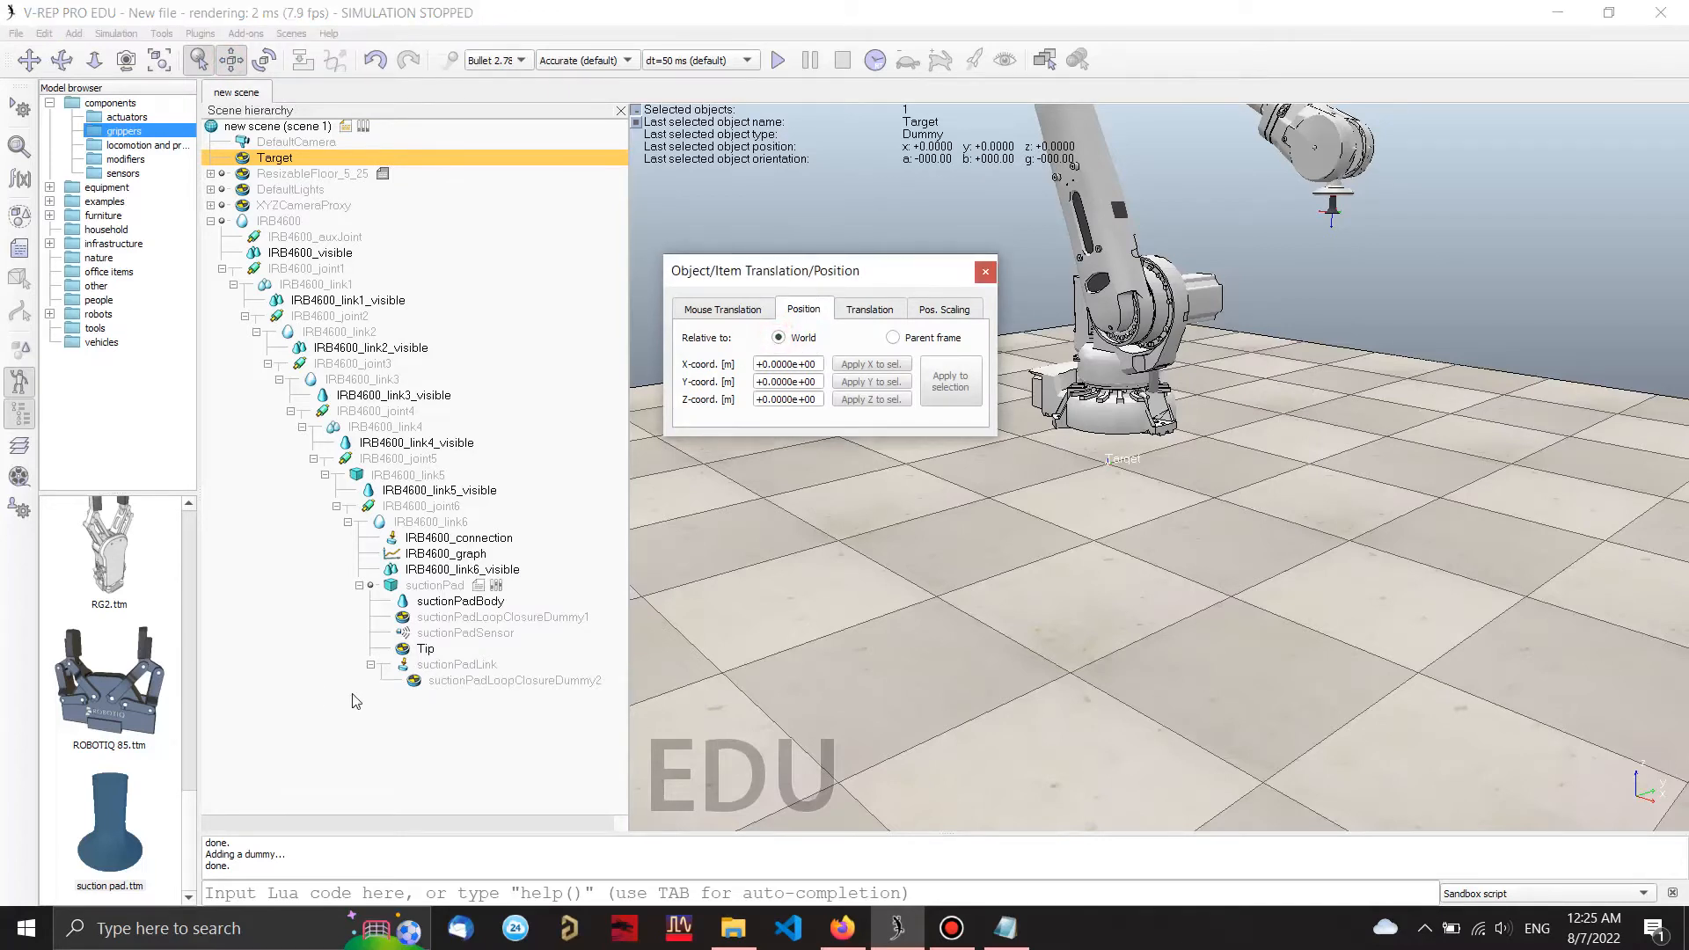
left_click(425, 650)
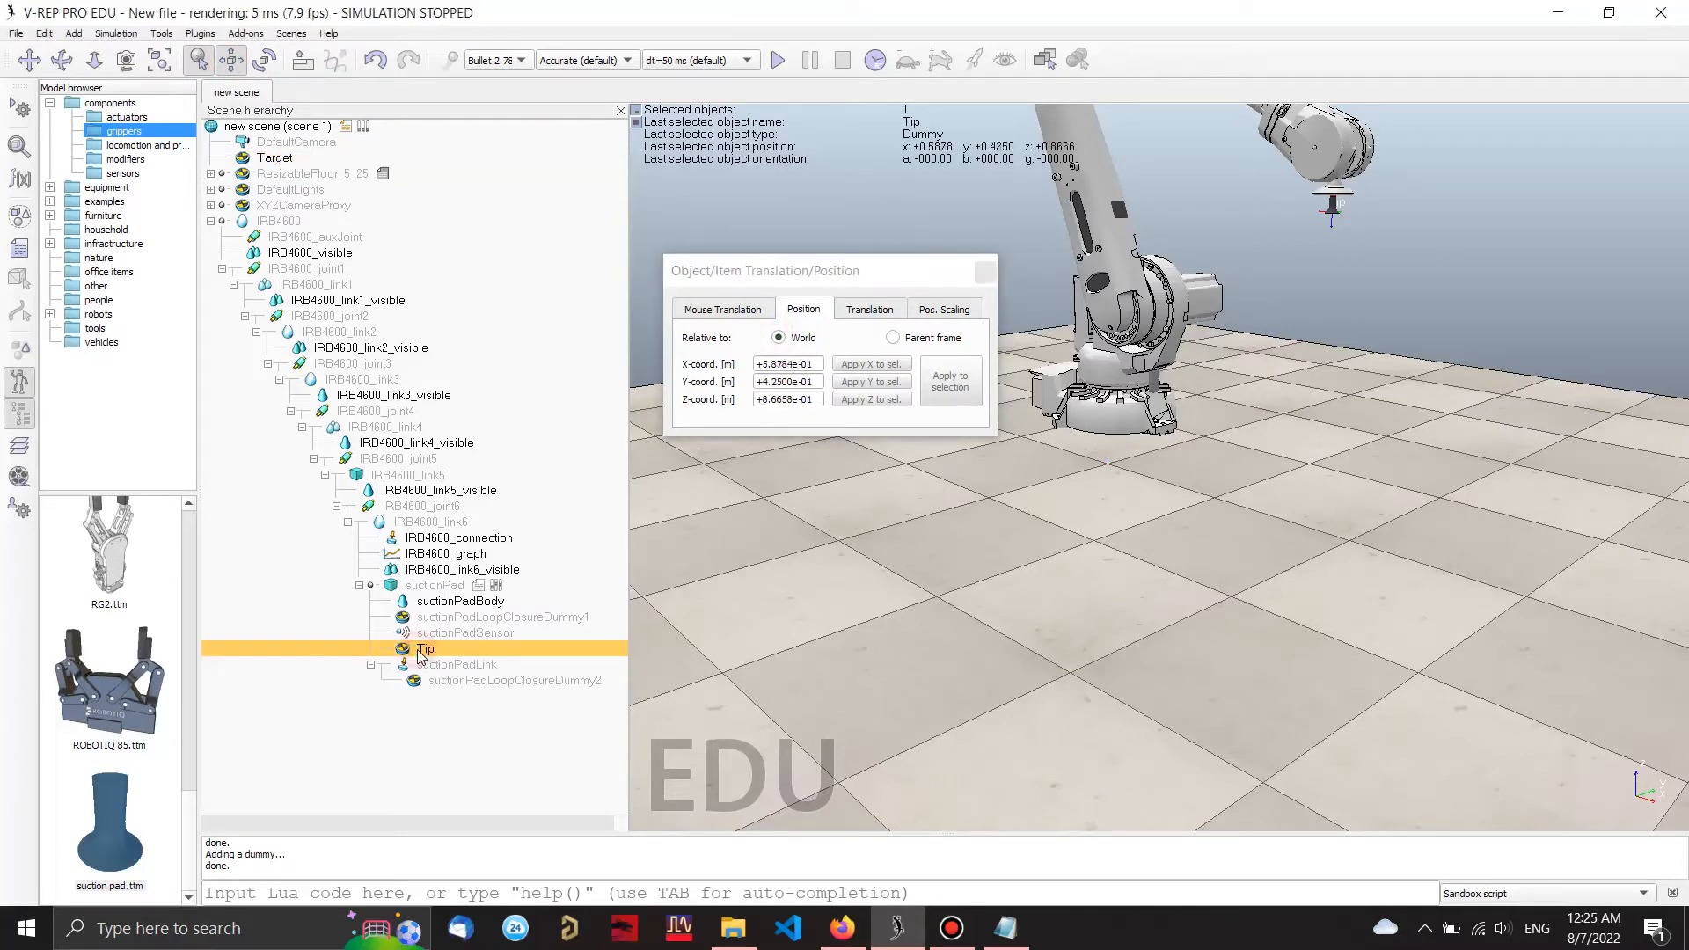
left_click(783, 364)
left_click_drag(818, 364, 747, 365)
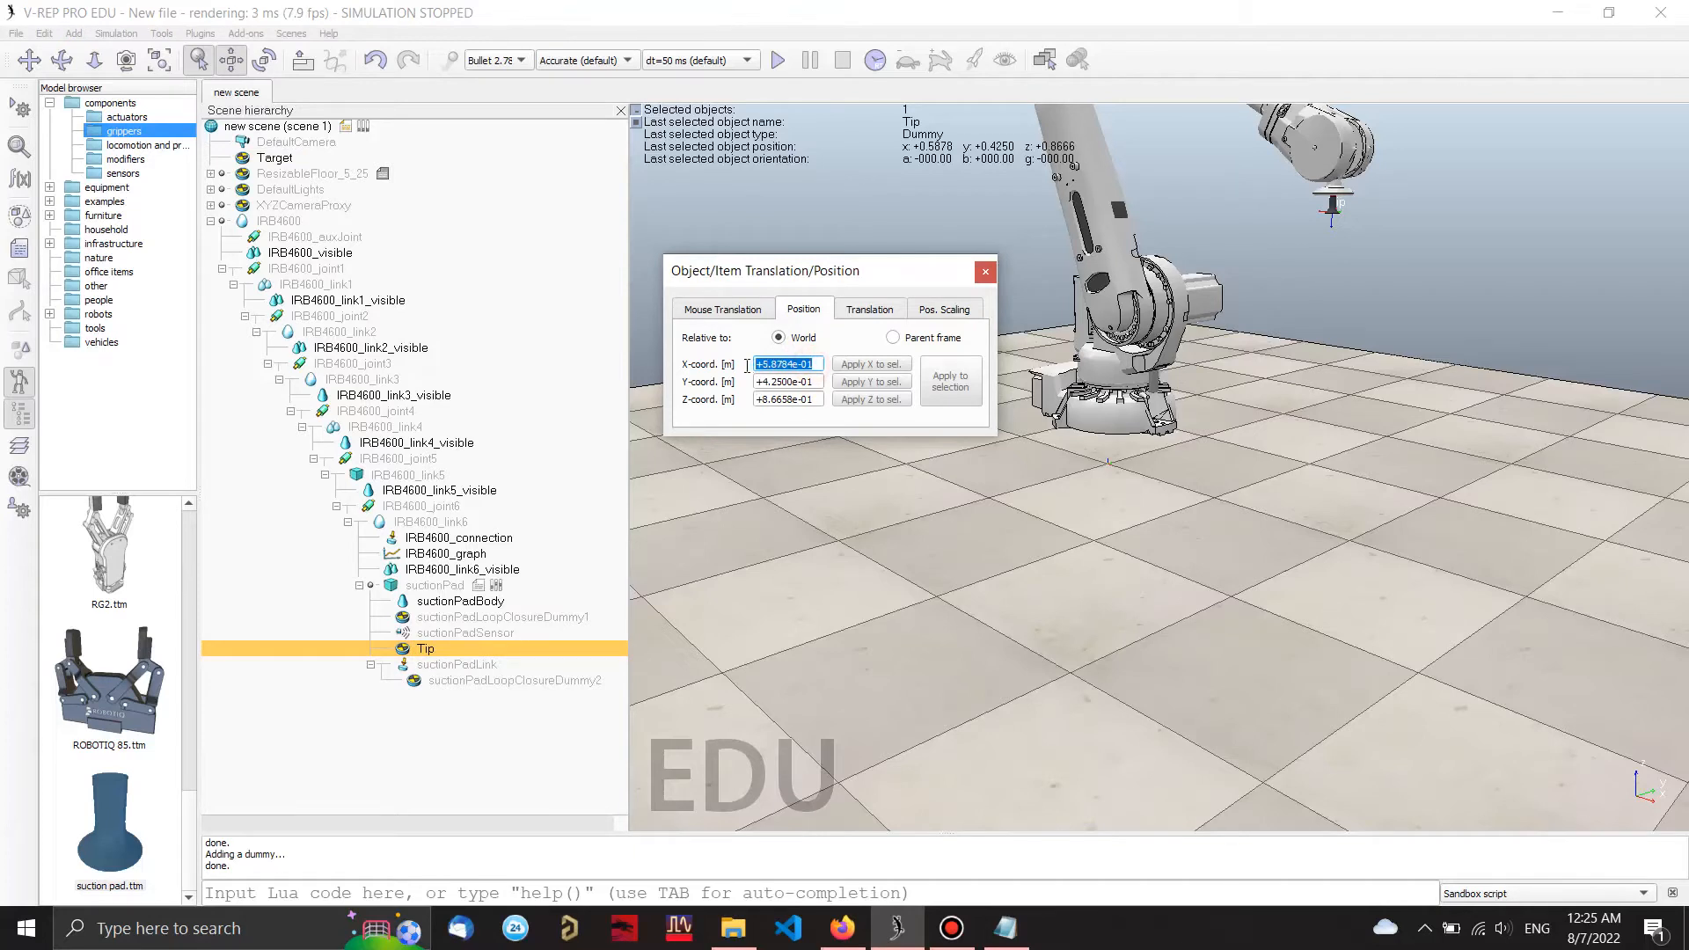
right_click(793, 368)
left_click(834, 430)
left_click(275, 159)
left_click(791, 365)
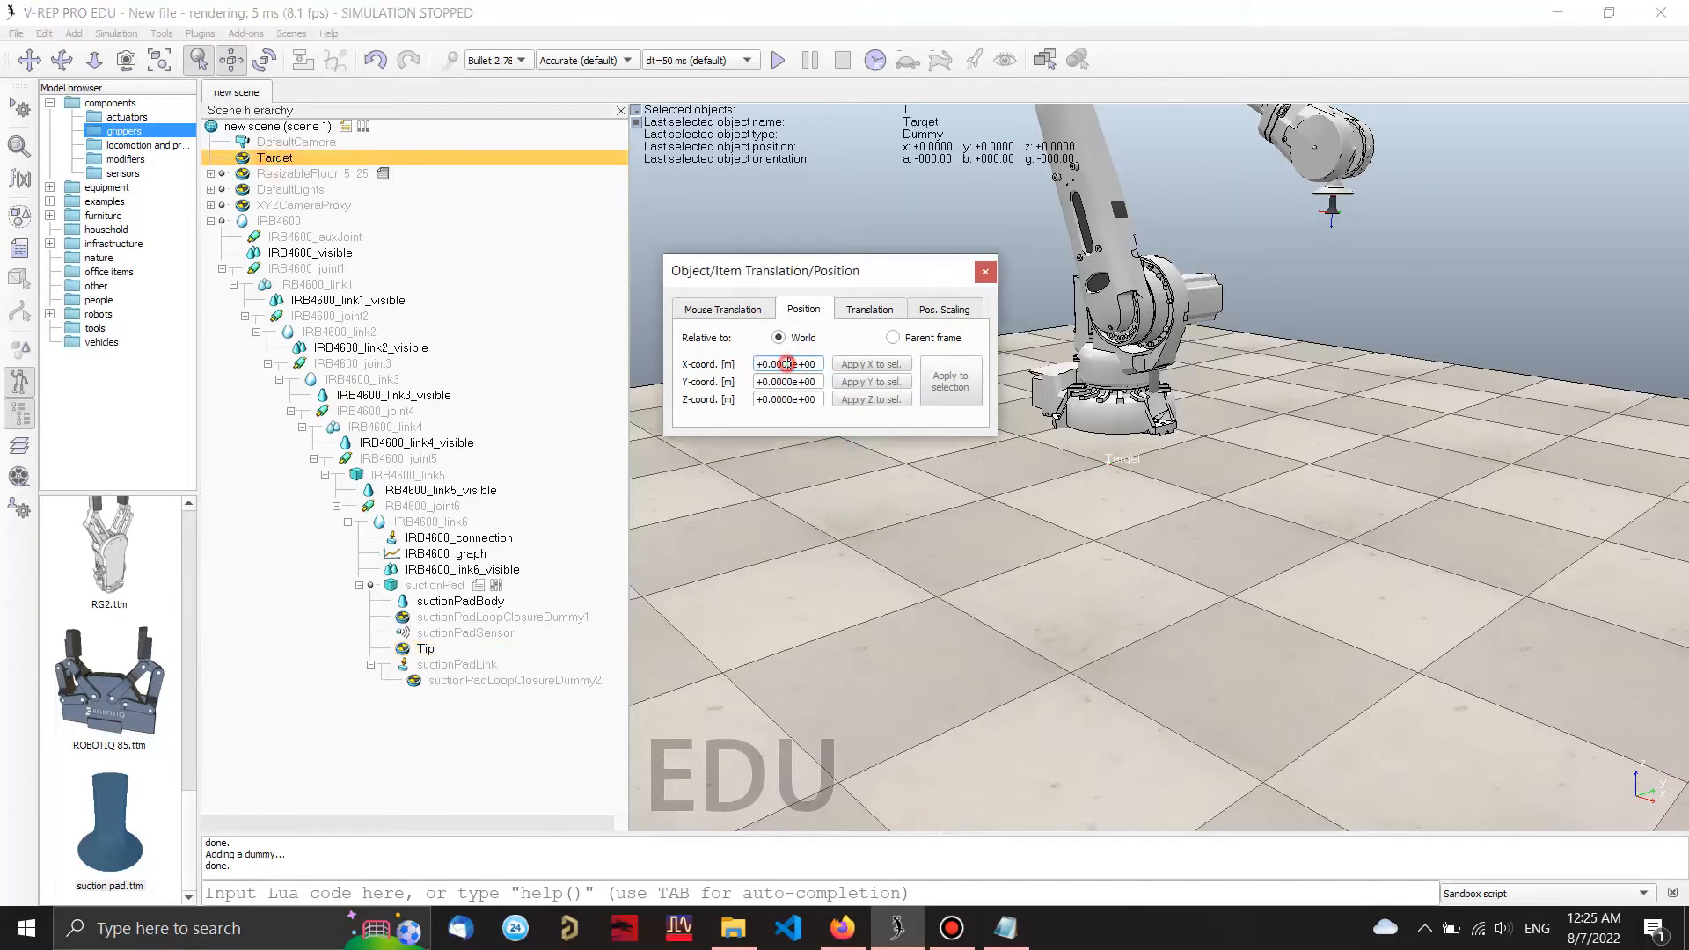
left_click_drag(822, 364, 753, 365)
right_click(762, 366)
left_click(797, 447)
Step: Copy Tip's world Y coordinate, 4.2500e-01 m, to the Target dummy
left_click(425, 651)
left_click_drag(823, 381, 755, 381)
right_click(765, 381)
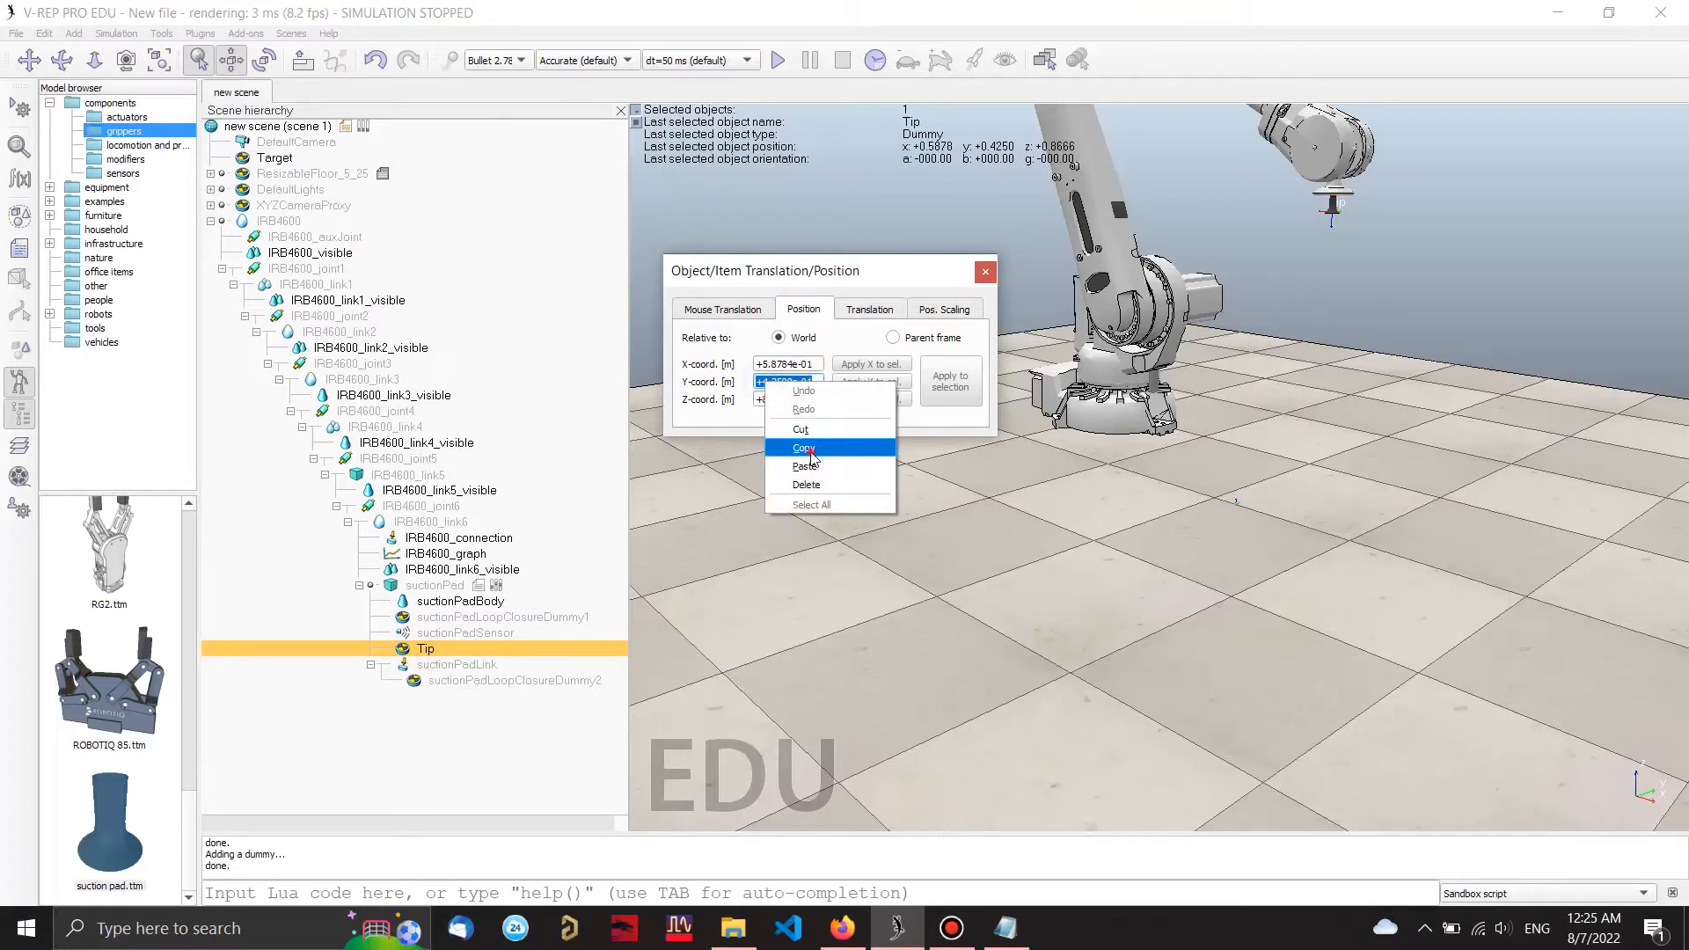
left_click(799, 447)
left_click(275, 160)
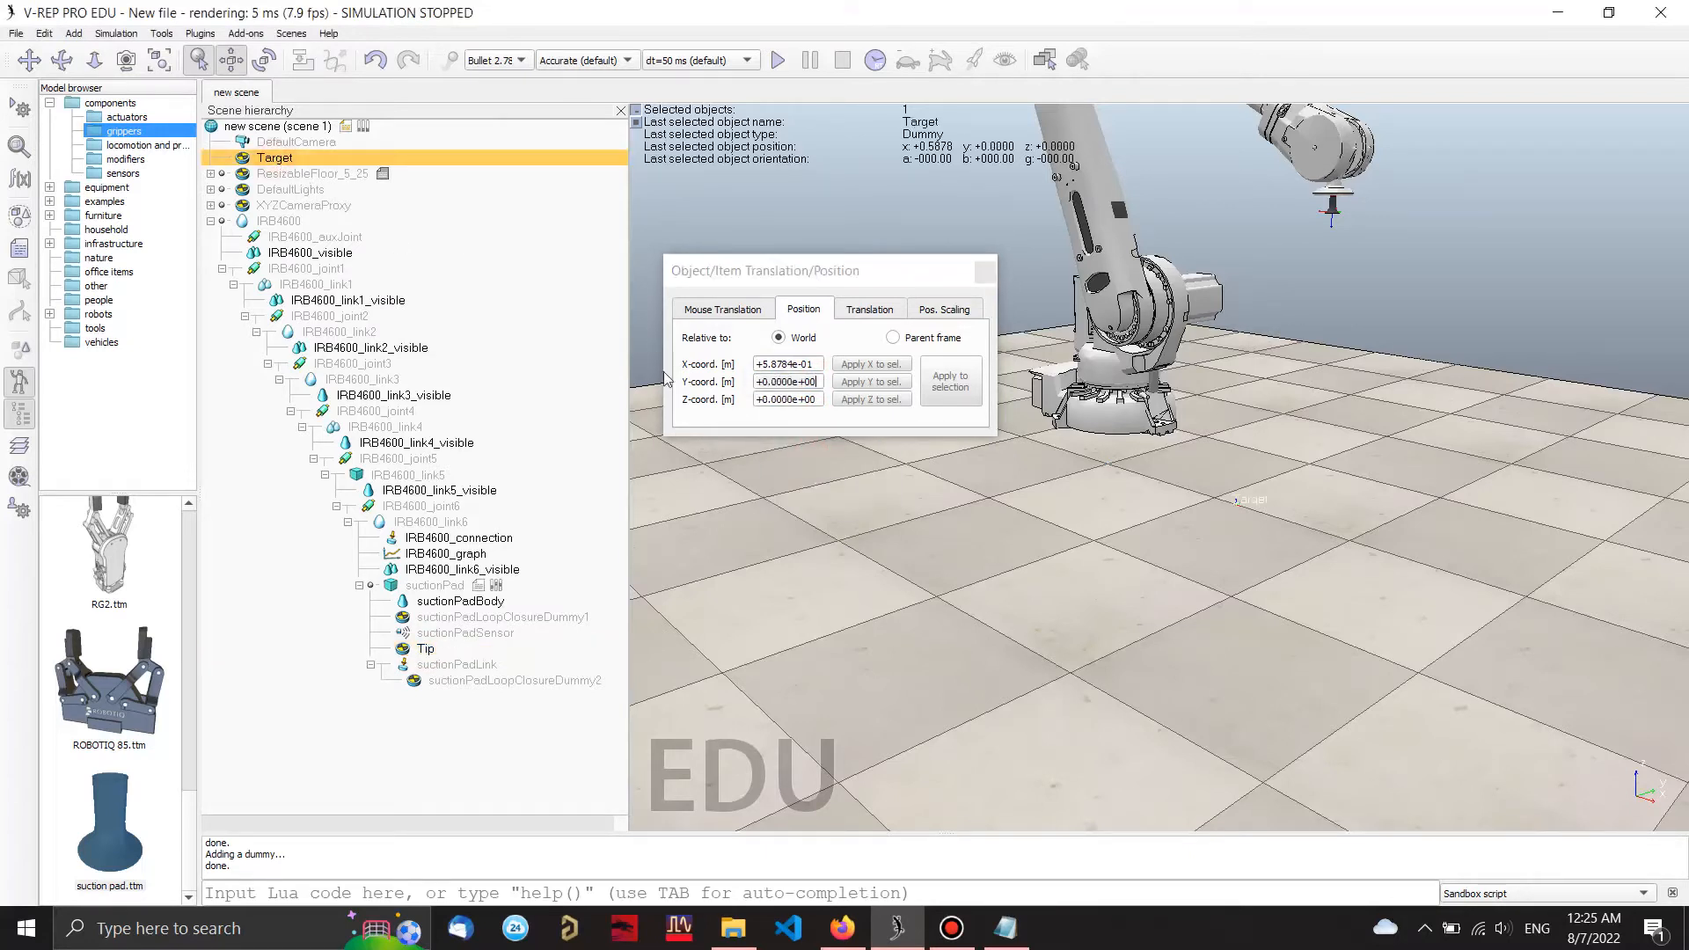
left_click(761, 381)
left_click_drag(820, 383, 766, 380)
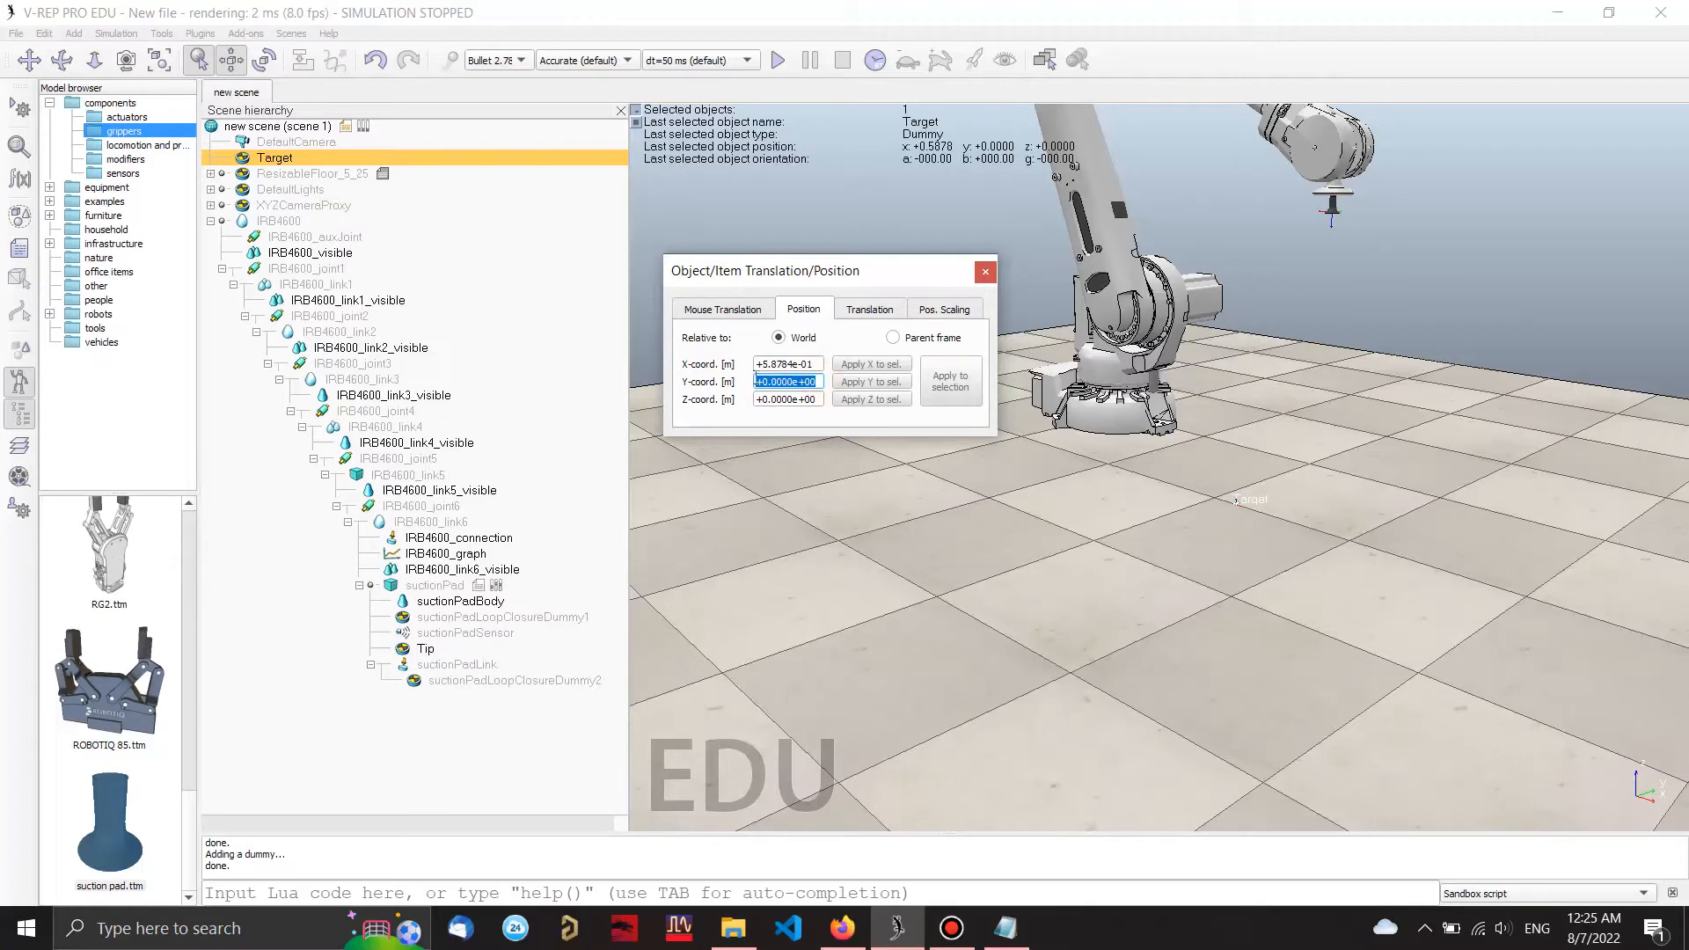
right_click(766, 381)
left_click(801, 465)
Step: Copy Tip's world Z coordinate, 8.6658e-01 m, to the Target dummy and close the position settings
left_click(420, 651)
left_click(792, 397)
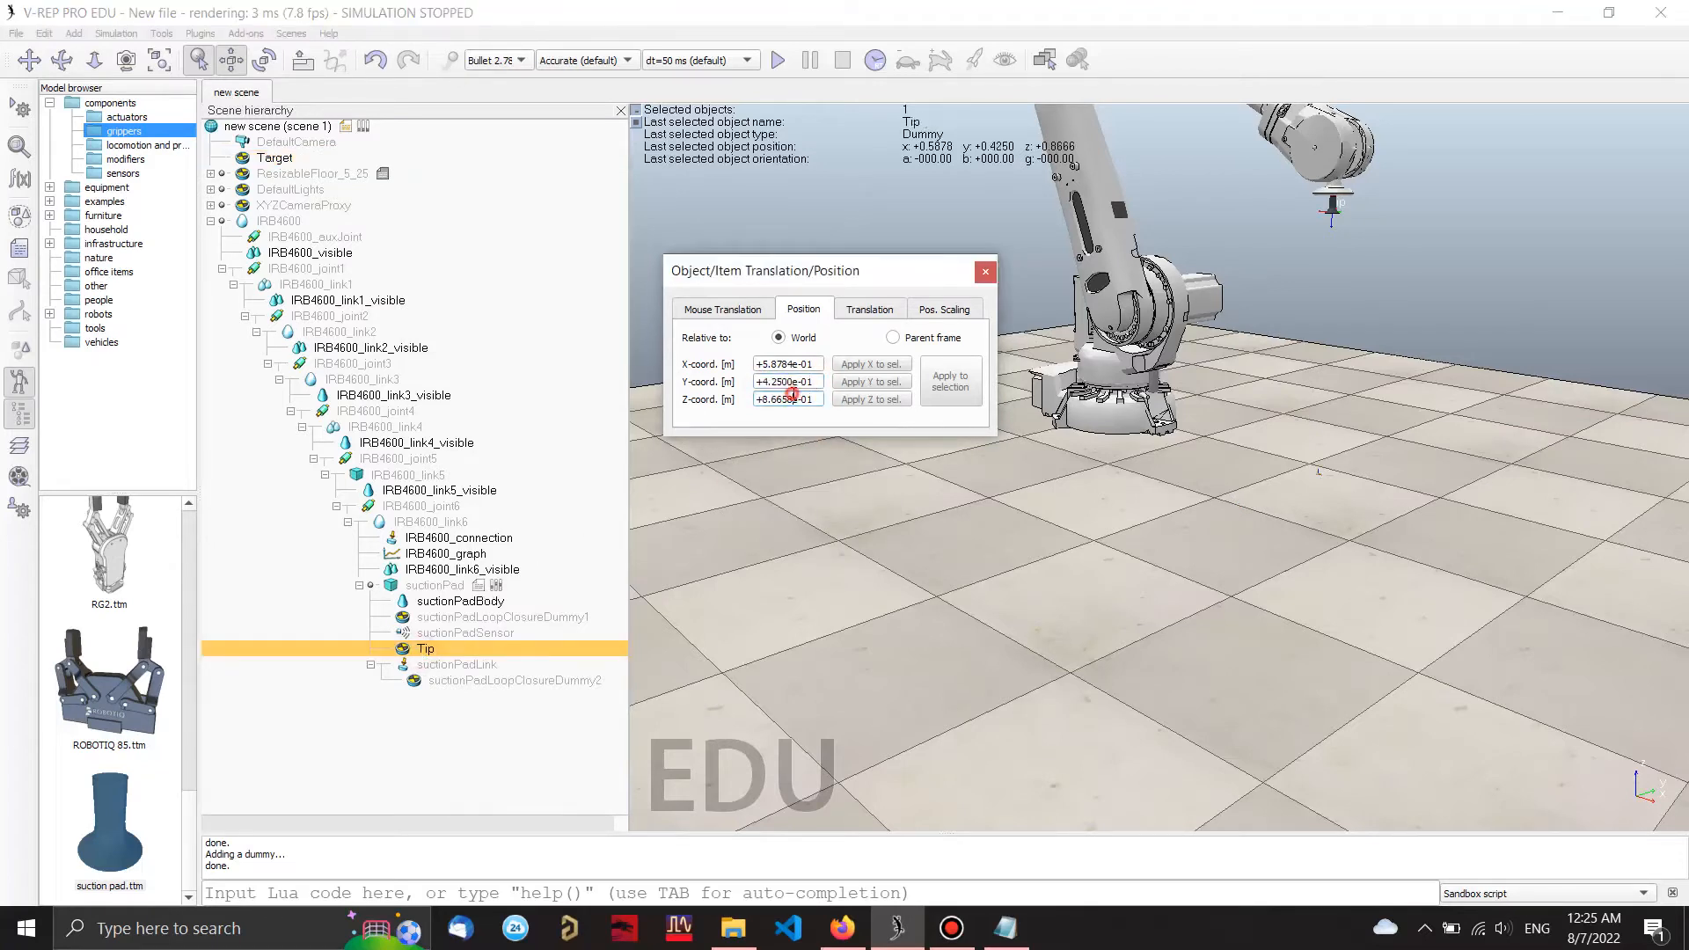
right_click(775, 409)
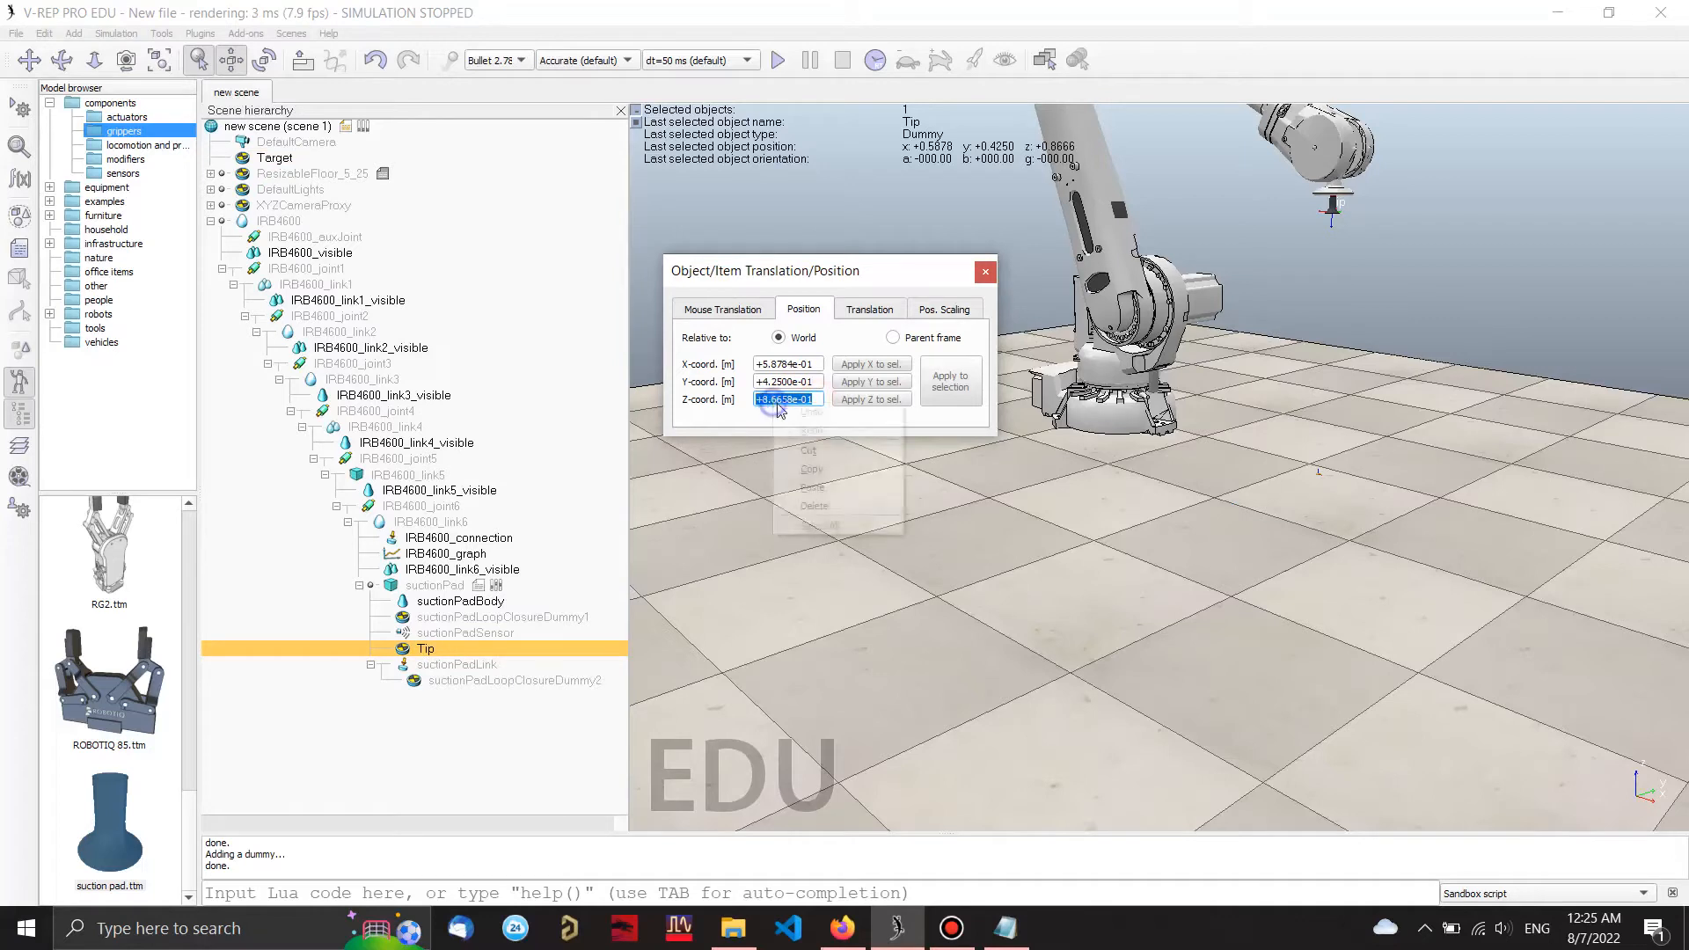
left_click(801, 471)
left_click(291, 161)
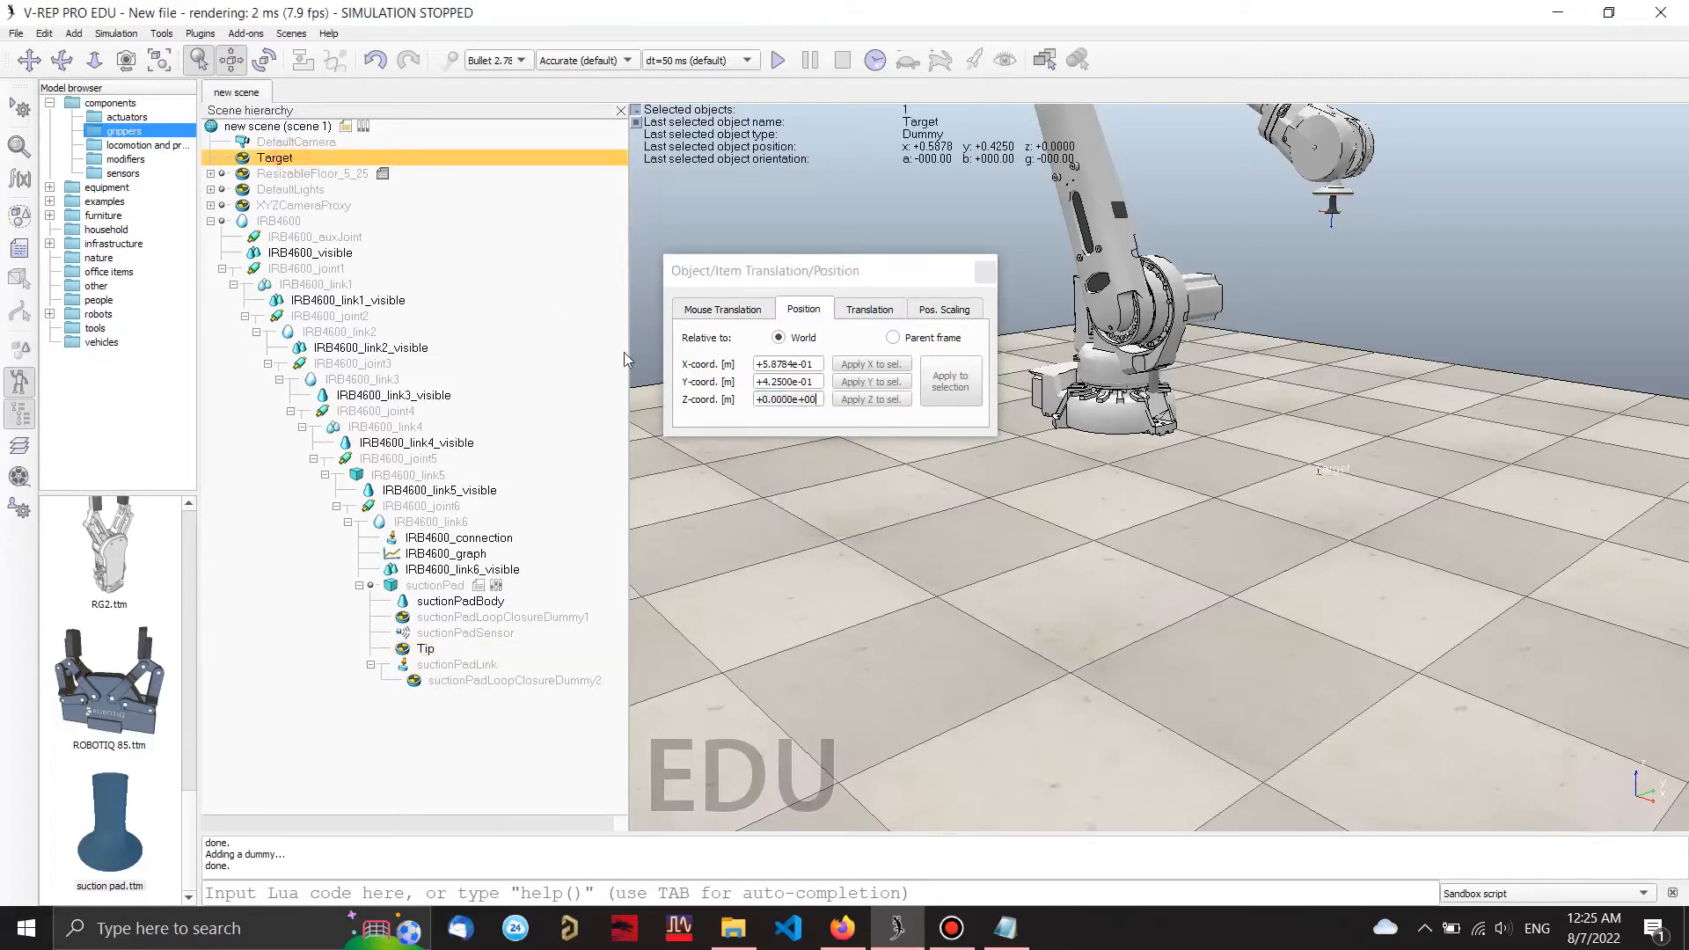
left_click(774, 398)
left_click_drag(823, 401, 741, 399)
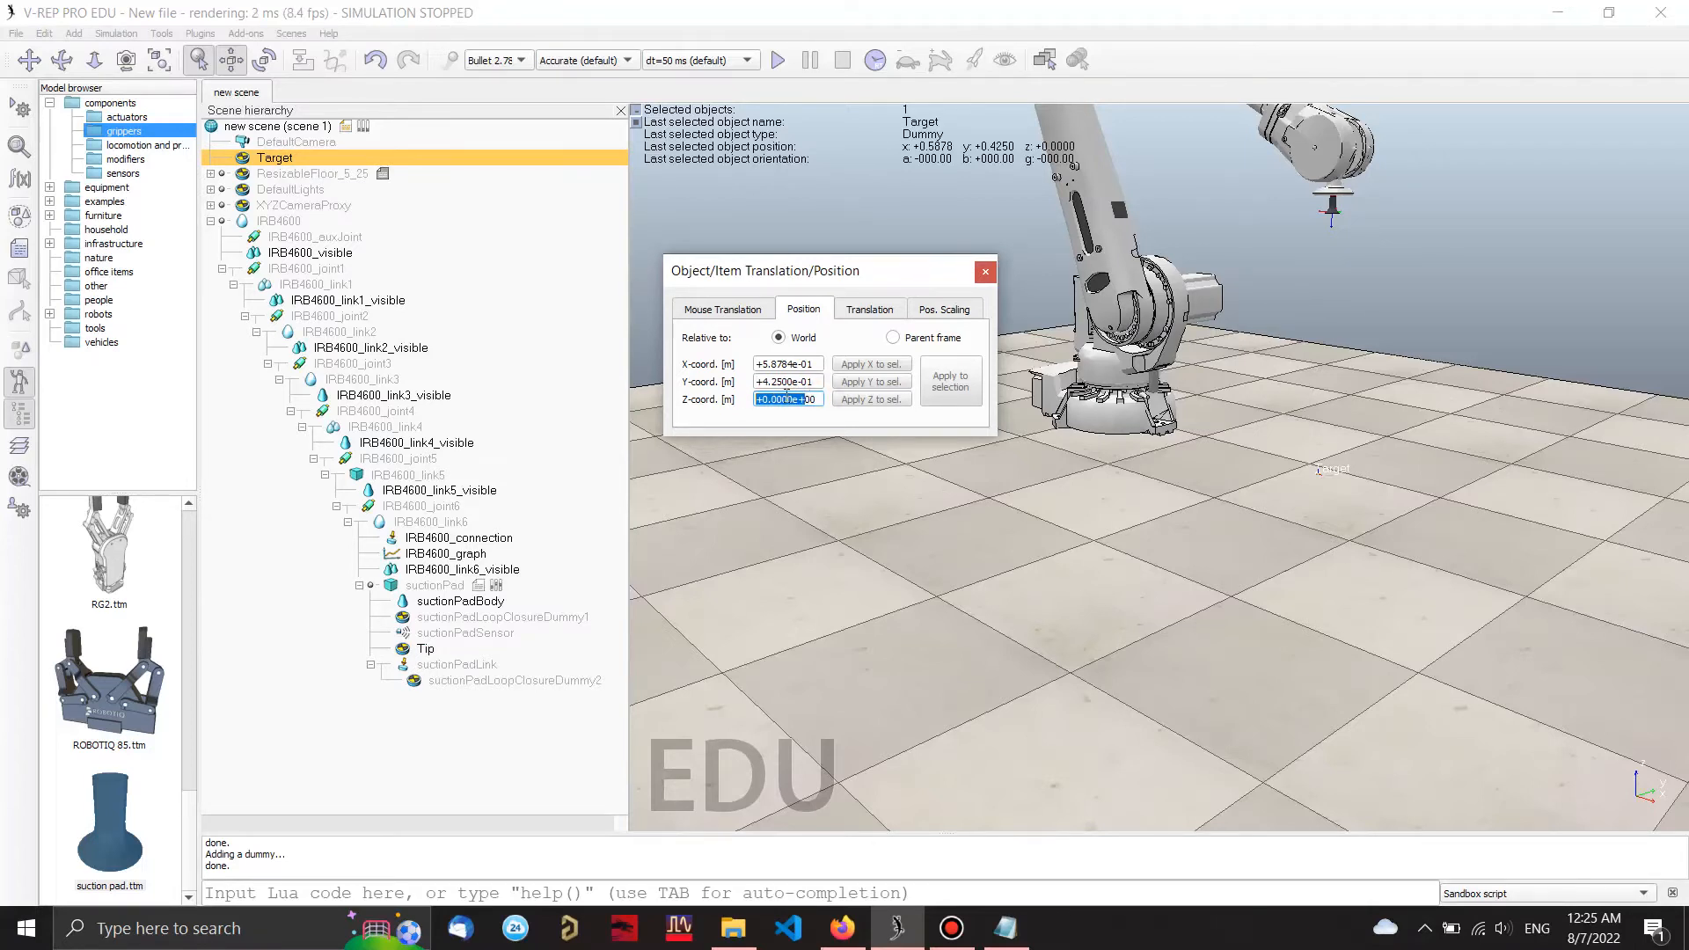
right_click(777, 401)
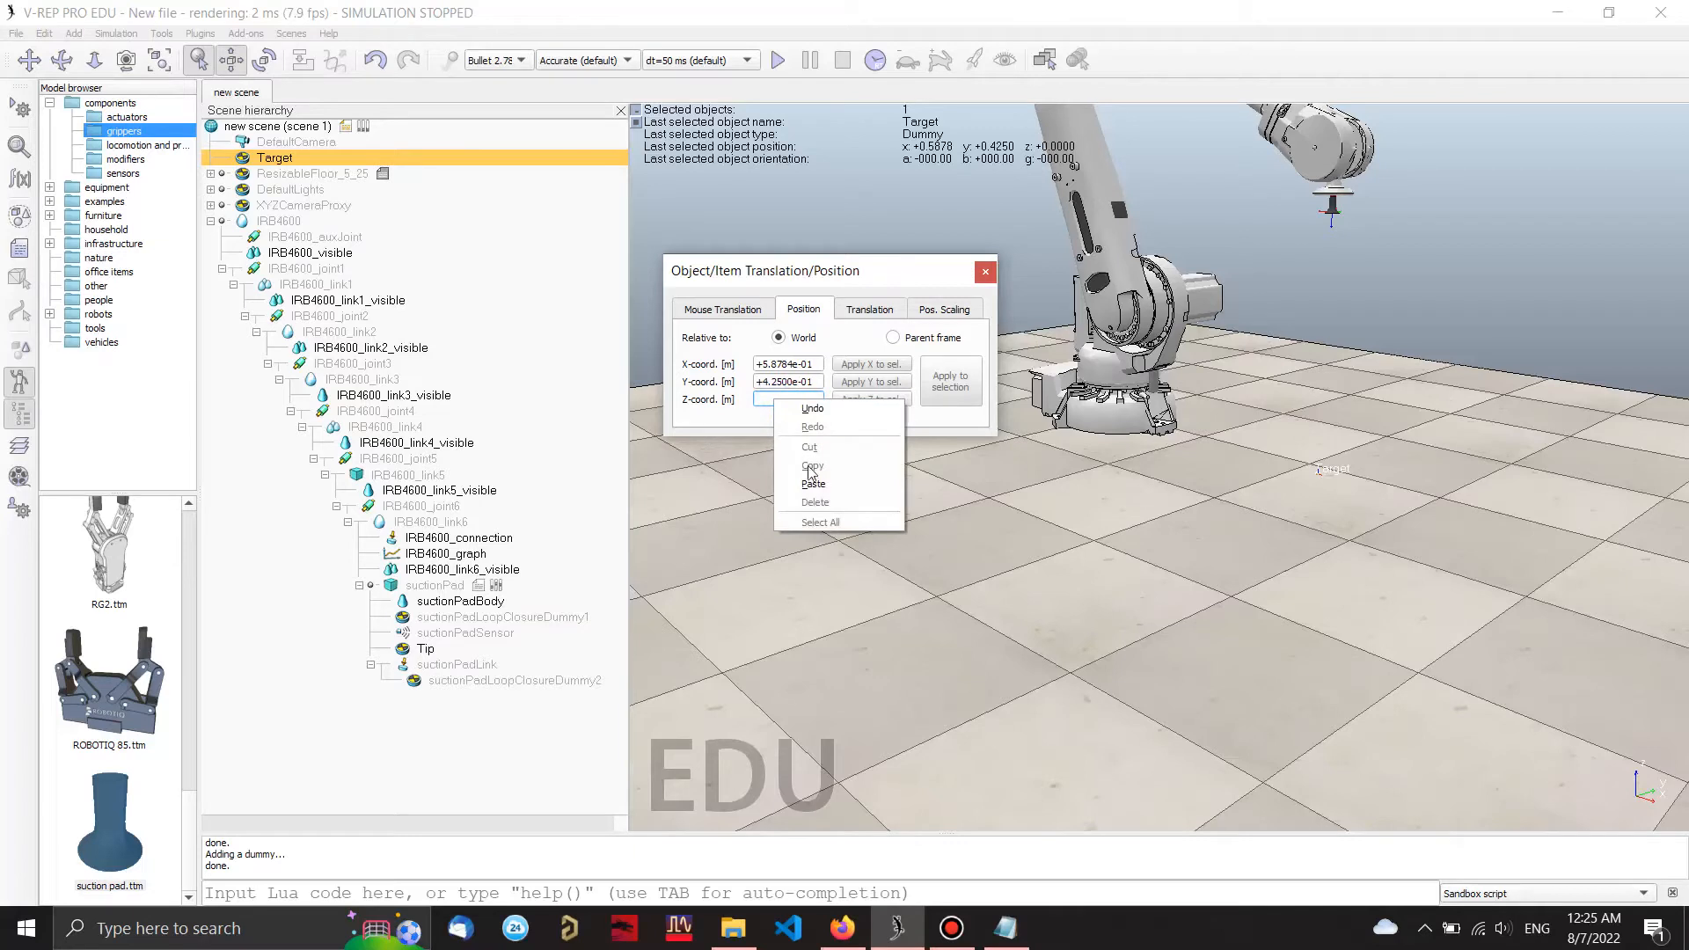
left_click(811, 483)
left_click(786, 383)
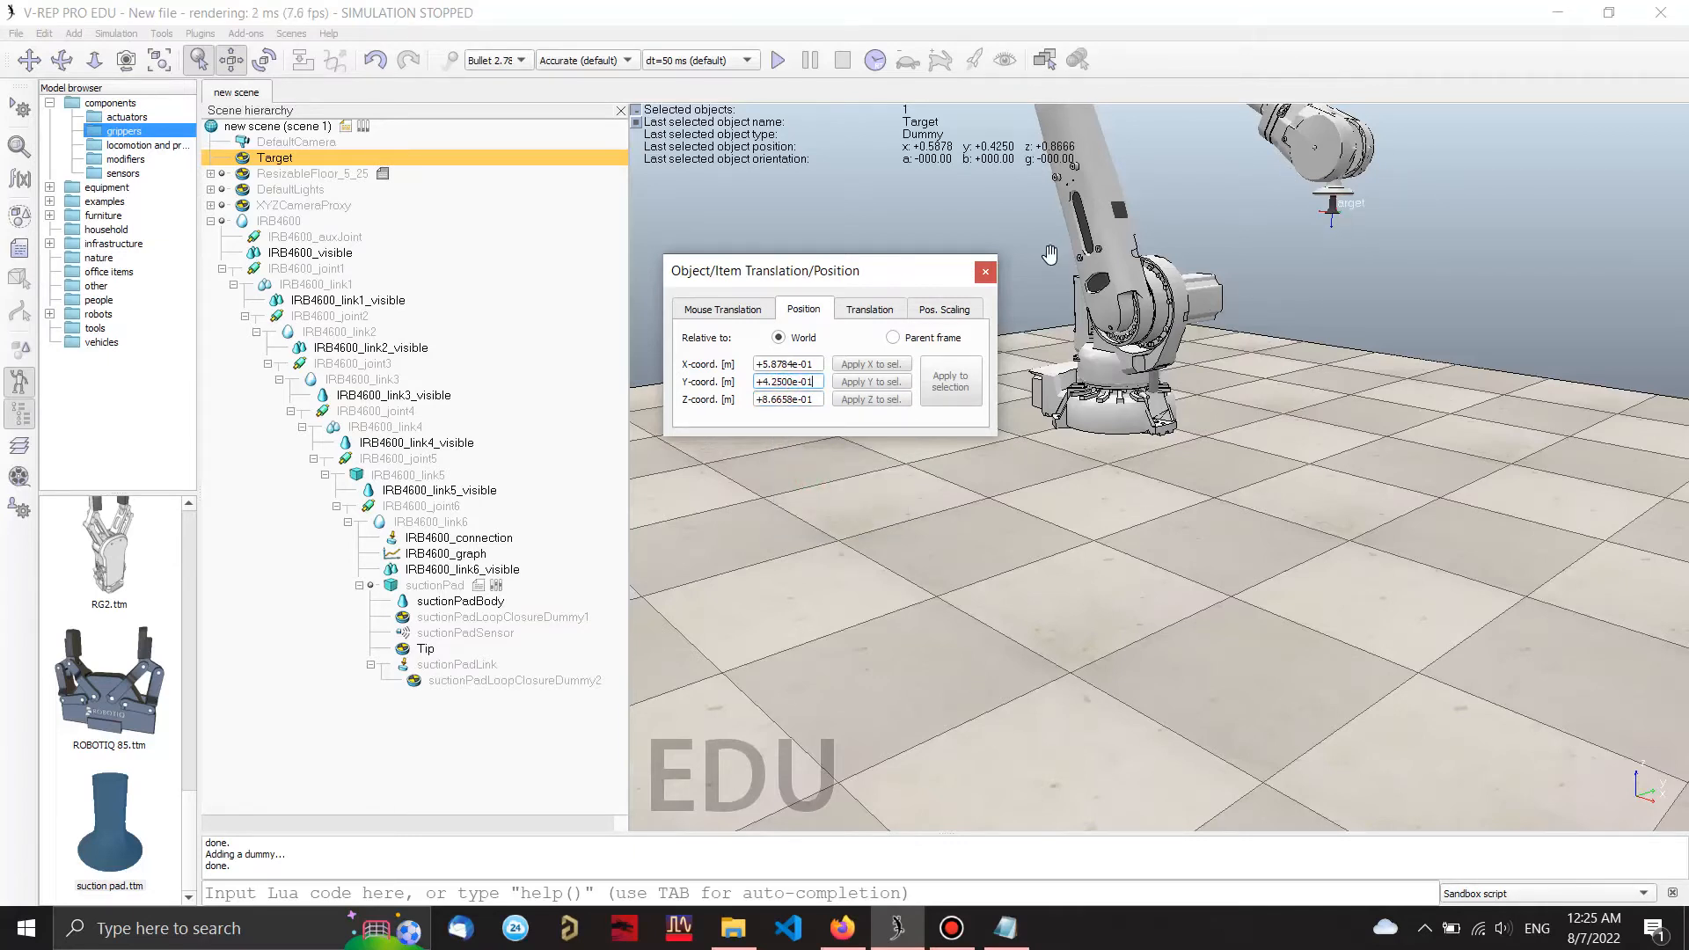
left_click(985, 272)
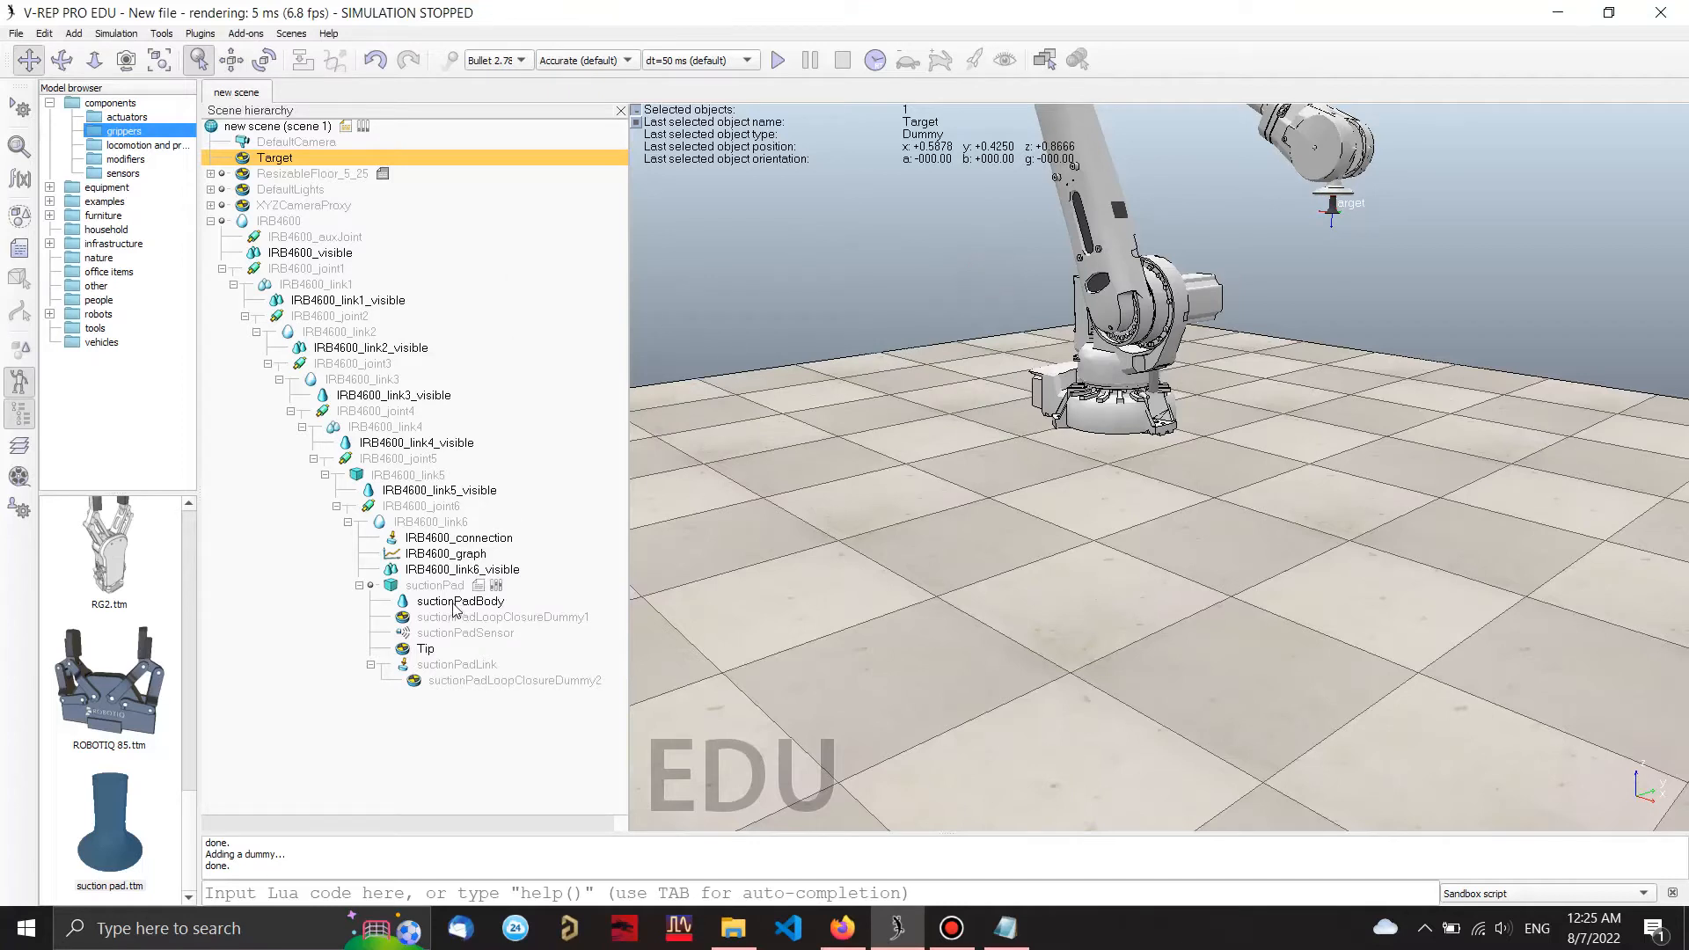
Step: Link the Target and Tip dummies as an IK, tip-target pair
right_click(417, 651)
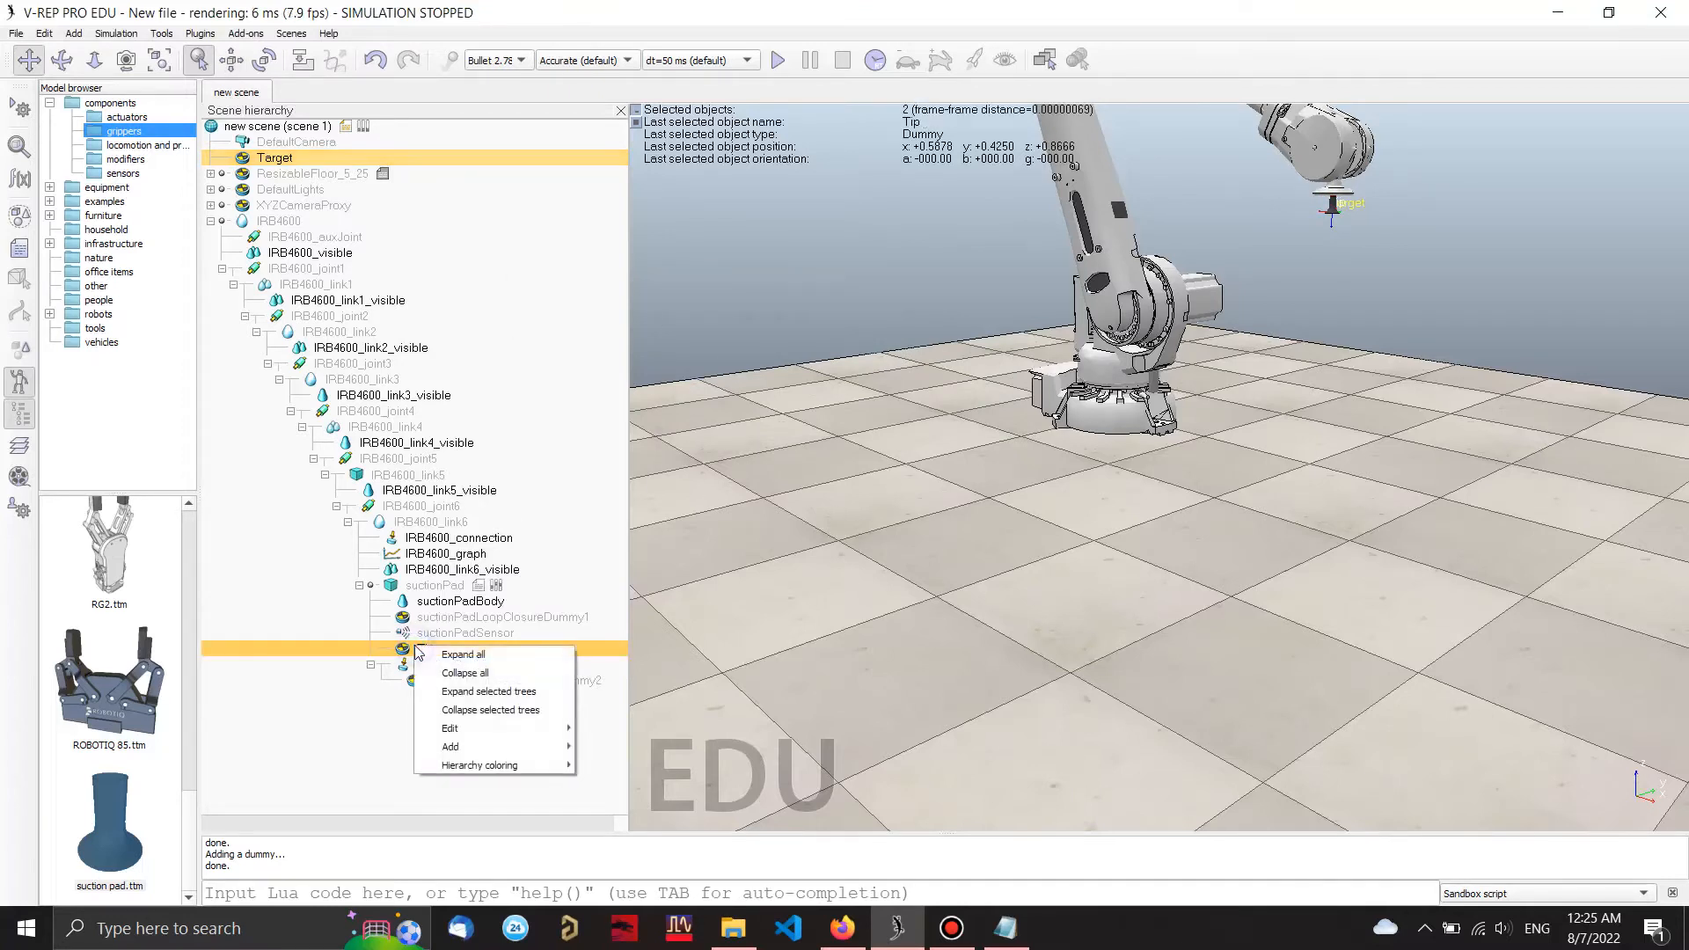
mouse_move(480, 729)
mouse_move(674, 790)
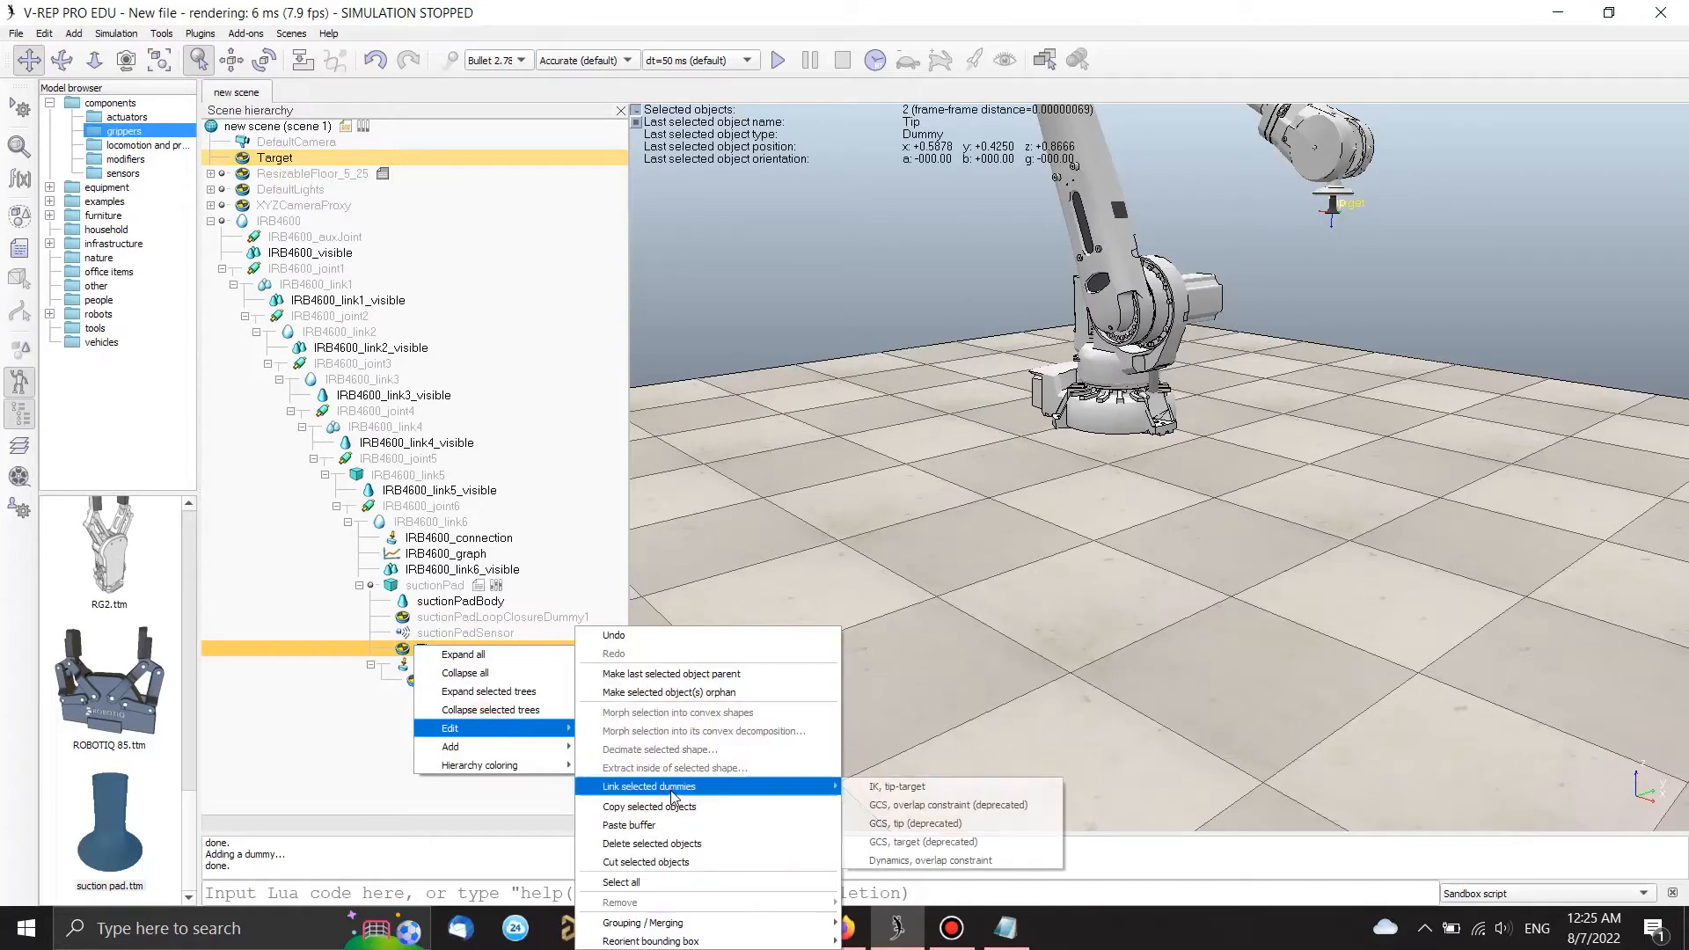
left_click(912, 793)
left_click(825, 530)
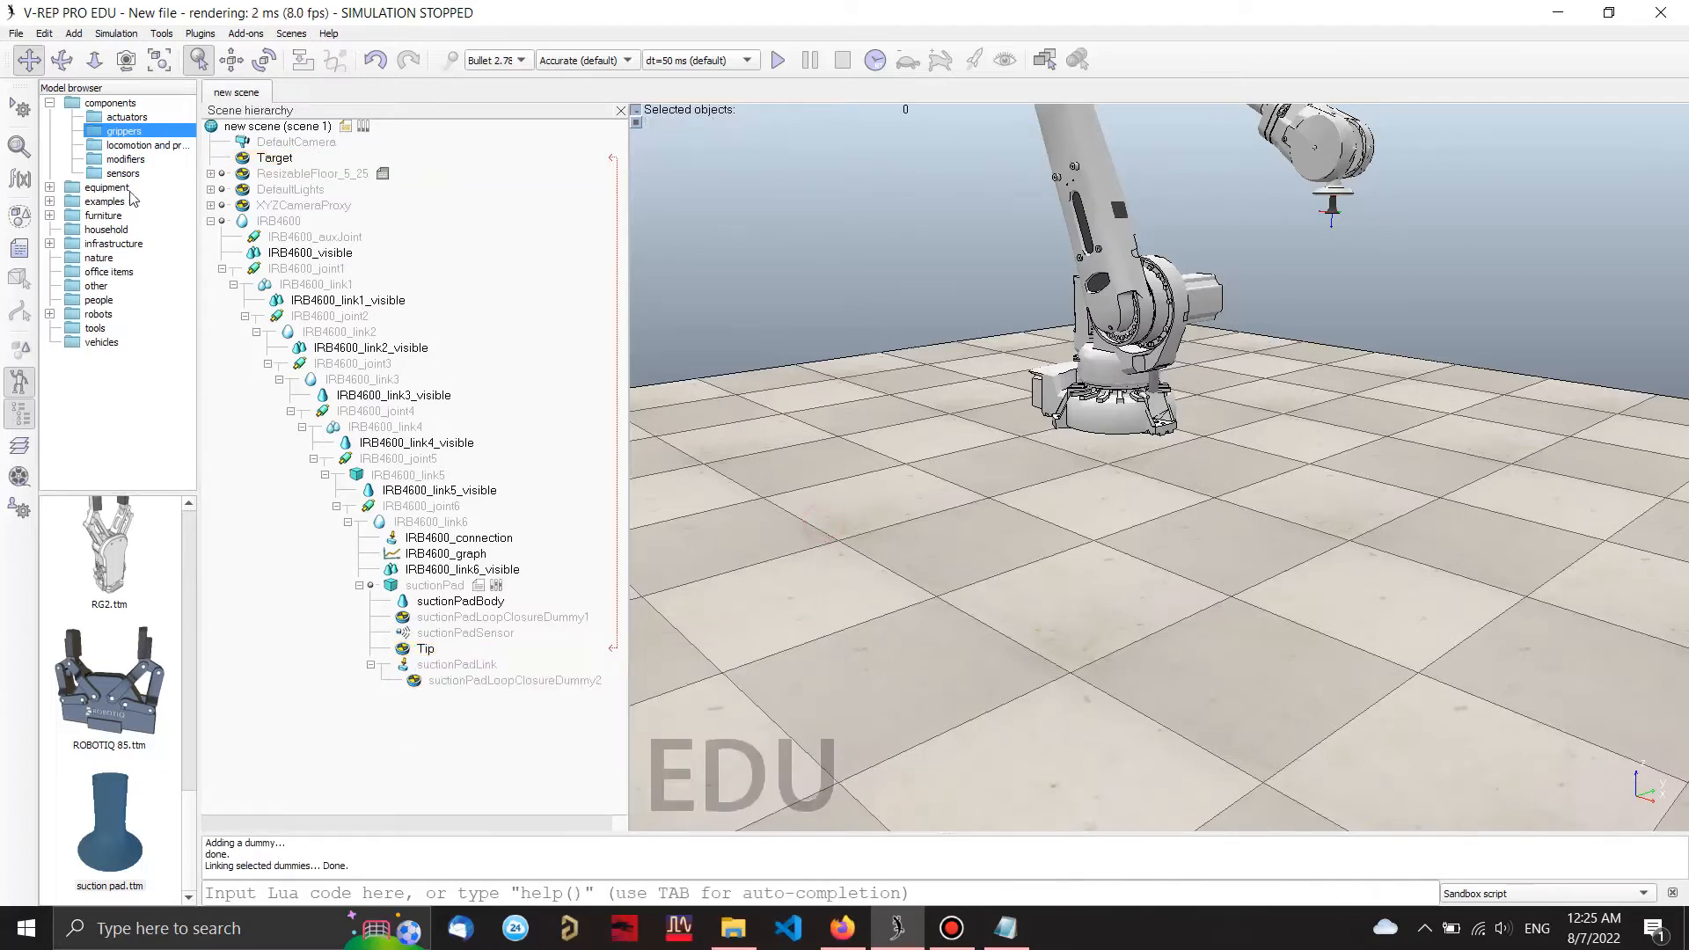
Step: Add a new IK group in the kinematics calculation module and open its IK elements for editing
left_click(50, 103)
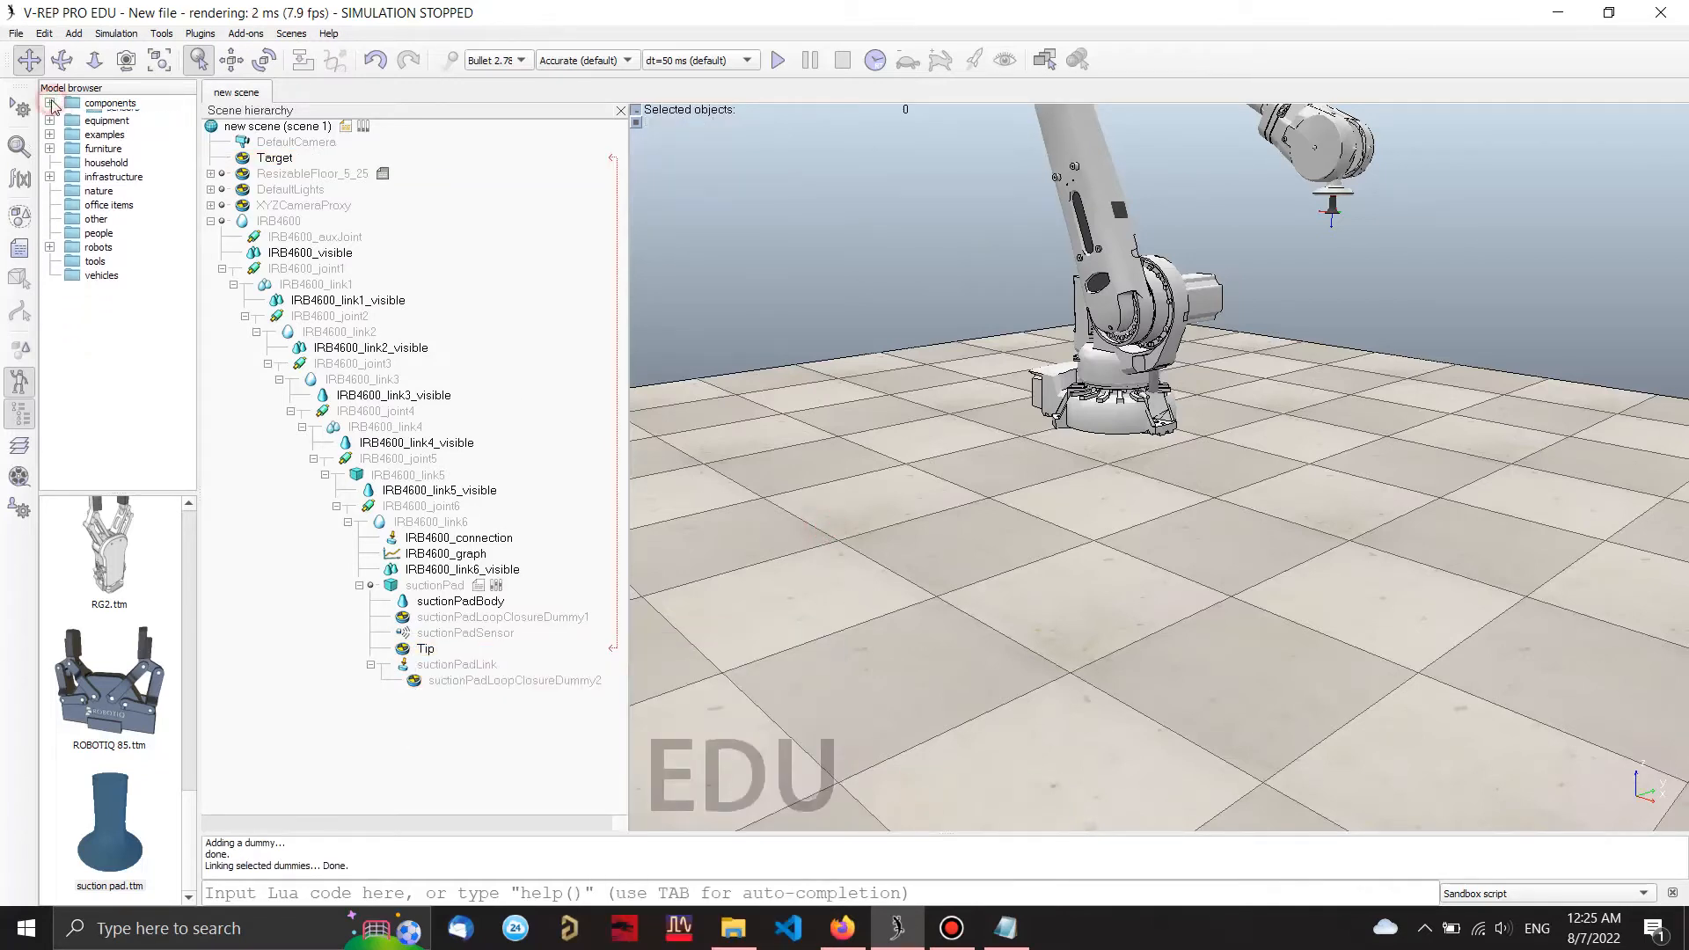
left_click(20, 179)
left_click(864, 356)
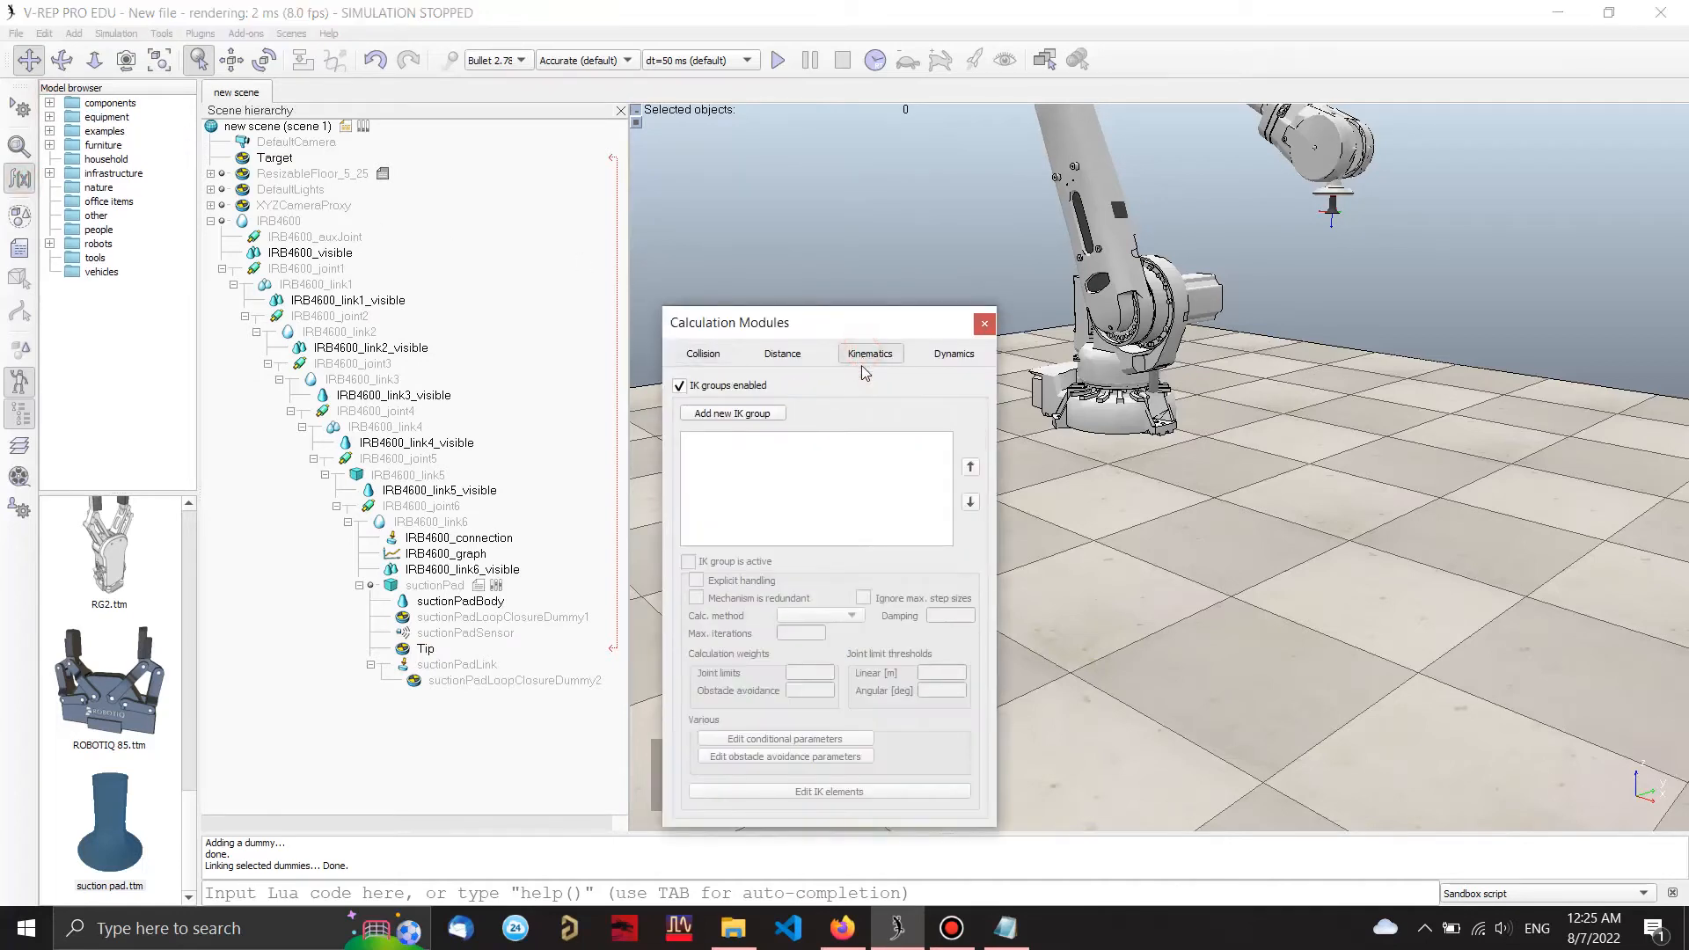
left_click(734, 413)
left_click(757, 439)
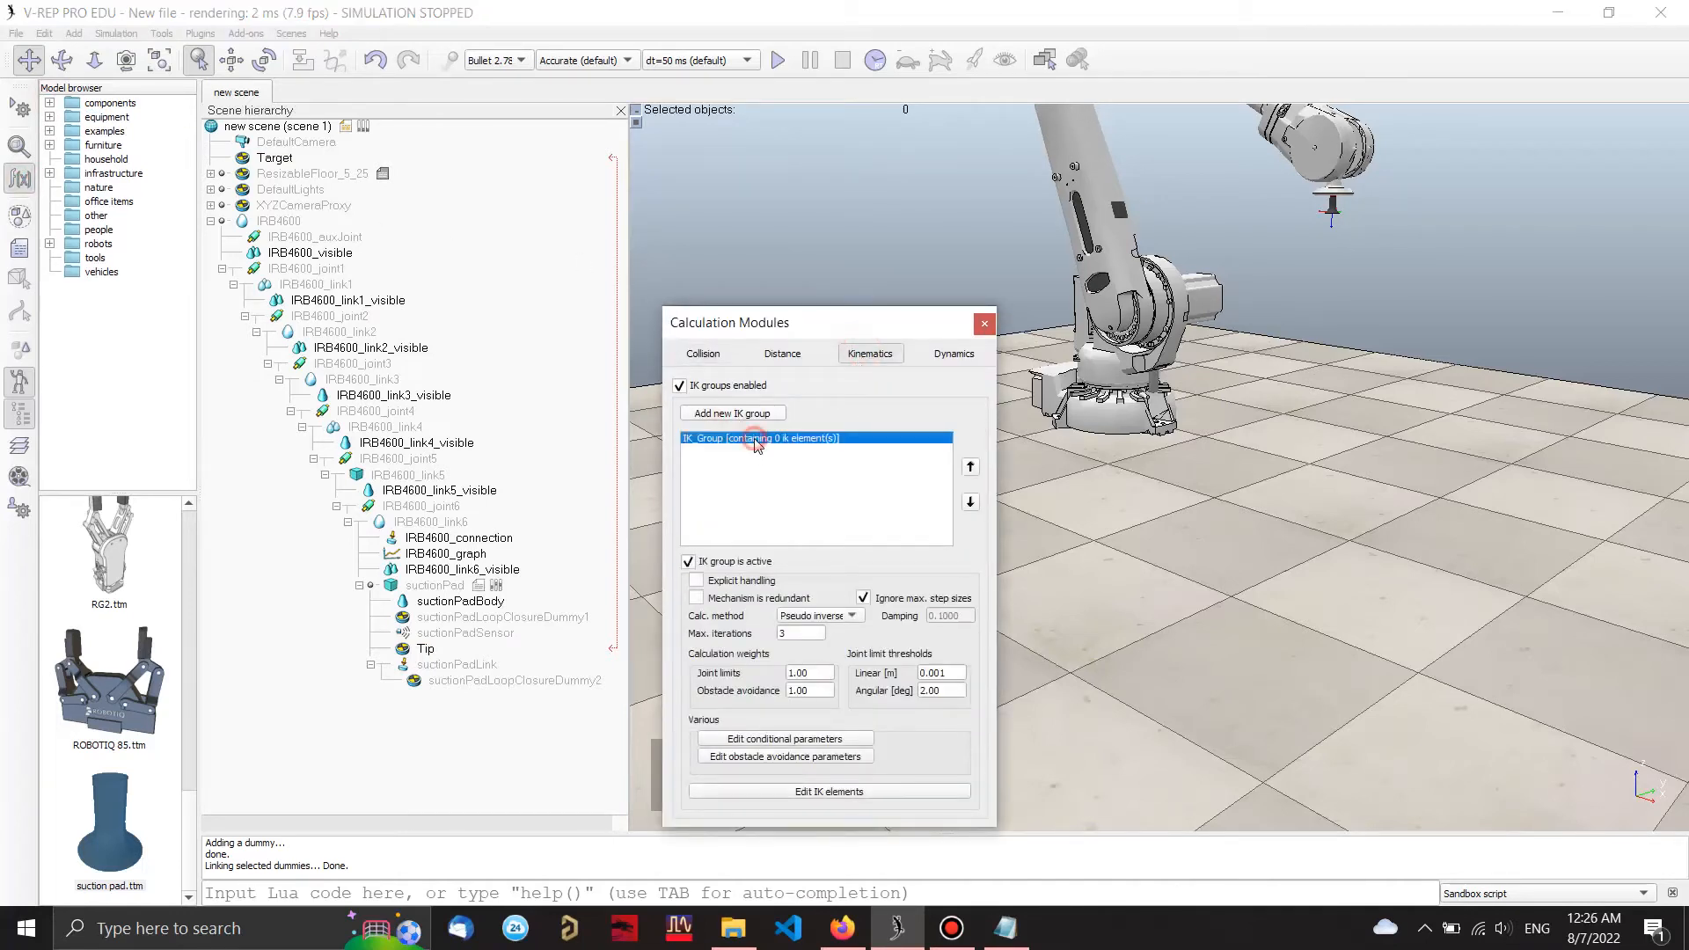
left_click(800, 792)
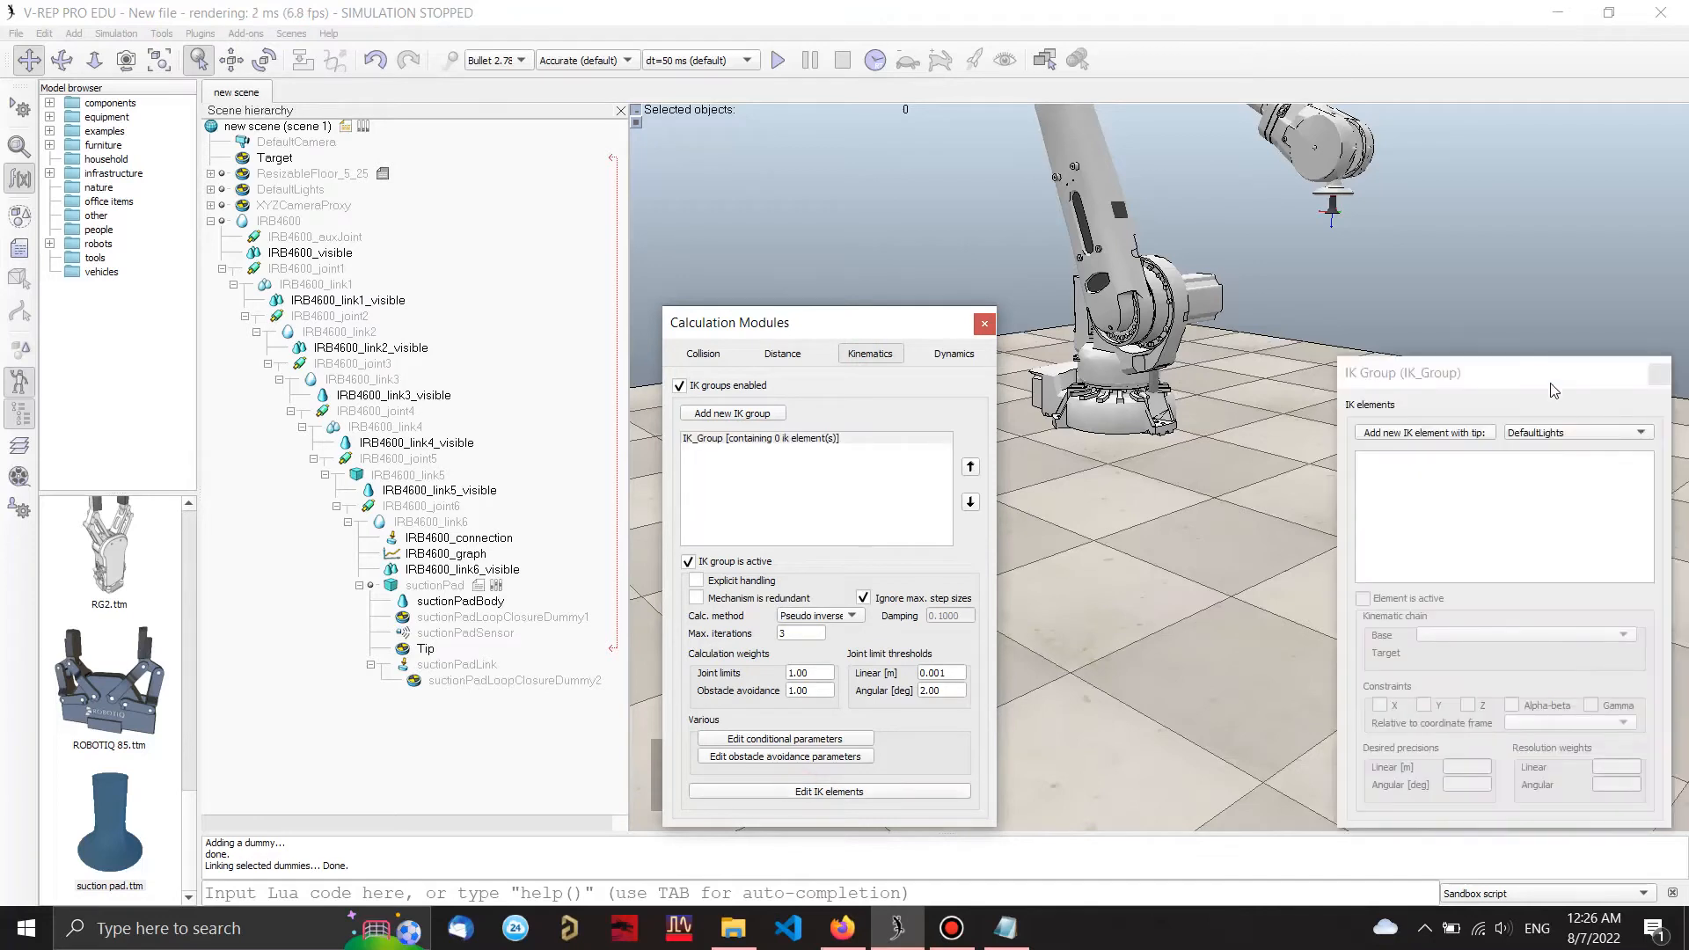
Step: Add an IK element with Tip as its tip, enable the Alpha-beta and Gamma constraints, and close the kinematics dialogs
left_click(1553, 433)
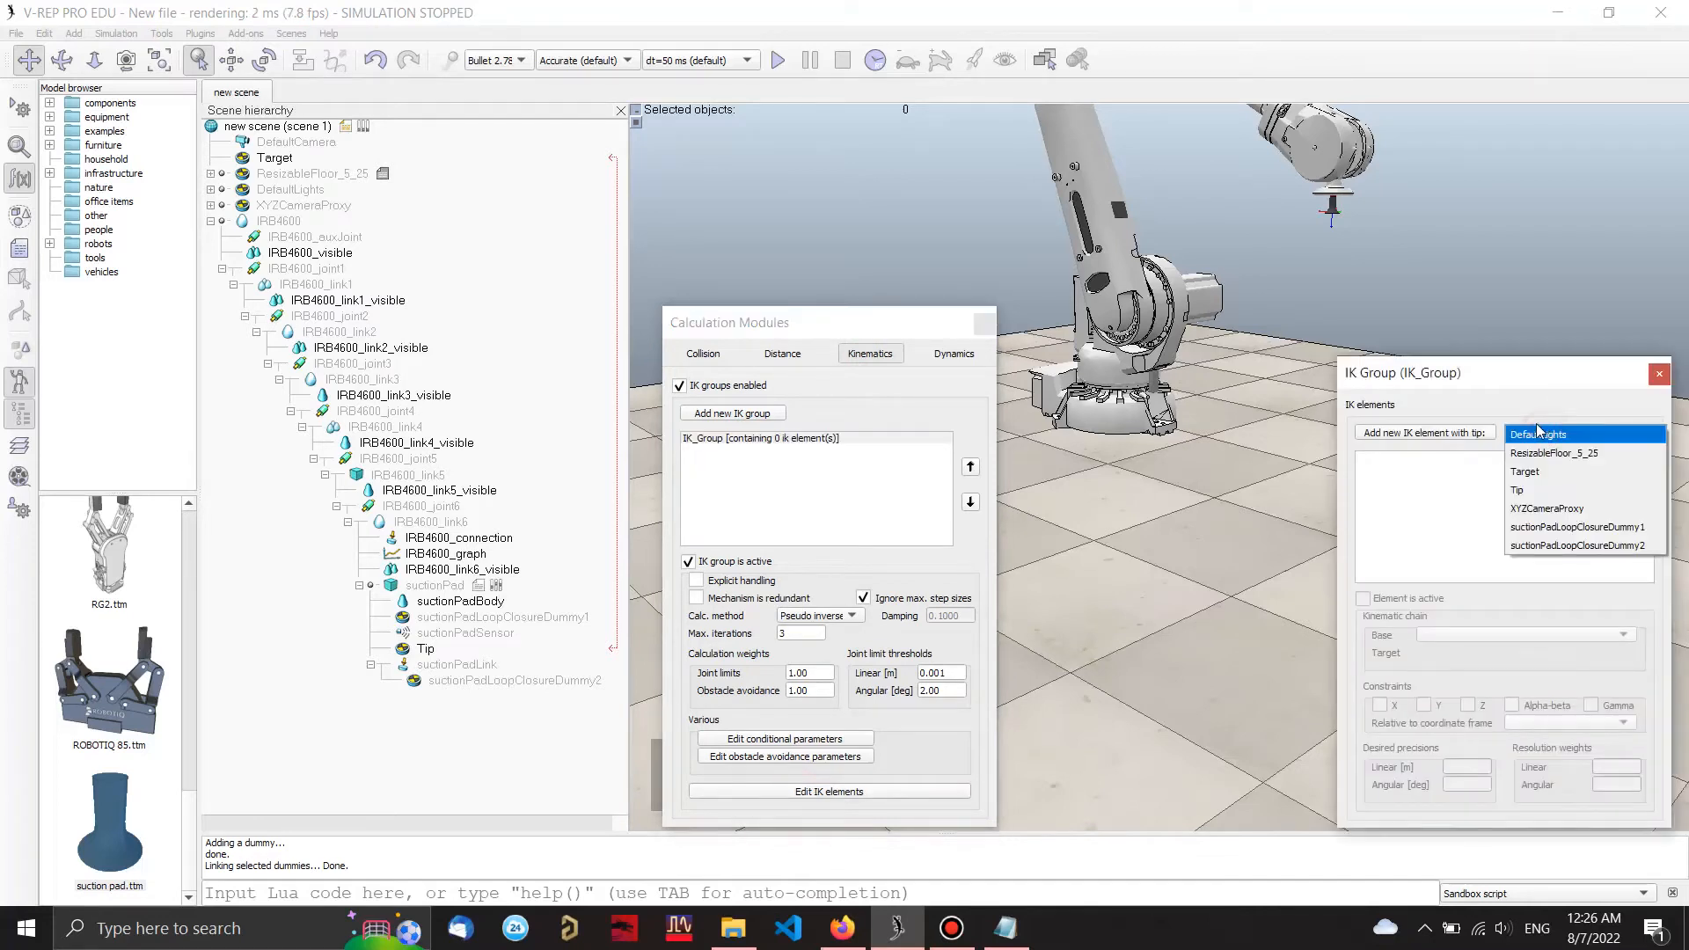
left_click(1532, 491)
left_click(1456, 433)
left_click(1512, 706)
left_click(1591, 706)
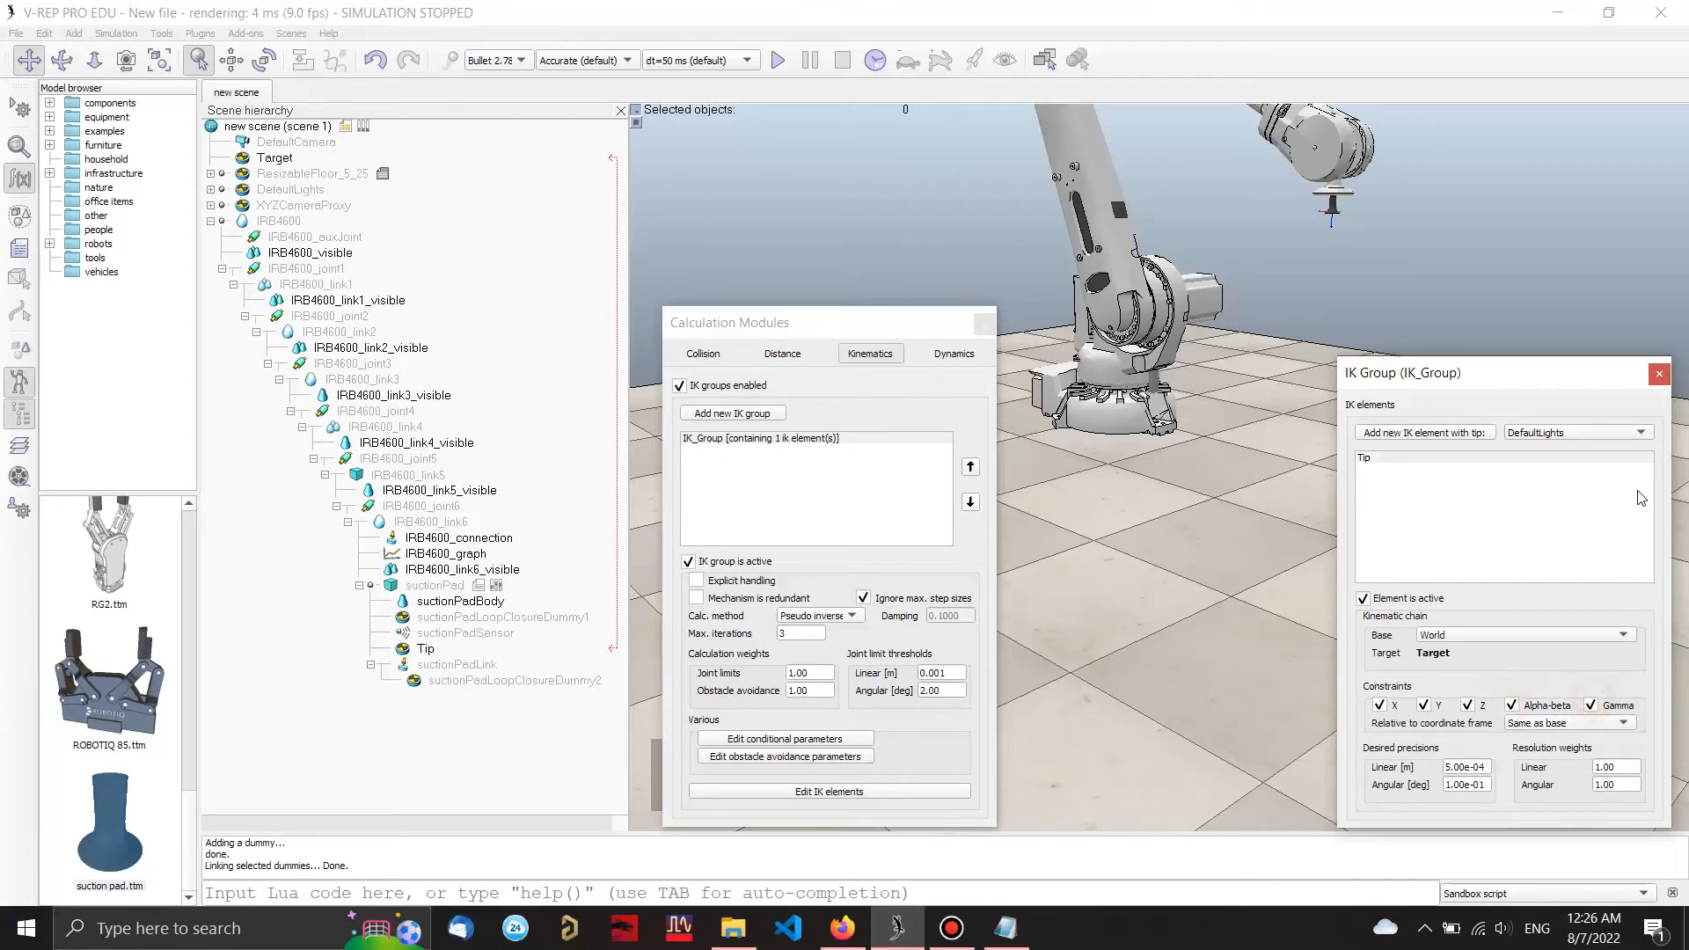
left_click(1660, 374)
left_click(985, 324)
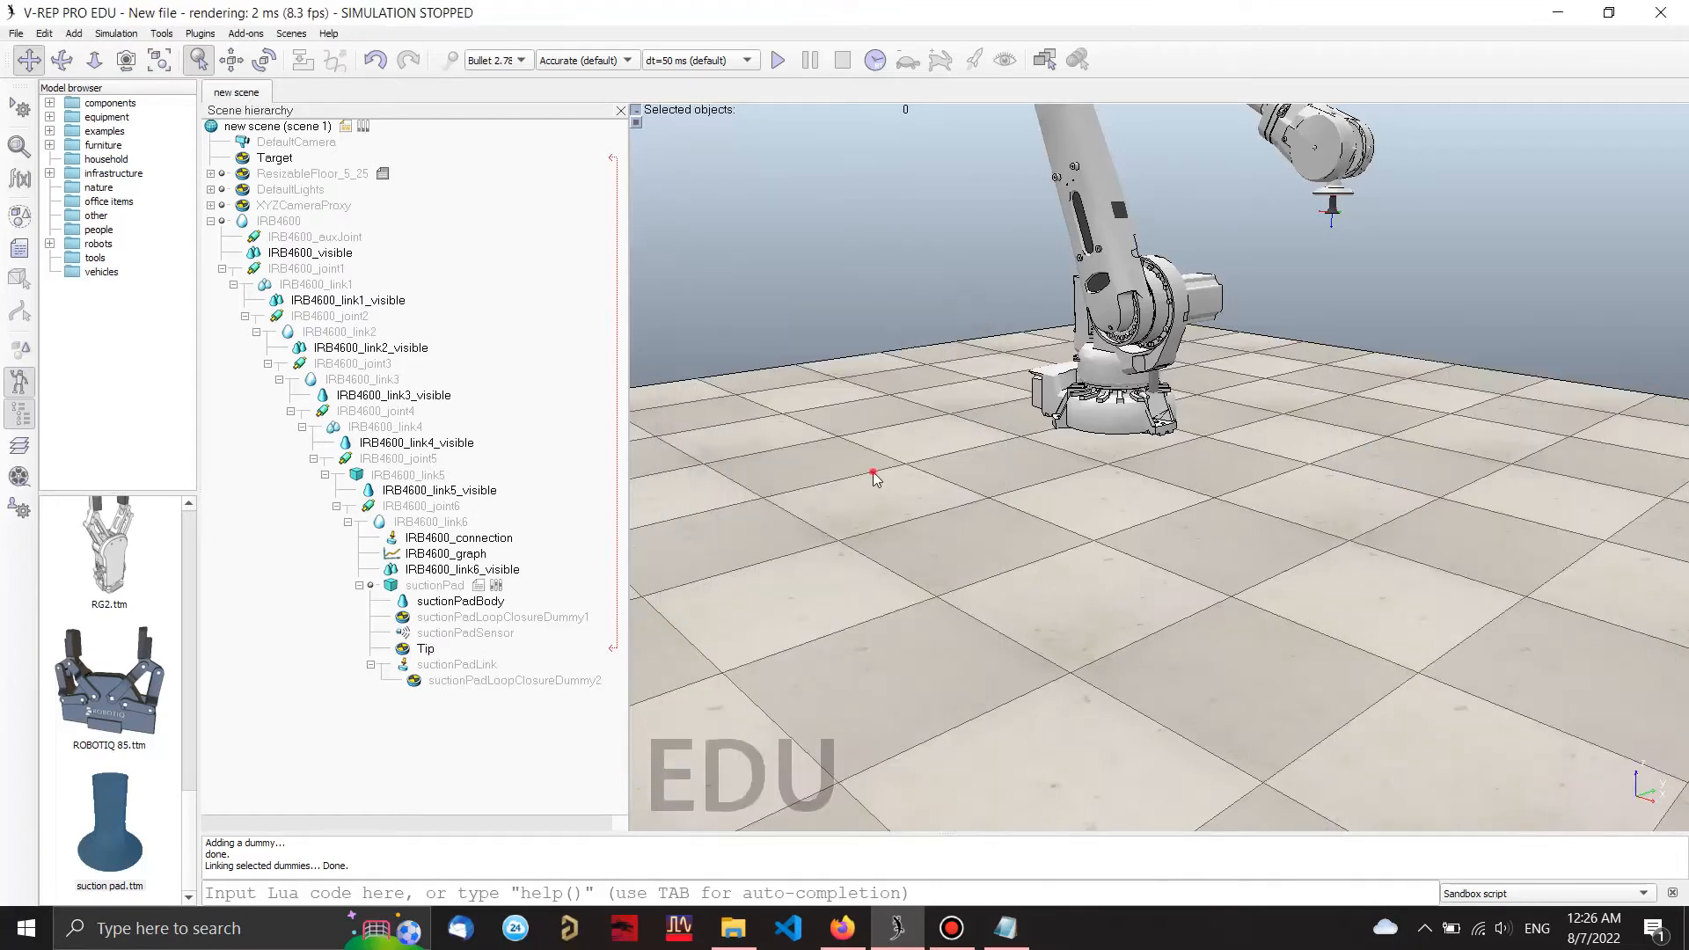
Step: Add a new dummy to the scene and rename it Script
right_click(828, 352)
left_click(885, 412)
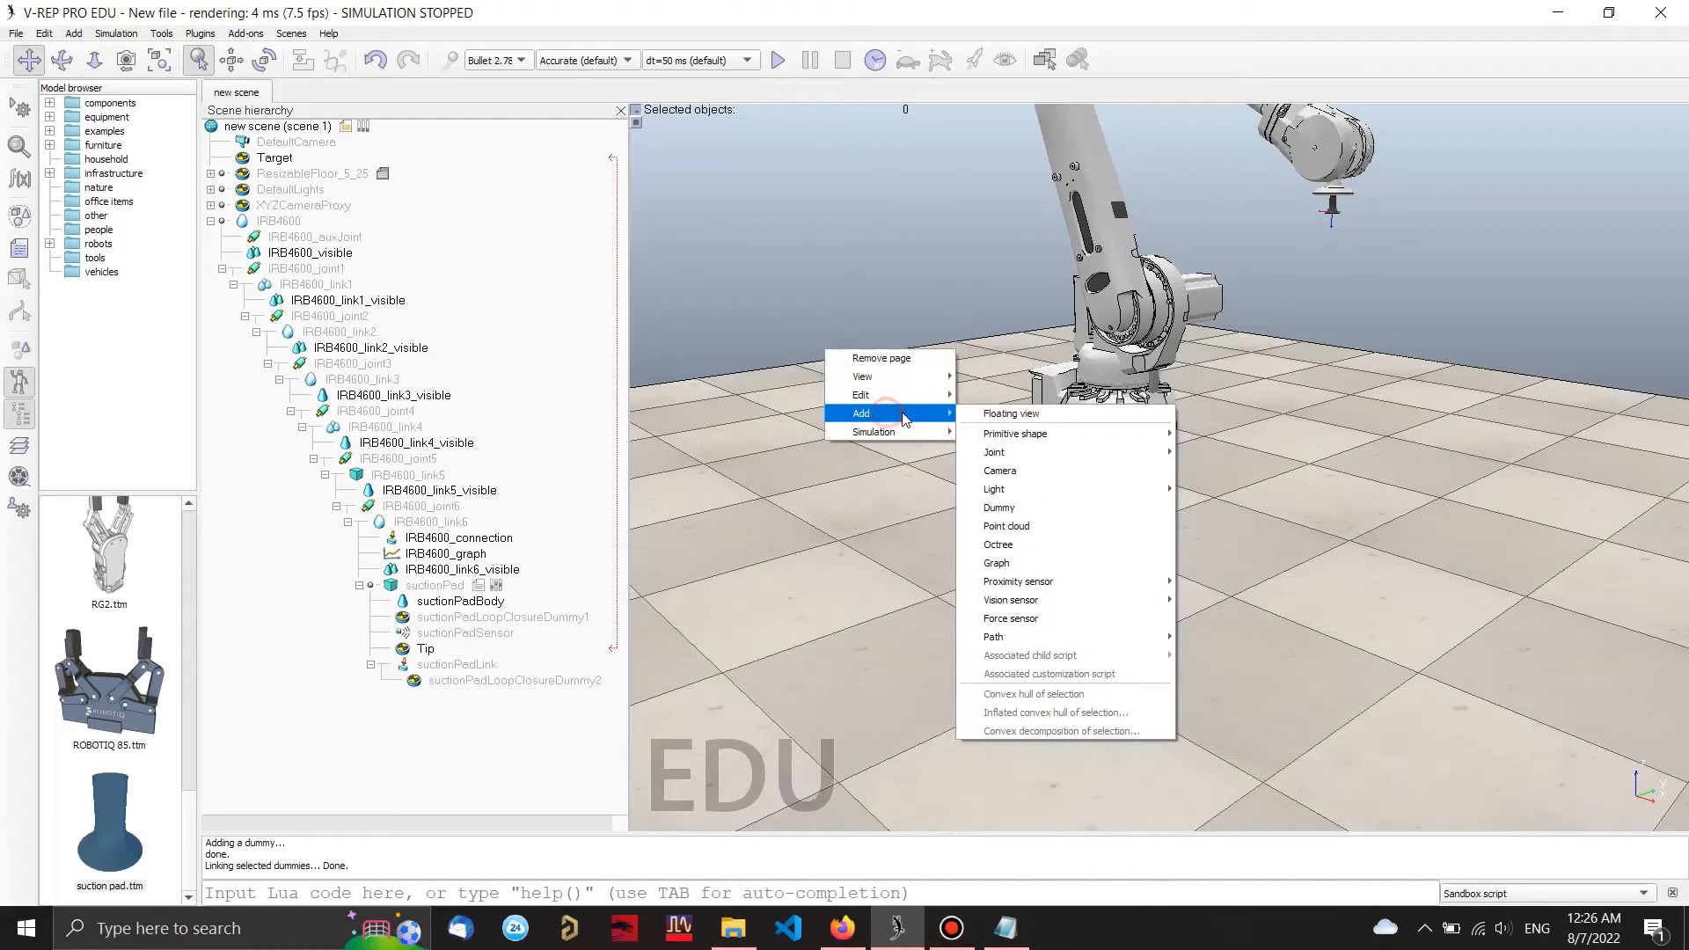
left_click(1012, 508)
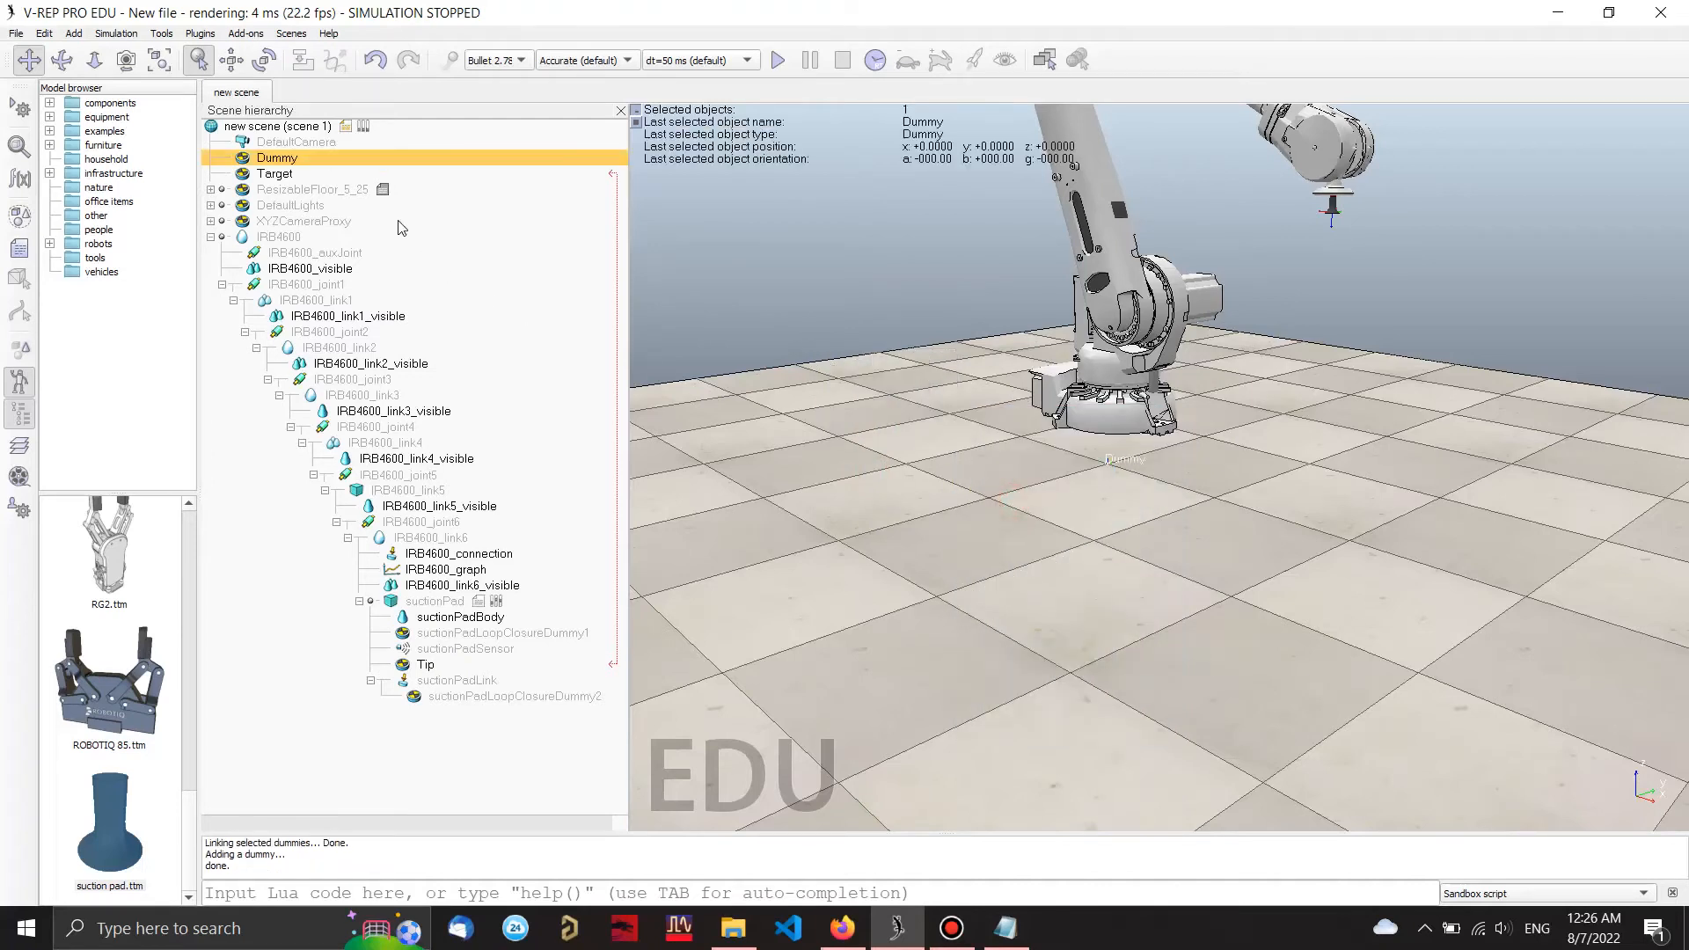
double_click(290, 158)
key("BackSpace")
key("BackSpace")
key("BackSpace")
key("BackSpace")
key("BackSpace")
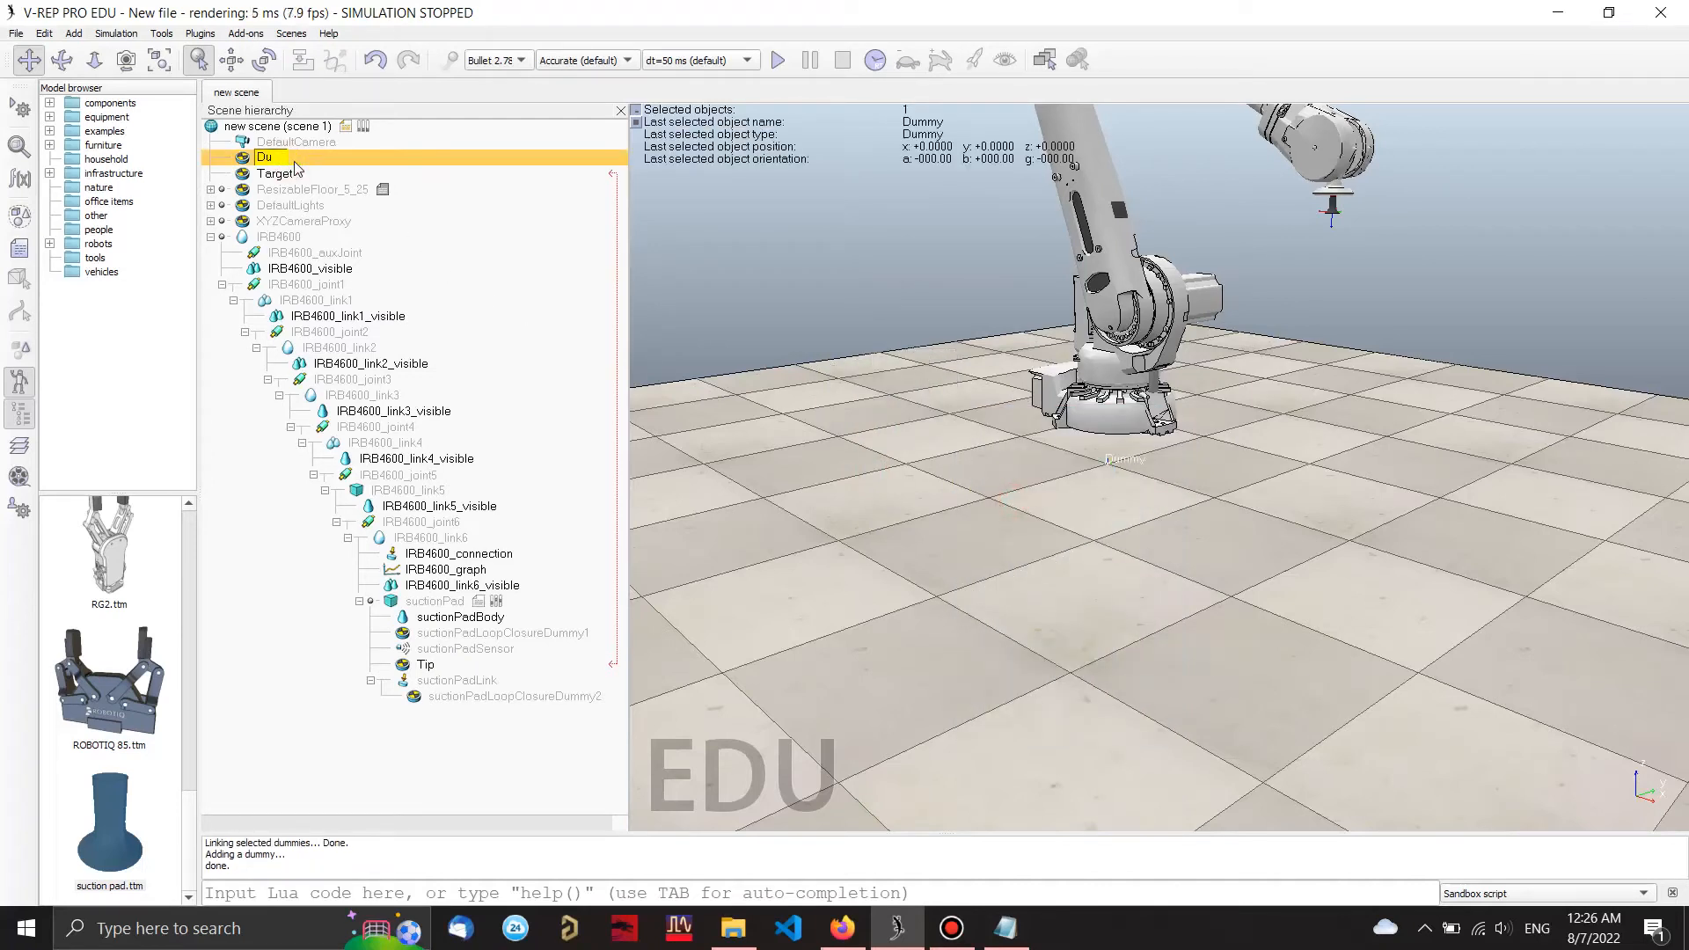
type("Script")
key("Return")
Step: Attach a threaded child script to the Script dummy
right_click(295, 166)
mouse_move(391, 261)
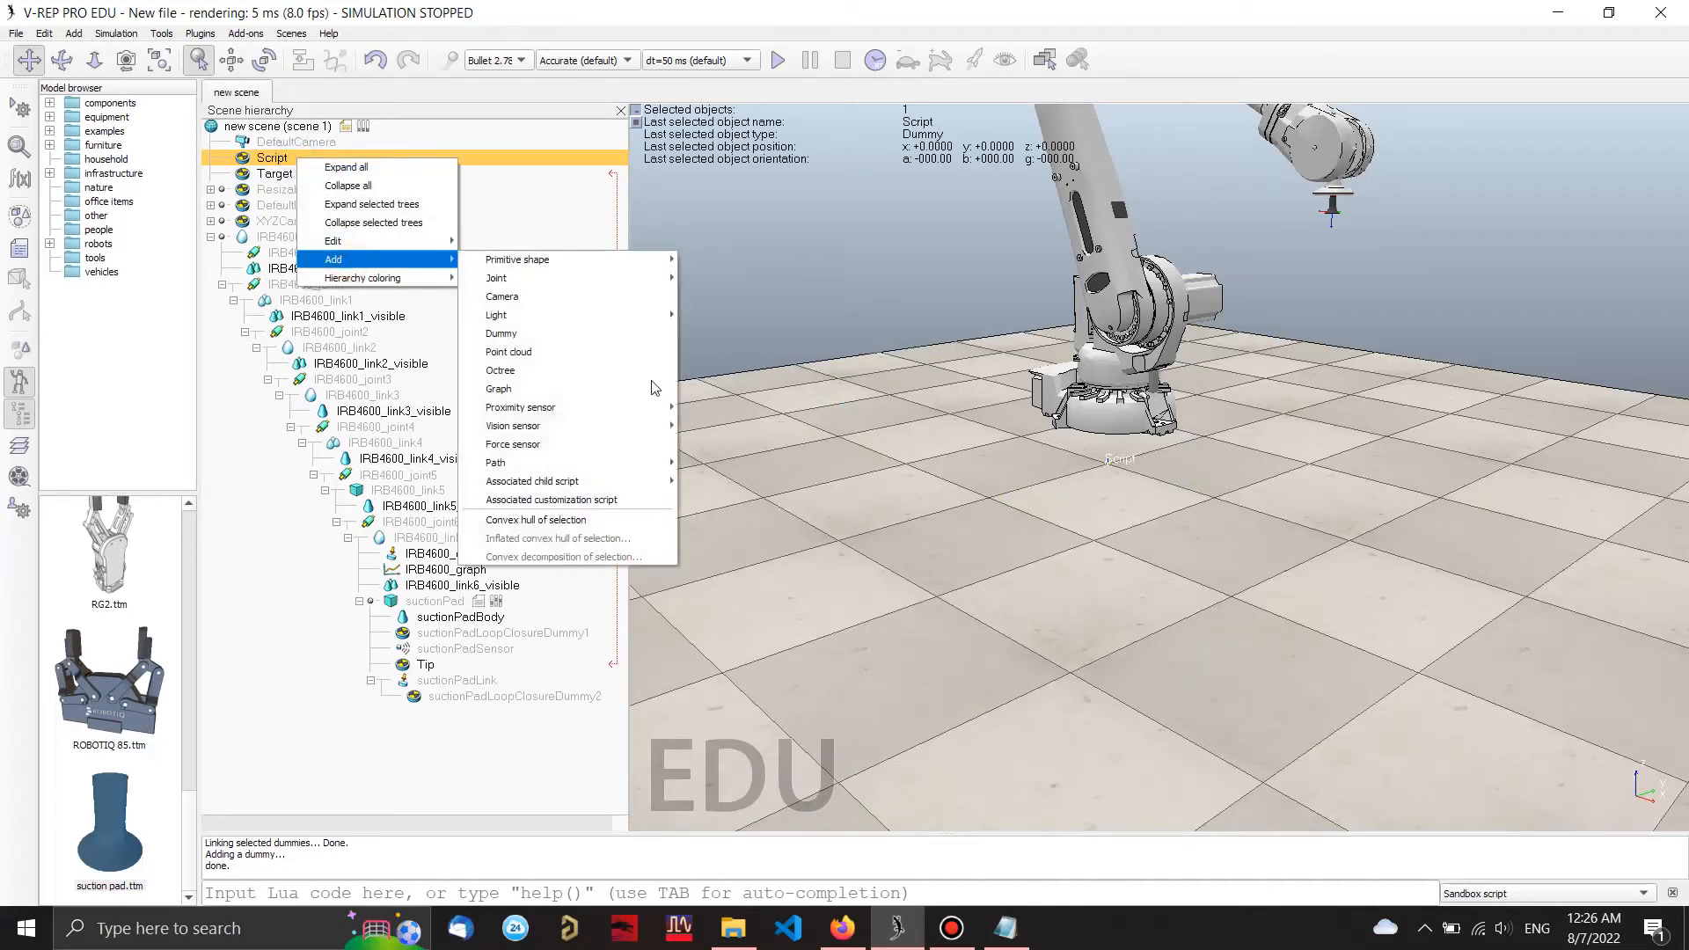
mouse_move(632, 482)
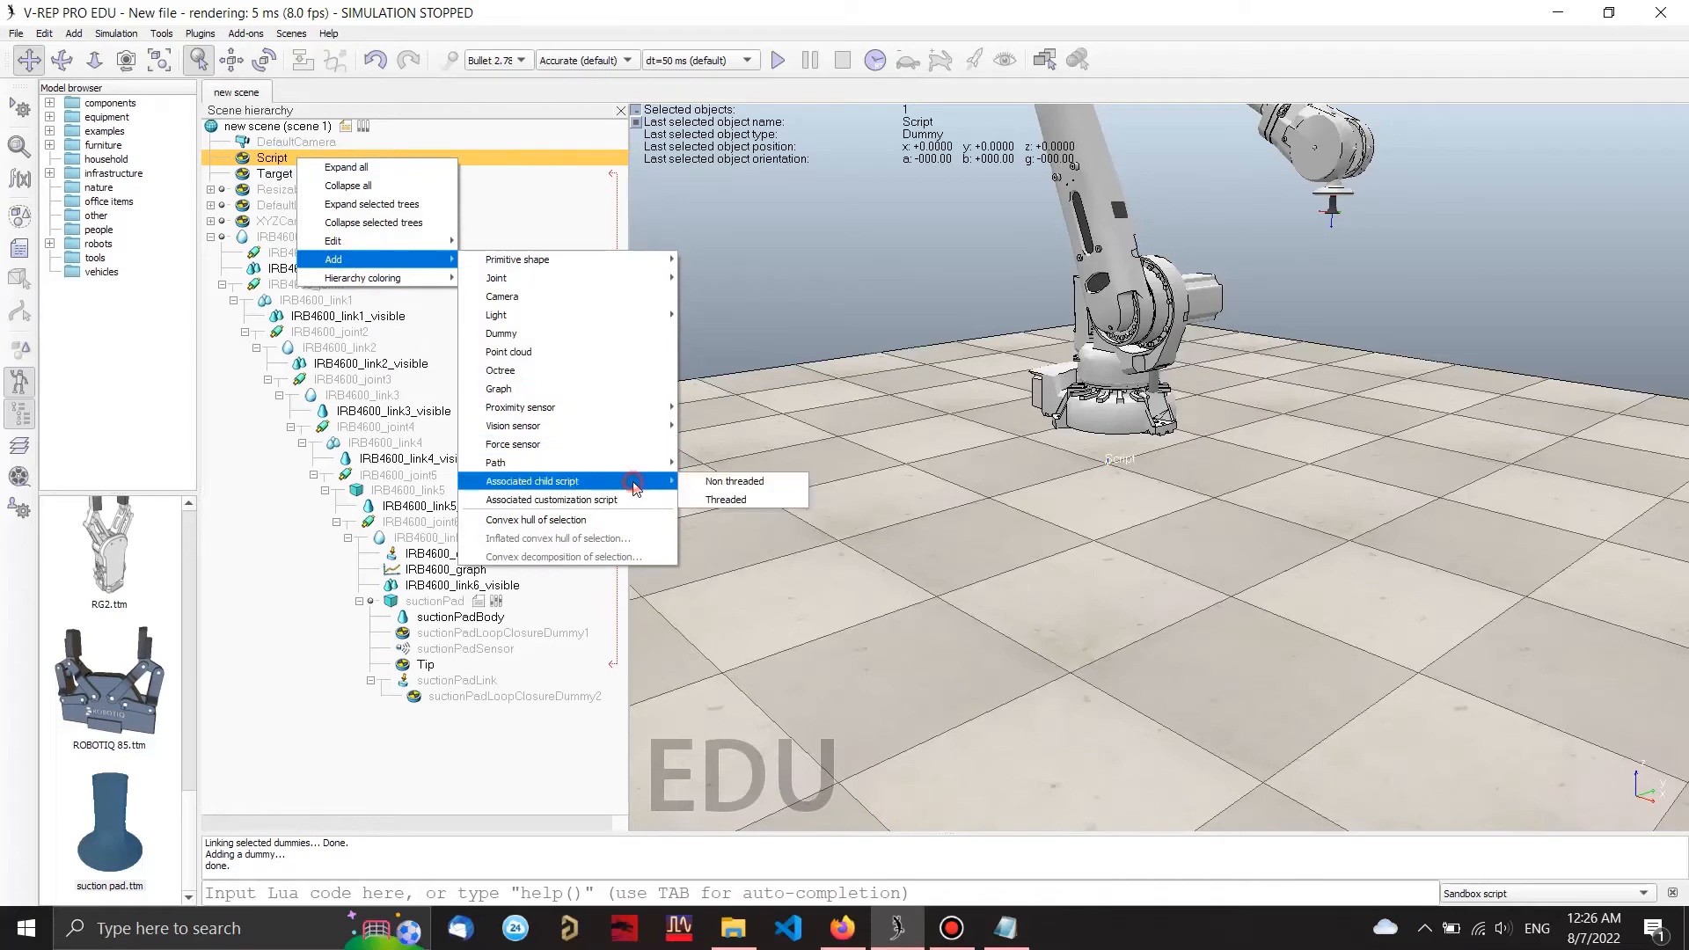
left_click(717, 499)
Step: Open the Script dummy's threaded child script in a maximized editor and delete all its default code
double_click(300, 161)
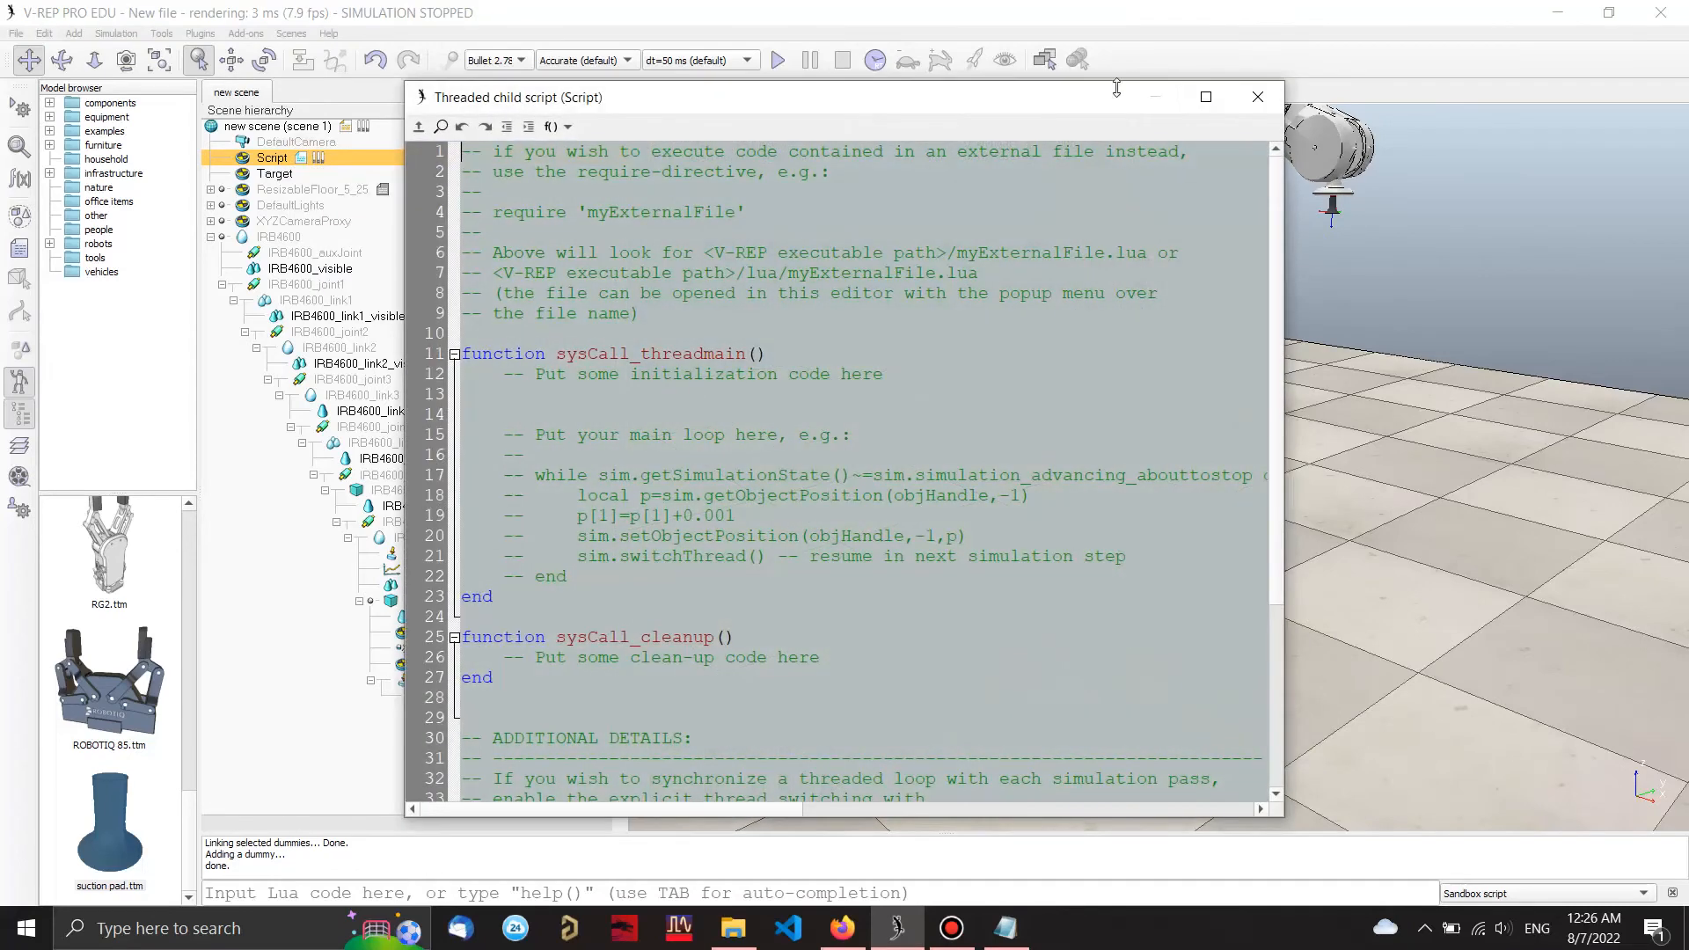
double_click(1206, 88)
left_click(842, 320)
key("ctrl+a")
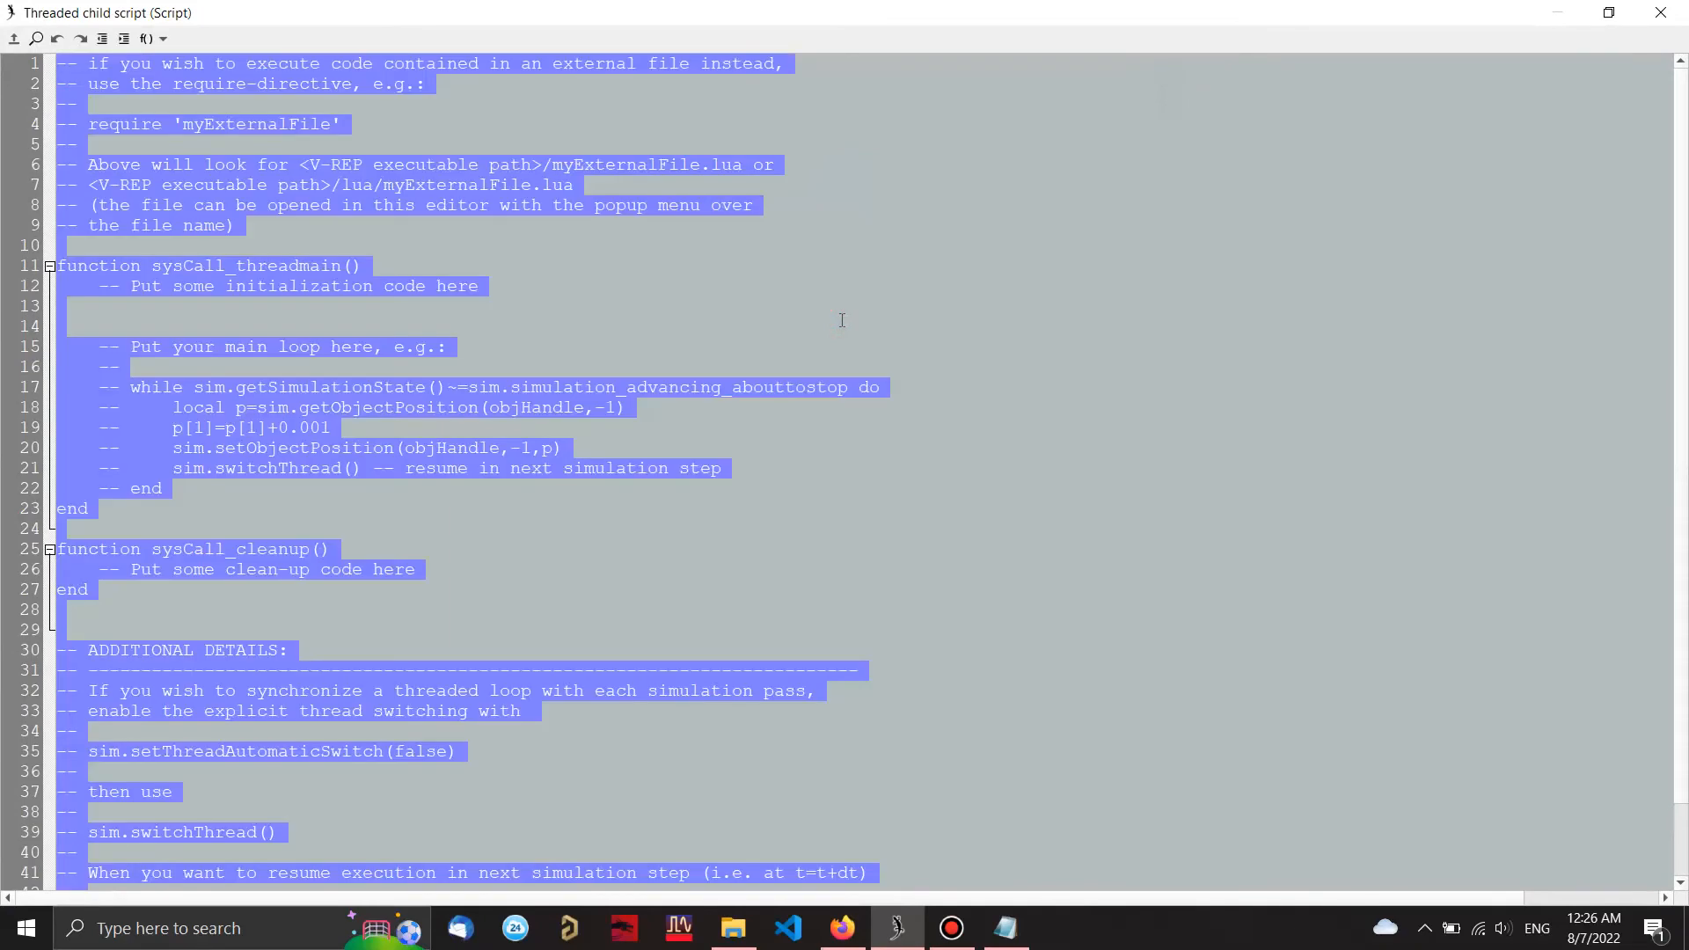
key("Delete")
Step: Copy the entire MoveArm code from the untitled Notepad file and paste it into V-REP's empty threaded child script
left_click(1006, 929)
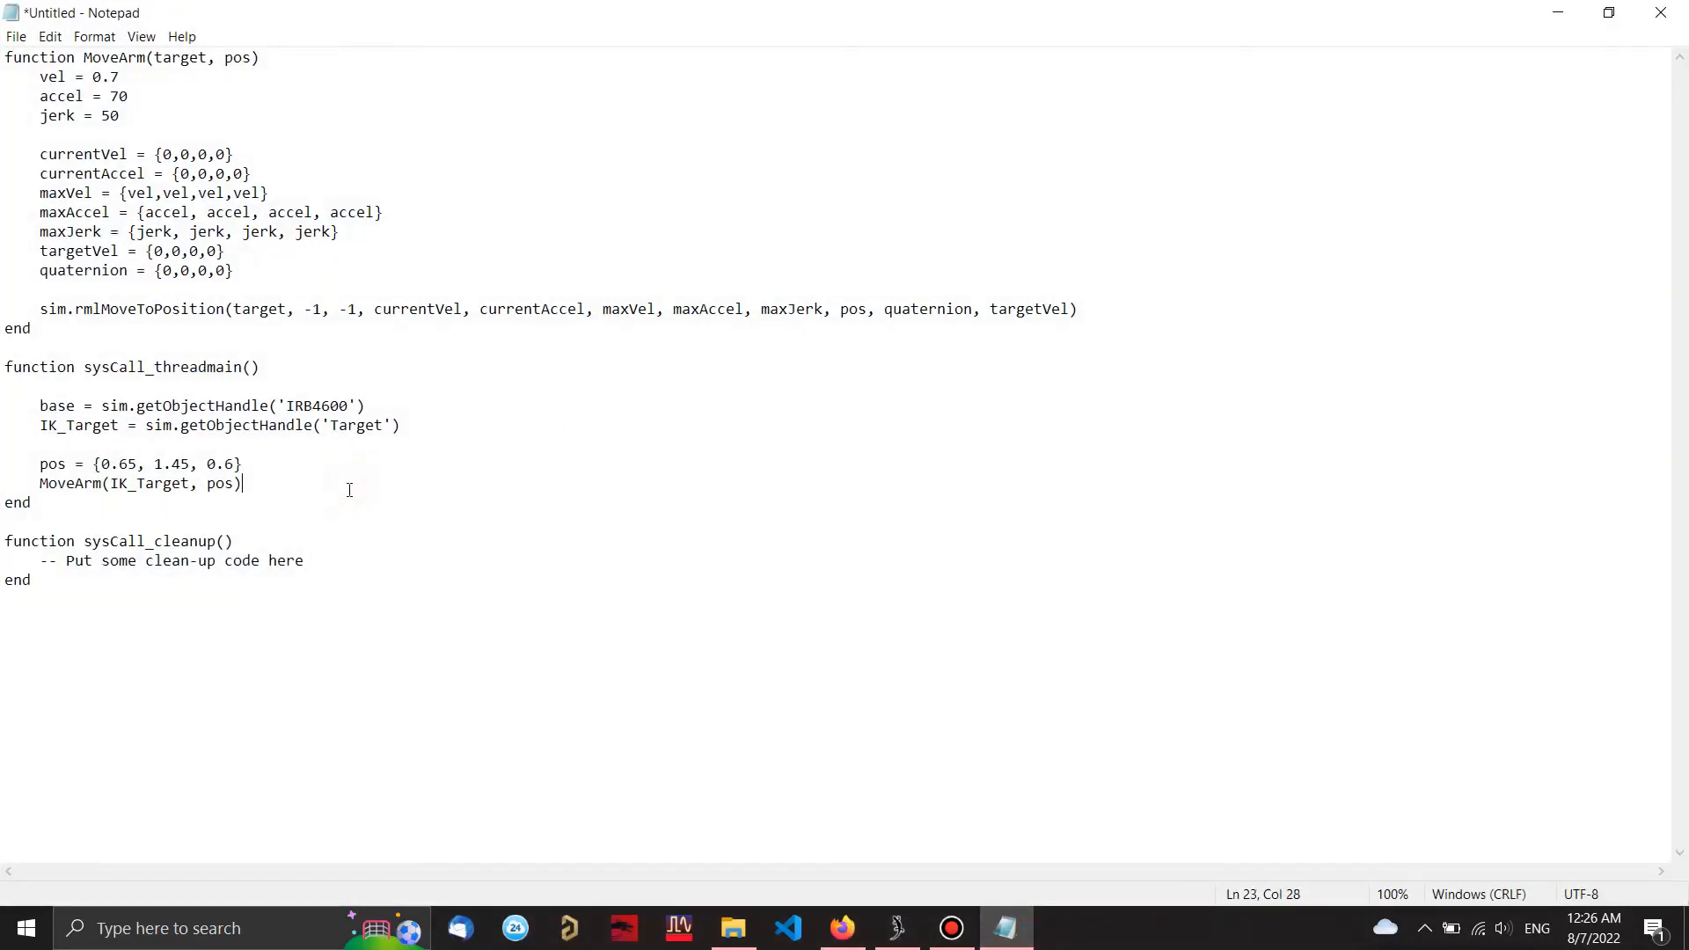
key("ctrl+a")
right_click(153, 230)
left_click(199, 288)
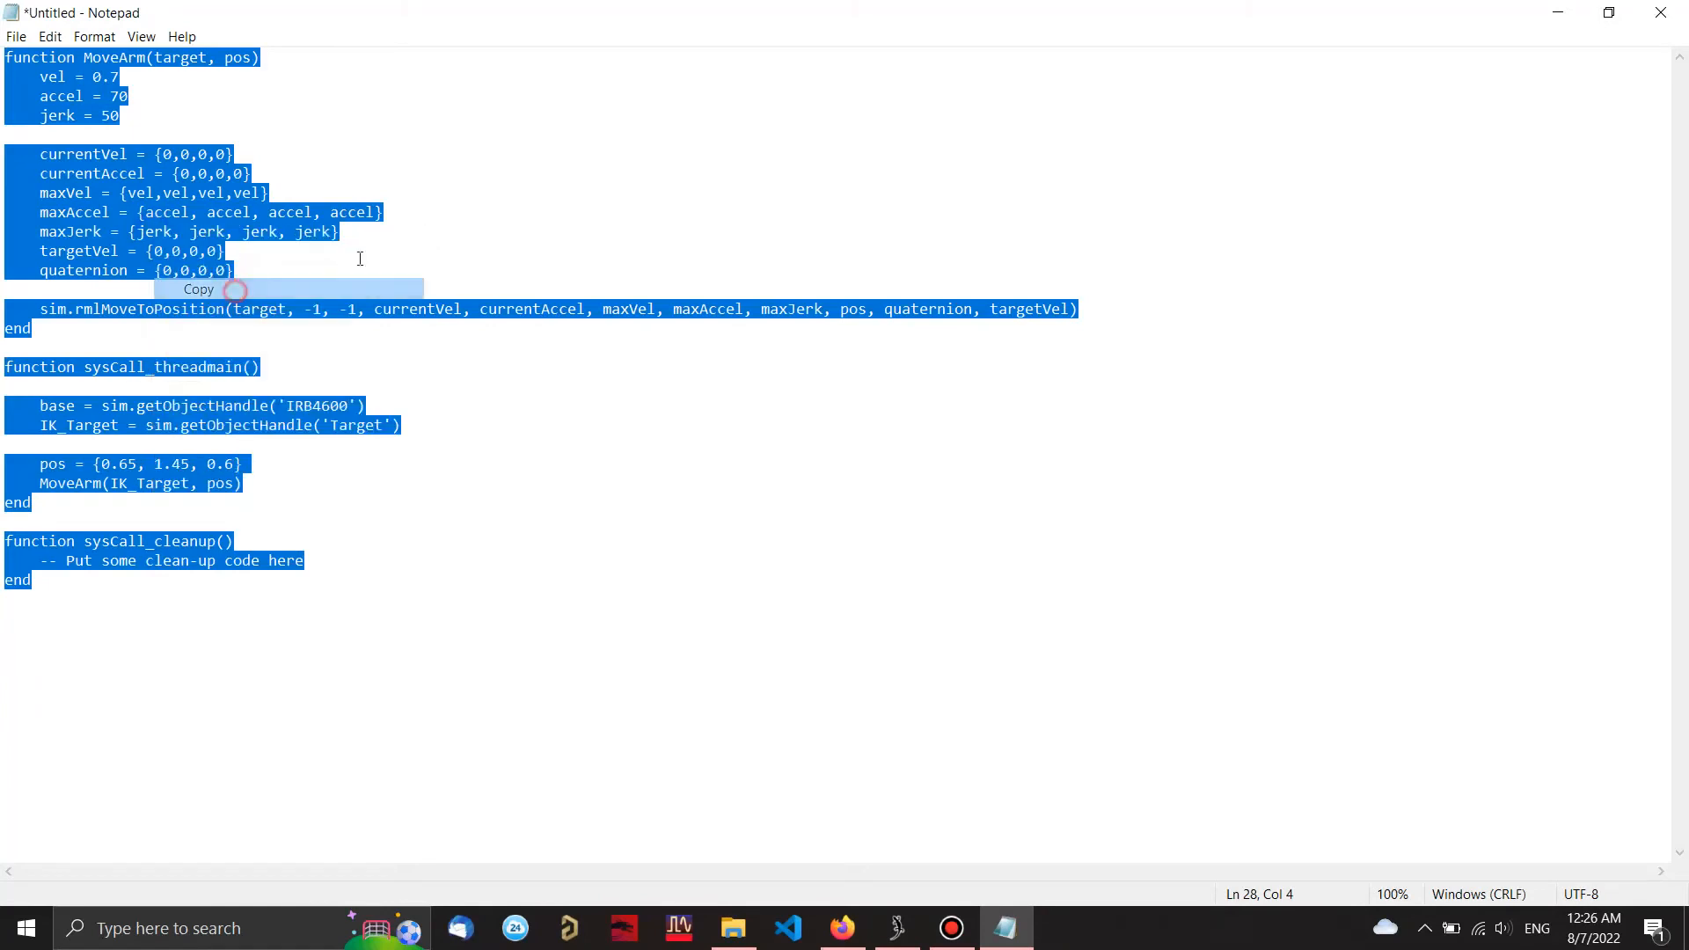
left_click(1559, 12)
key("ctrl+v")
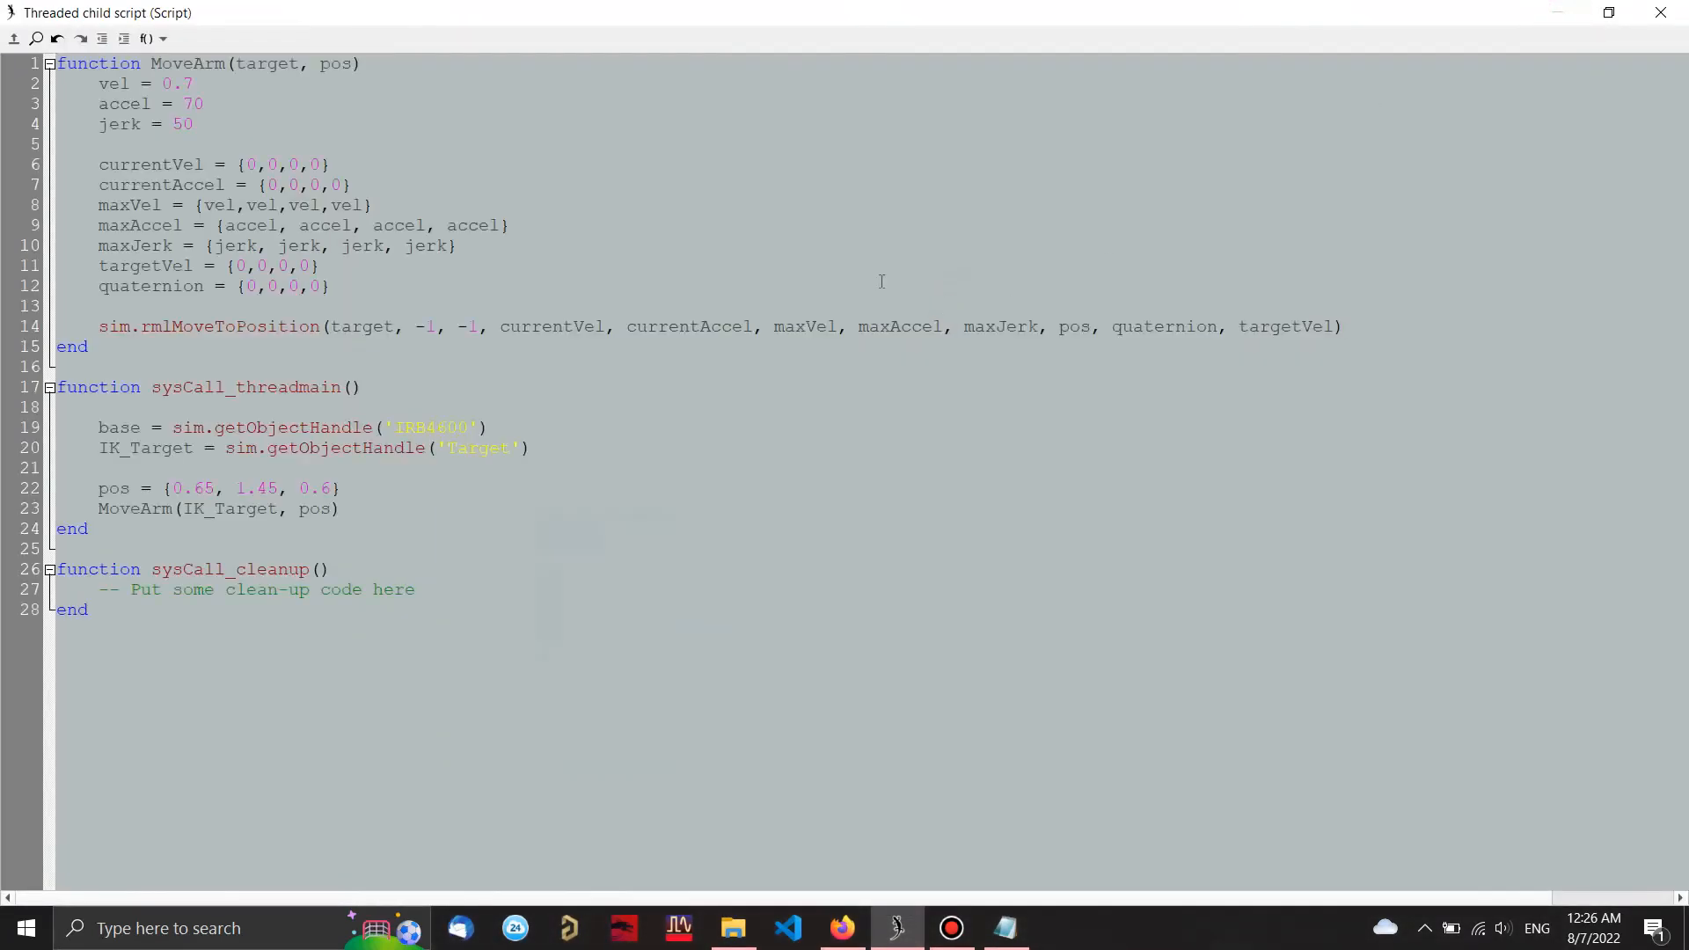
Step: Insert the comment "--Function for moving robot arm to a given location" on a new line above the MoveArm function
left_click(63, 72)
key("Return")
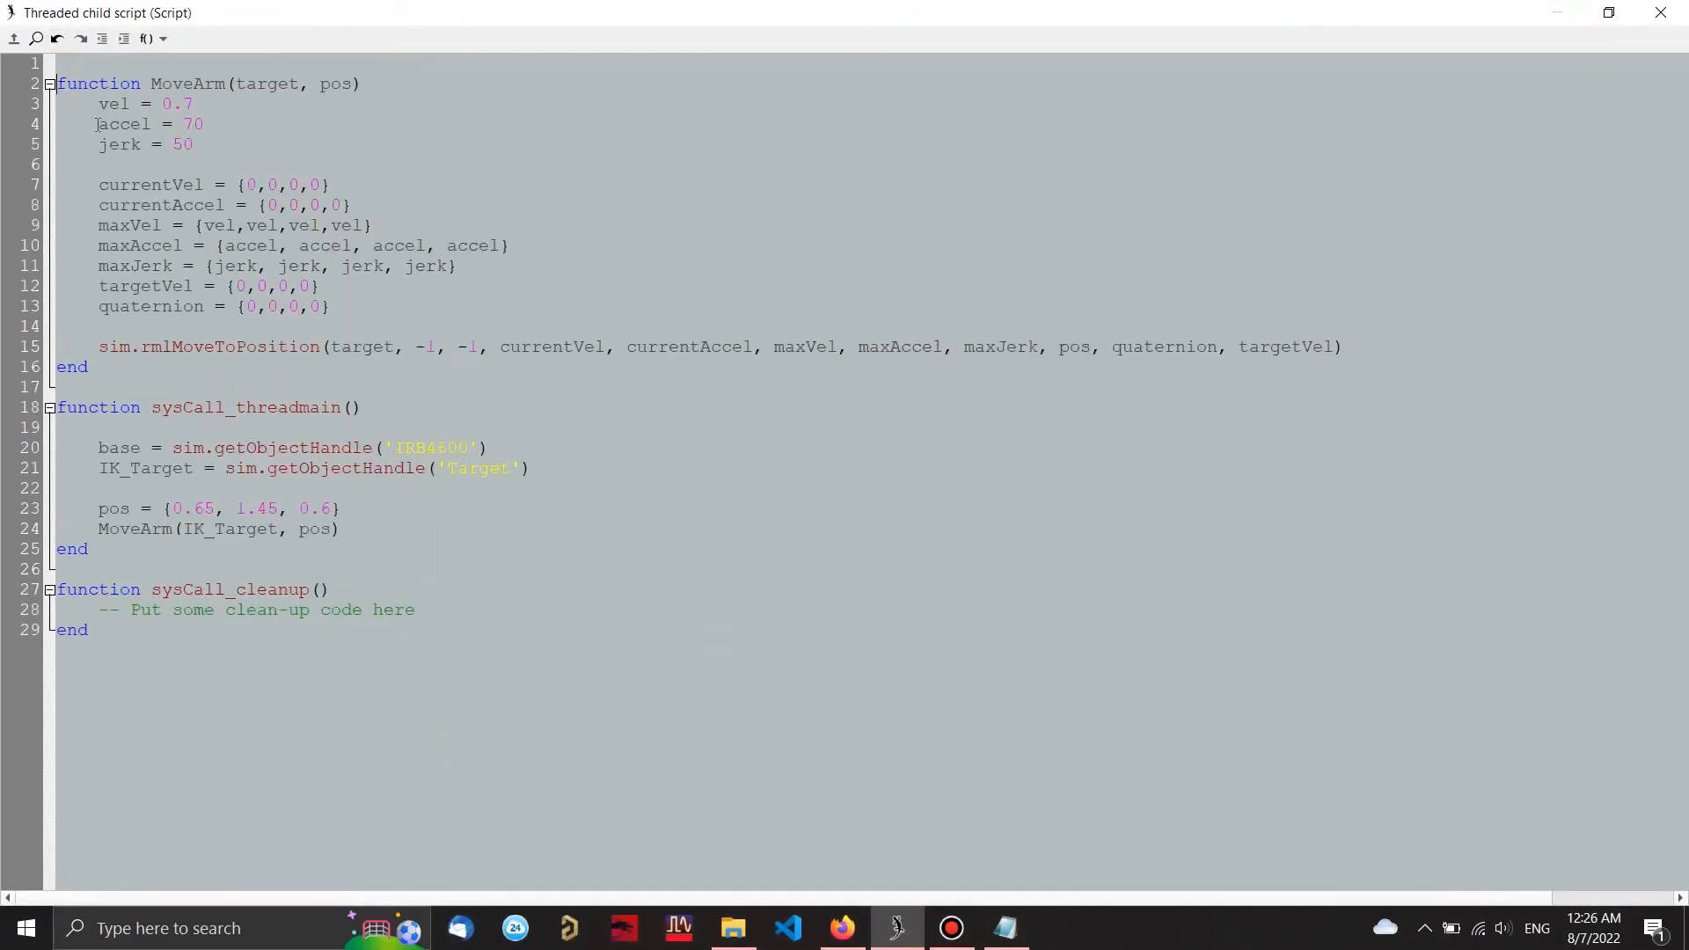
type("--Function for moving robot arm to a give")
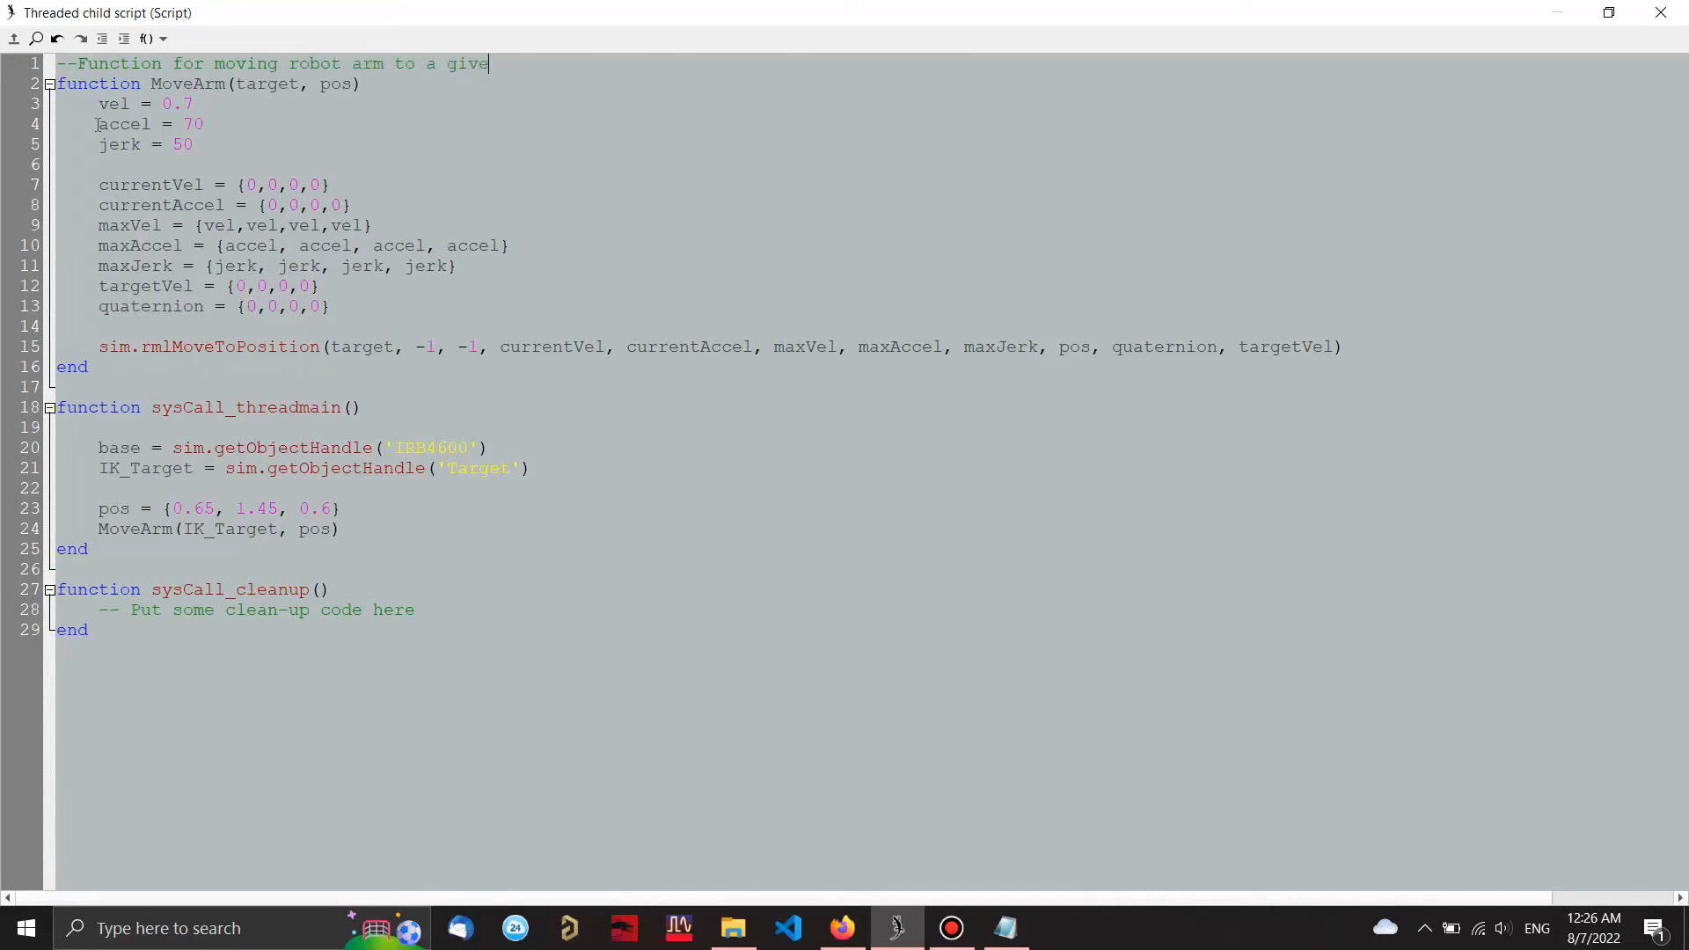
type("n location")
Step: Add the comment "-- Put experimental values for above three parameters" on the blank line below the jerk setting
left_click(113, 164)
type("-- Put experimental values fo")
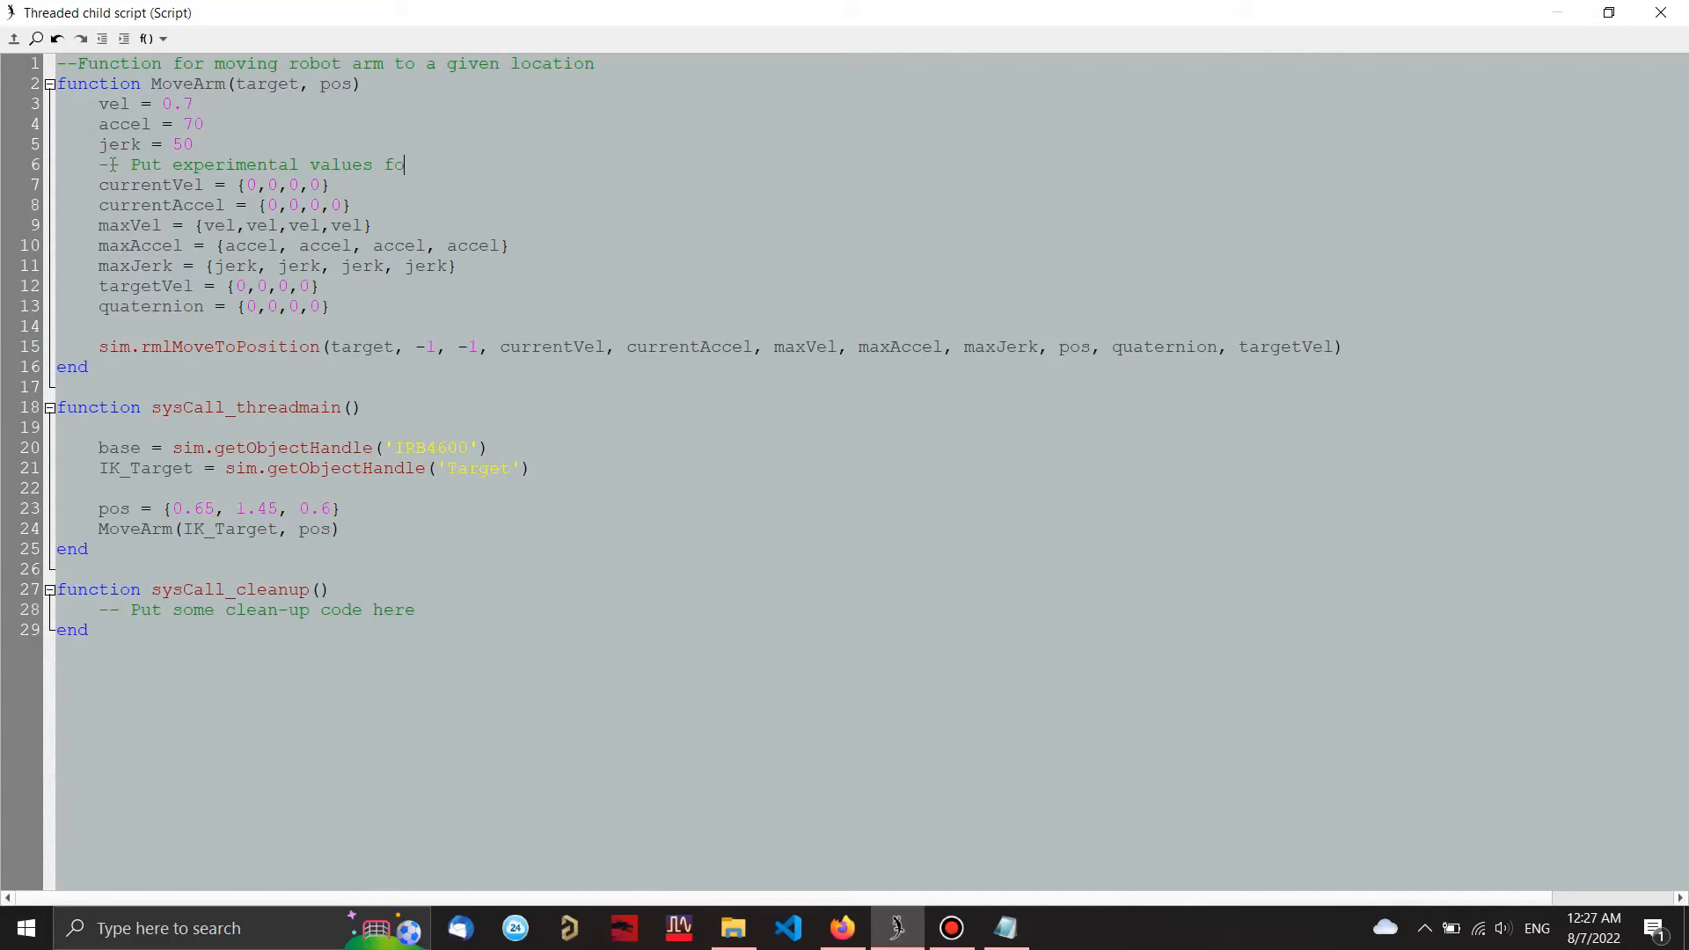
type("r above three parameters")
Step: Append "-- Put any location that the robot can reach in (x,y,z) coordinates" to the pos line and close the script editor
left_click(387, 516)
type("-- Put any loca")
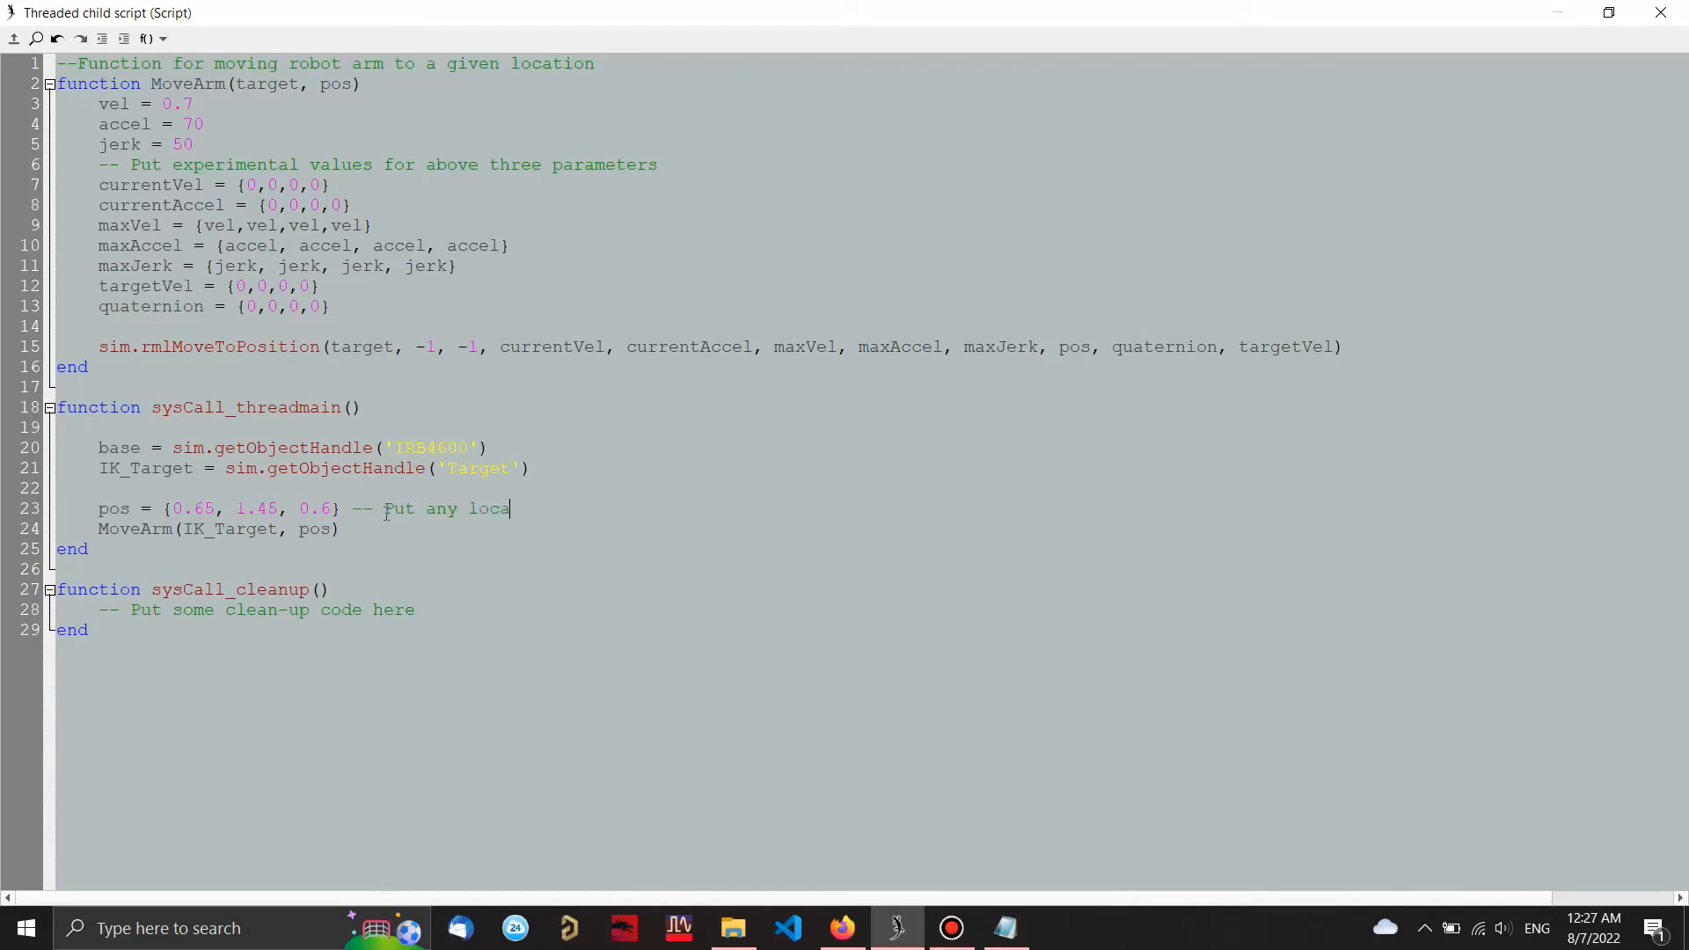
type("tion that the robot can reach")
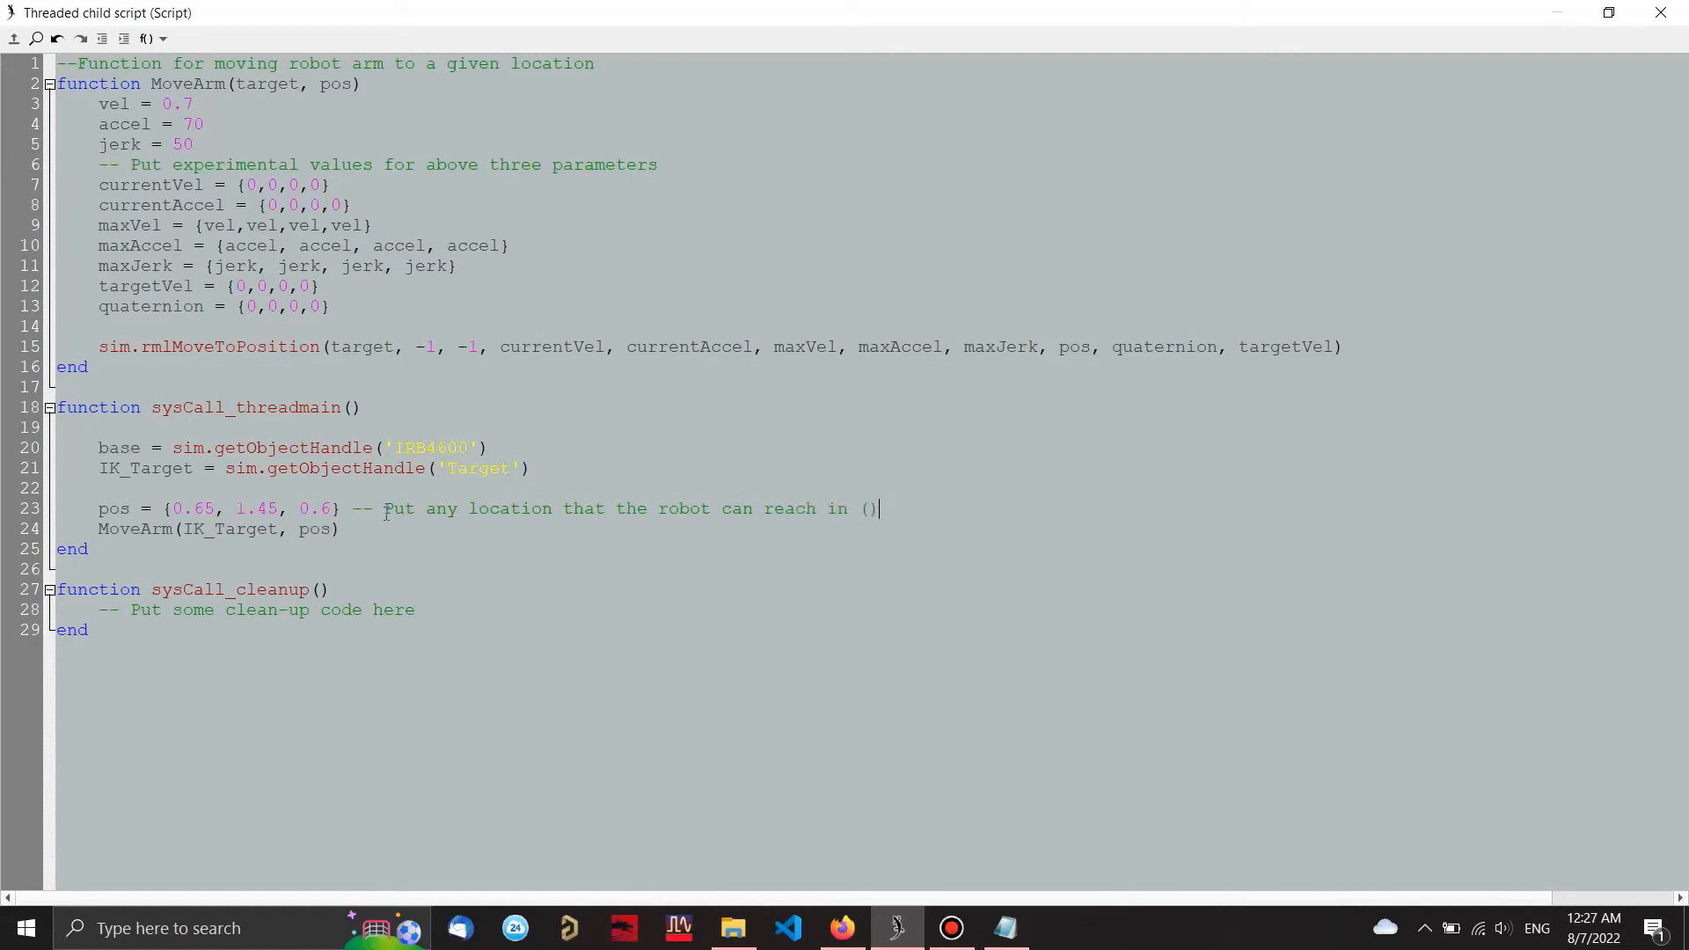
type(" in (x,y,z) coordinates")
left_click(365, 538)
left_click(1661, 12)
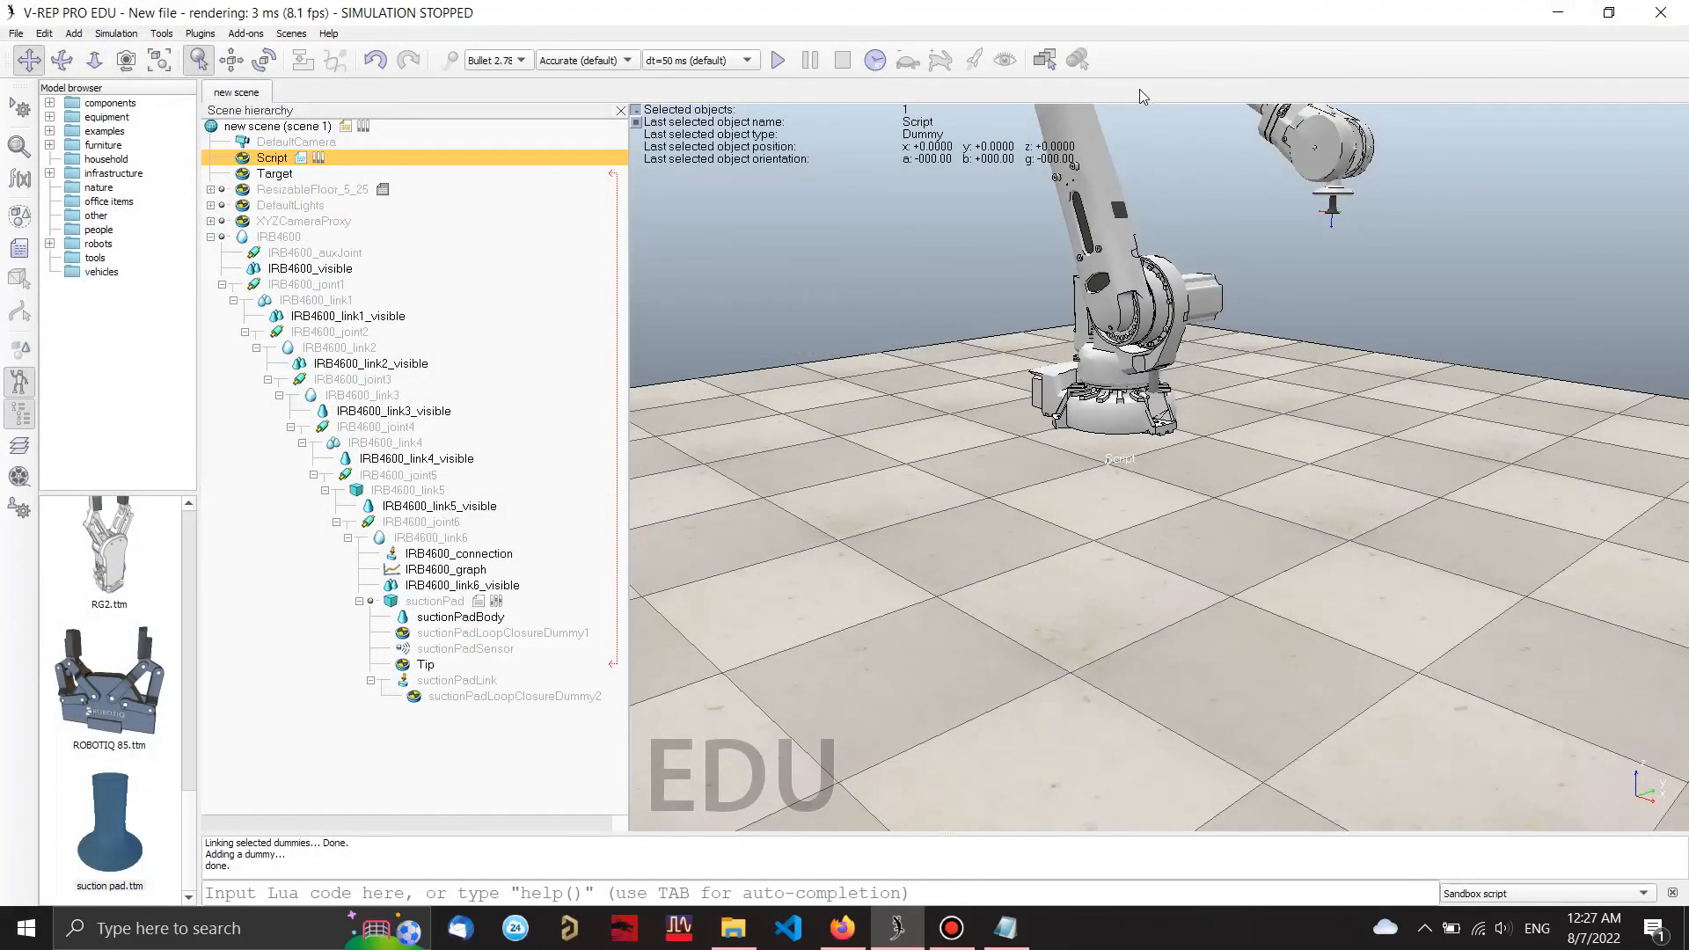
Step: Run, stop and rerun the simulation to watch the arm move to the scripted position
middle_click_drag(1243, 415, 1254, 486)
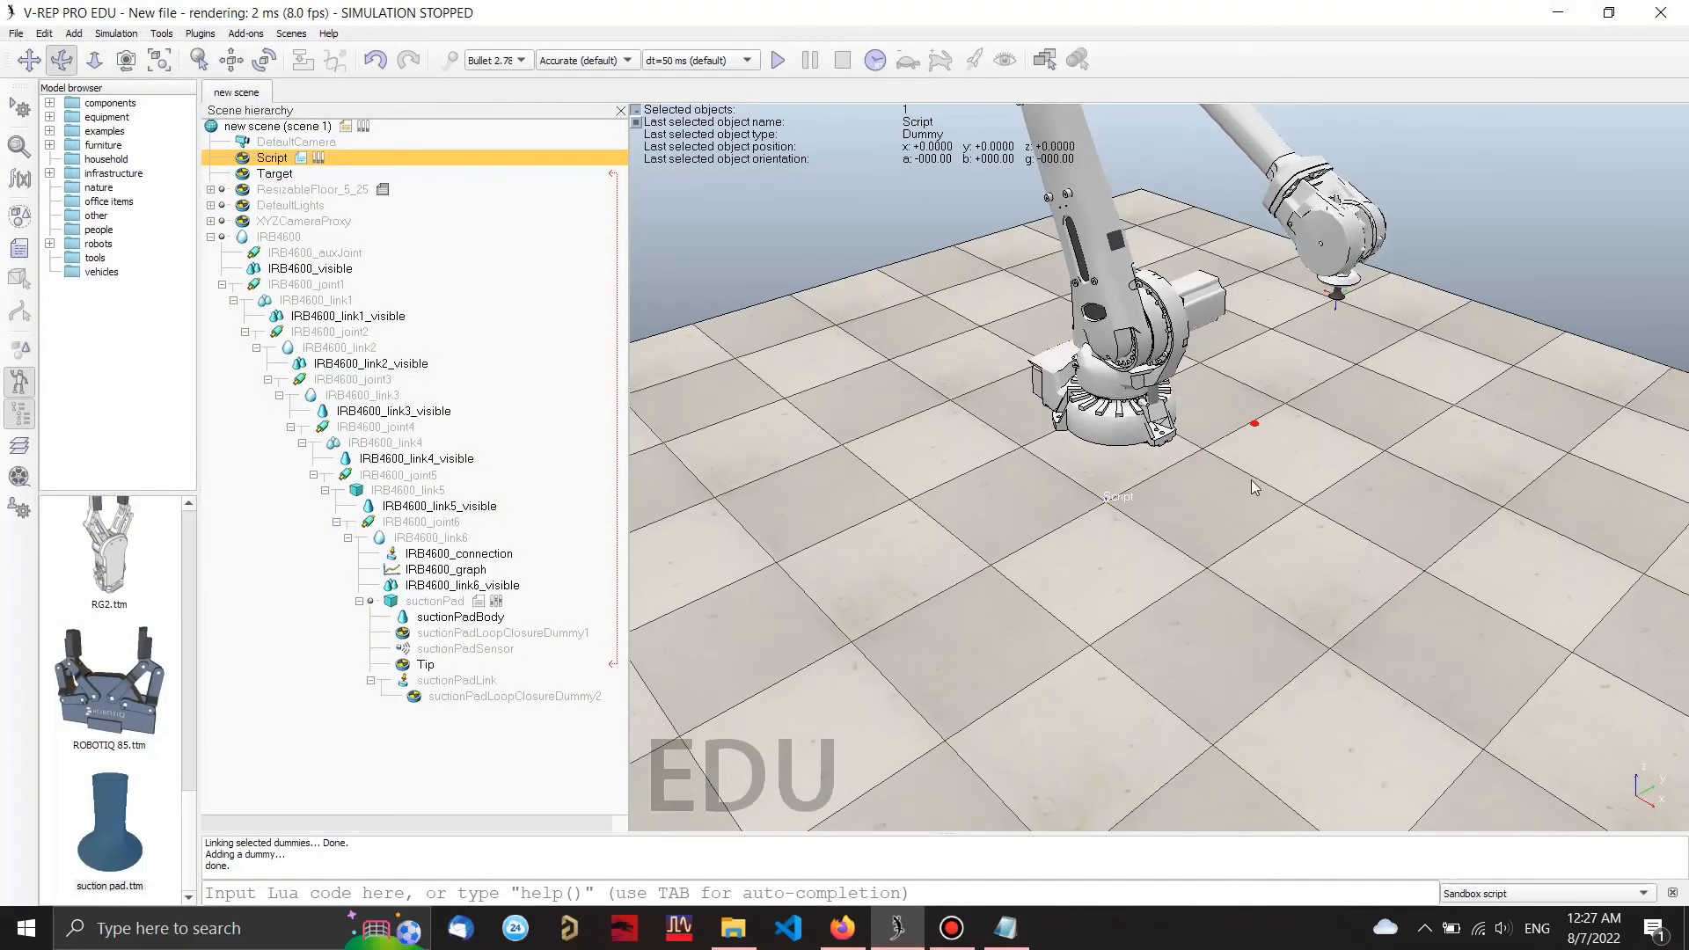
left_click(778, 60)
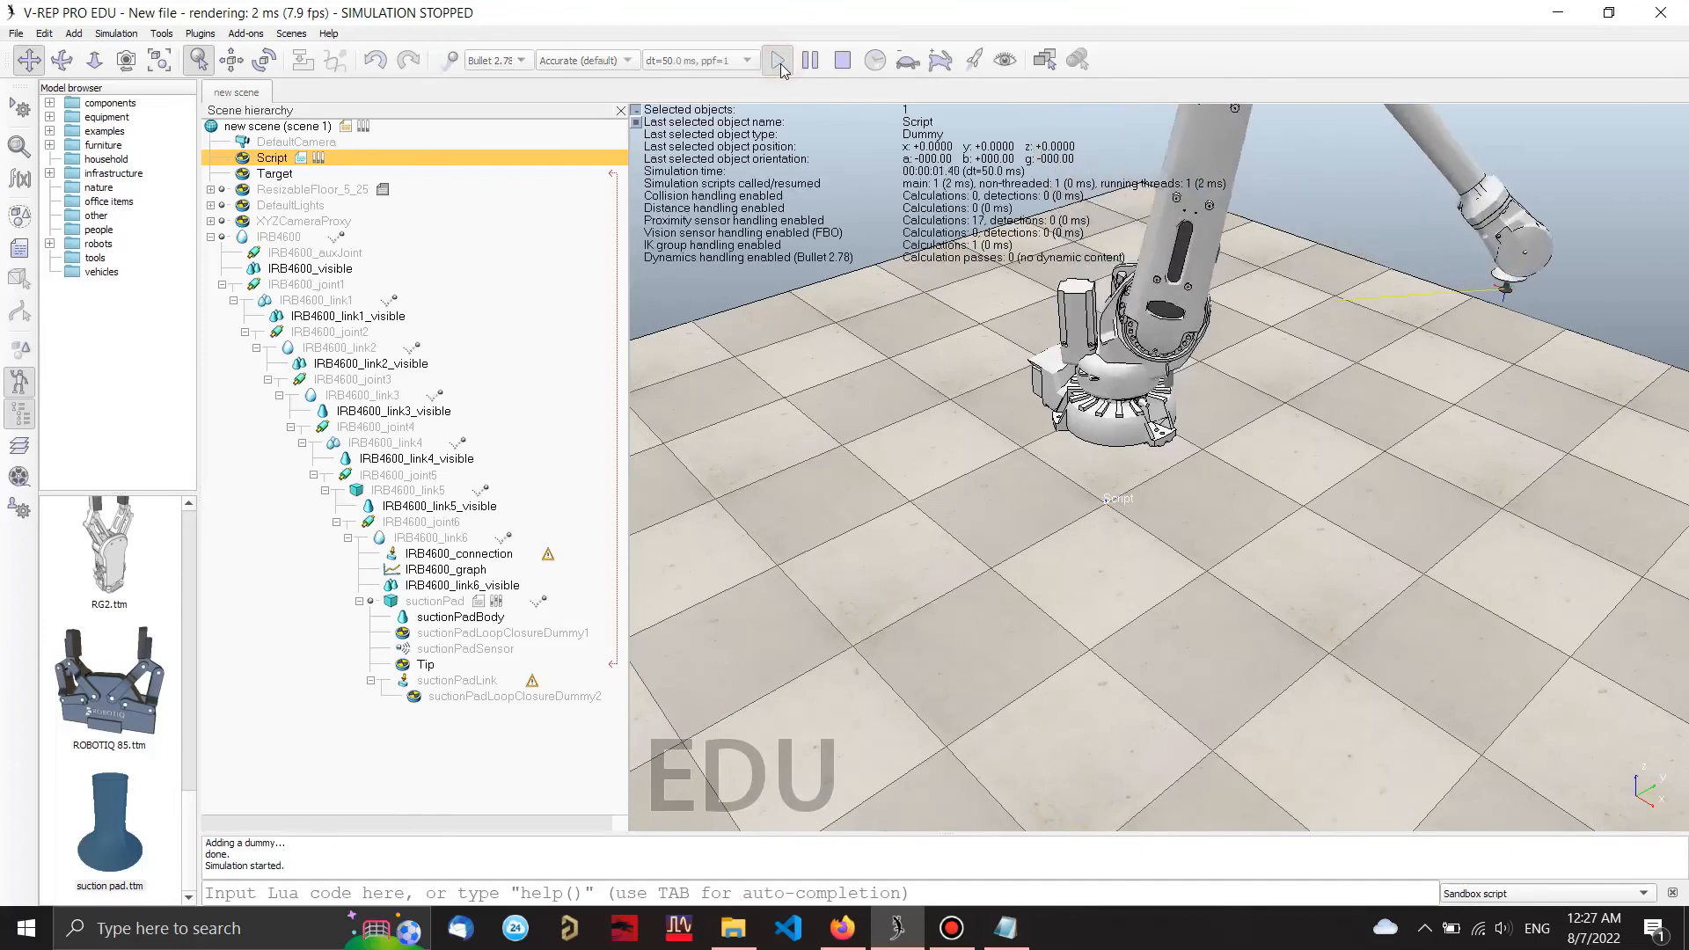
left_click(840, 61)
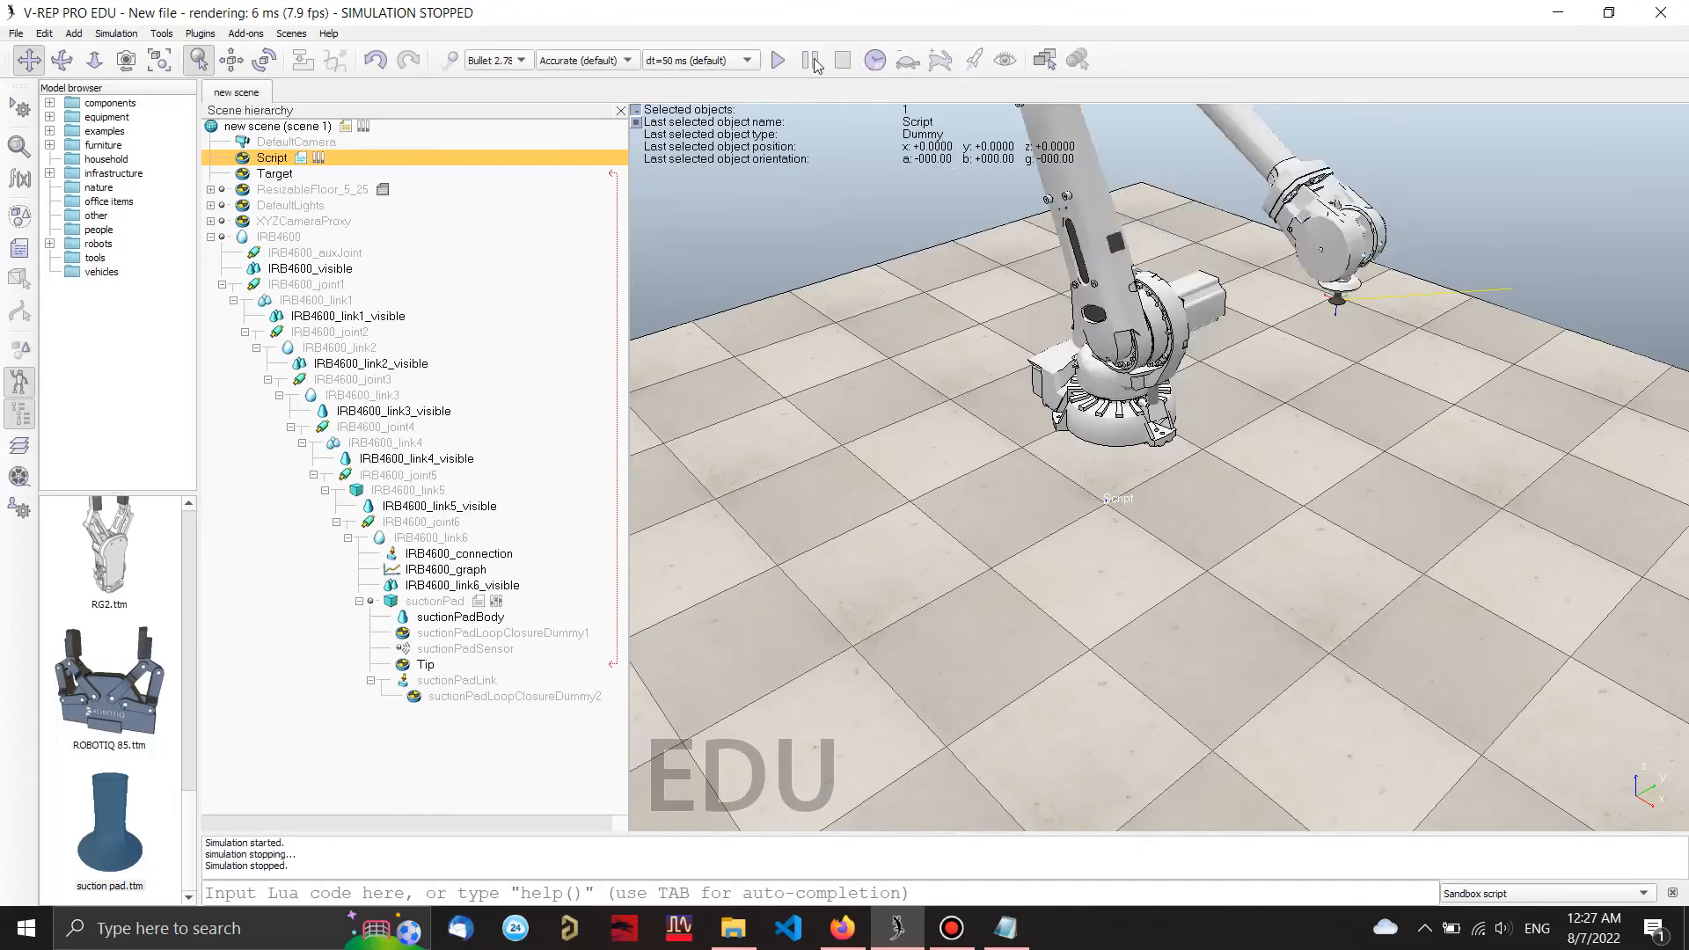
left_click(780, 62)
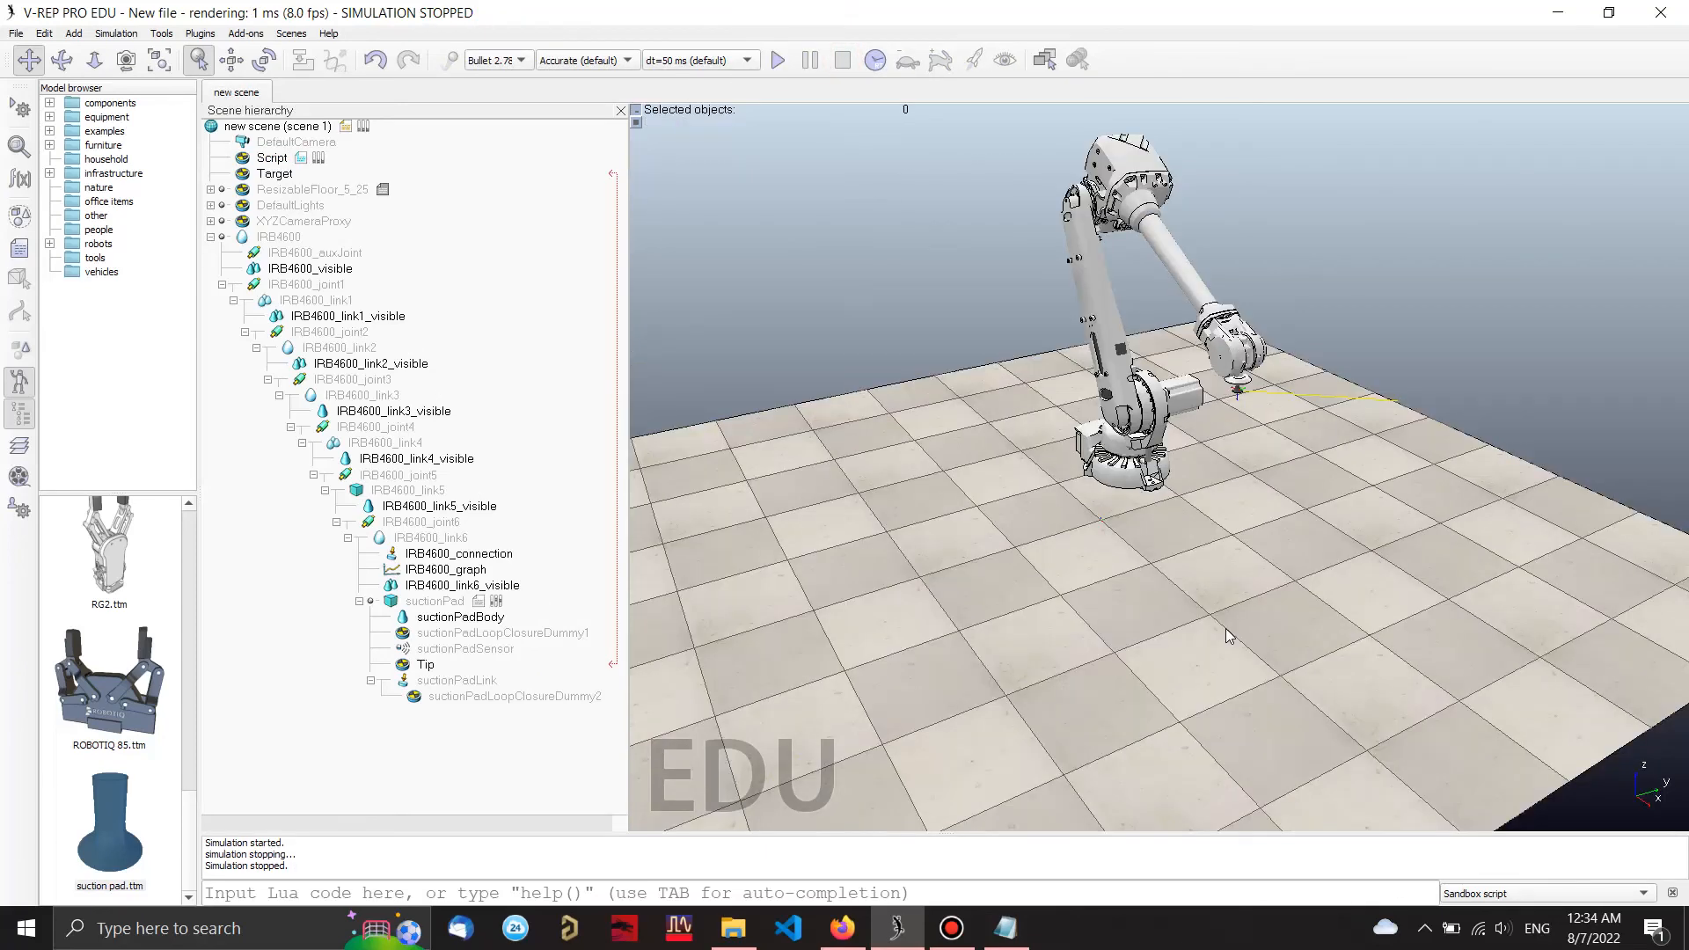
Step: Reopen the Script dummy's child script and duplicate the pos definition and its MoveArm call below the originals
double_click(301, 158)
left_click_drag(351, 536, 103, 513)
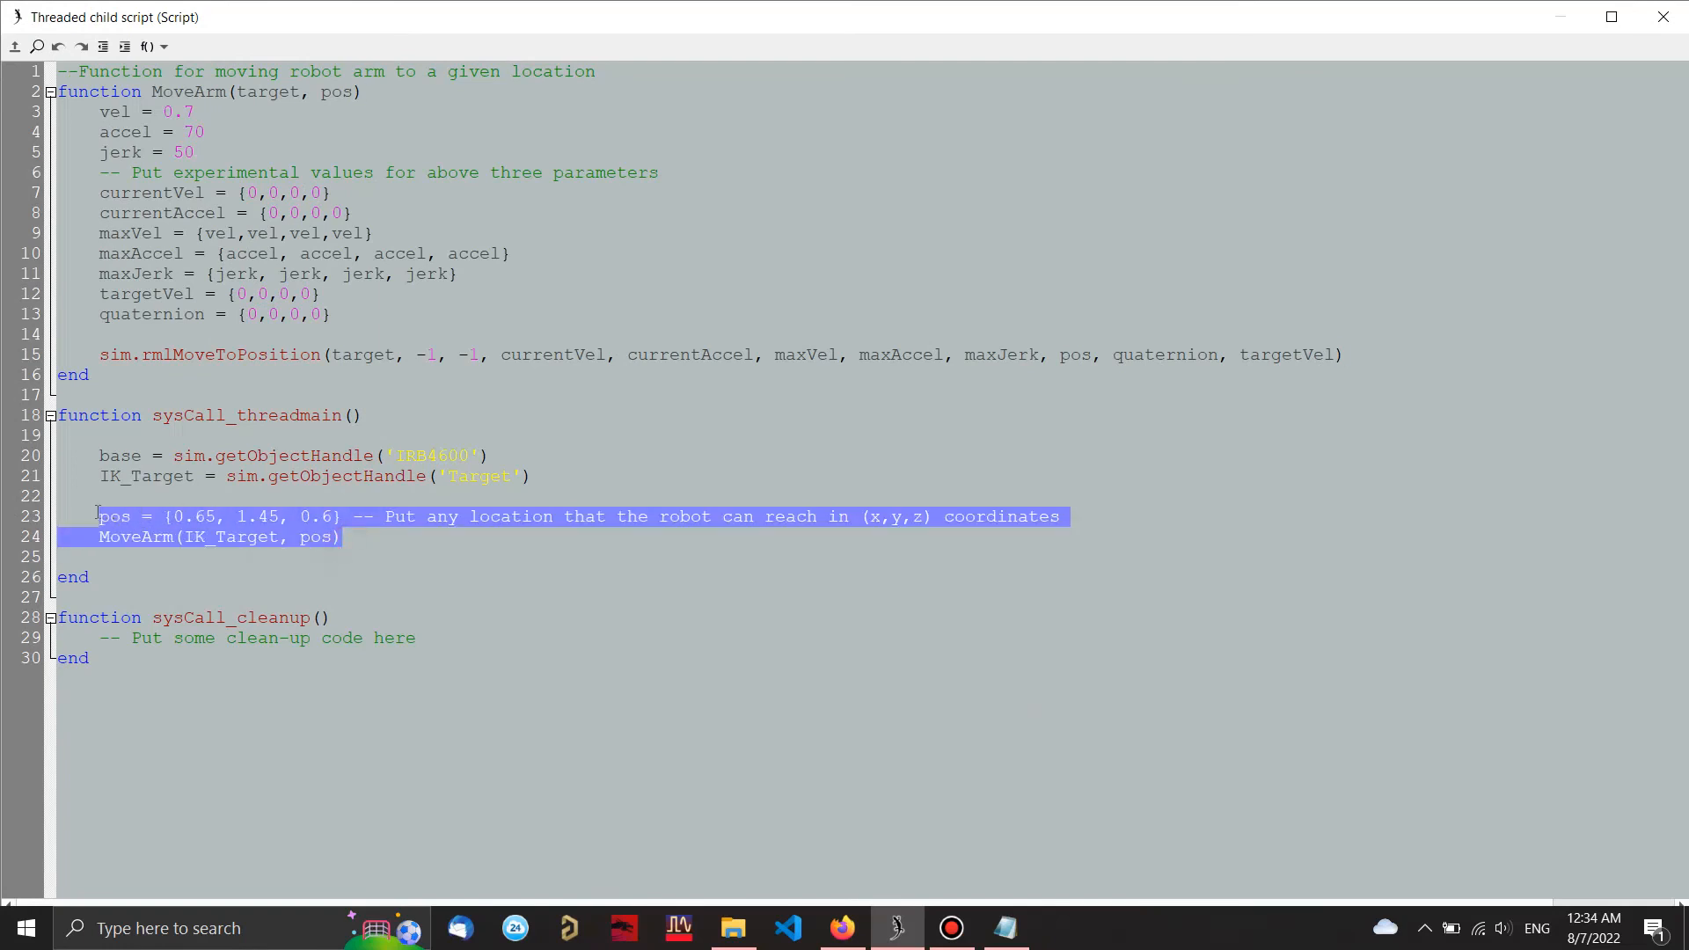
left_click(362, 545)
key("Return")
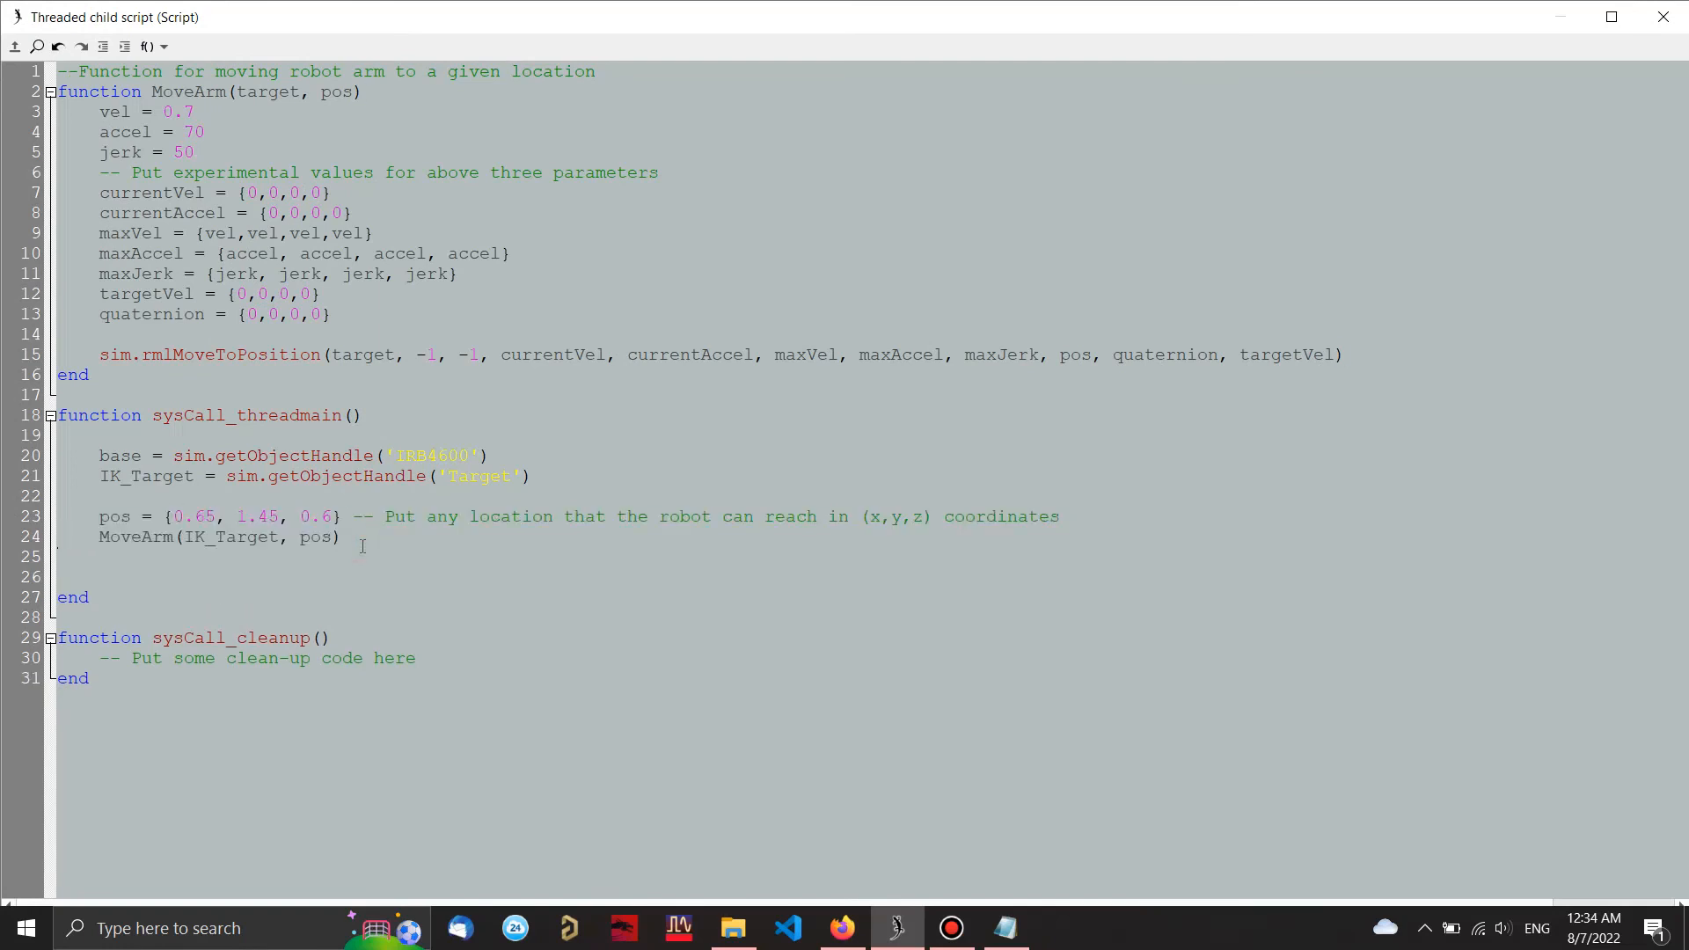
key("ctrl+v")
Step: Rename the position variable to pos2 in both the duplicated definition and the duplicated MoveArm call
left_click(137, 558)
type("2")
left_click(336, 578)
type("2")
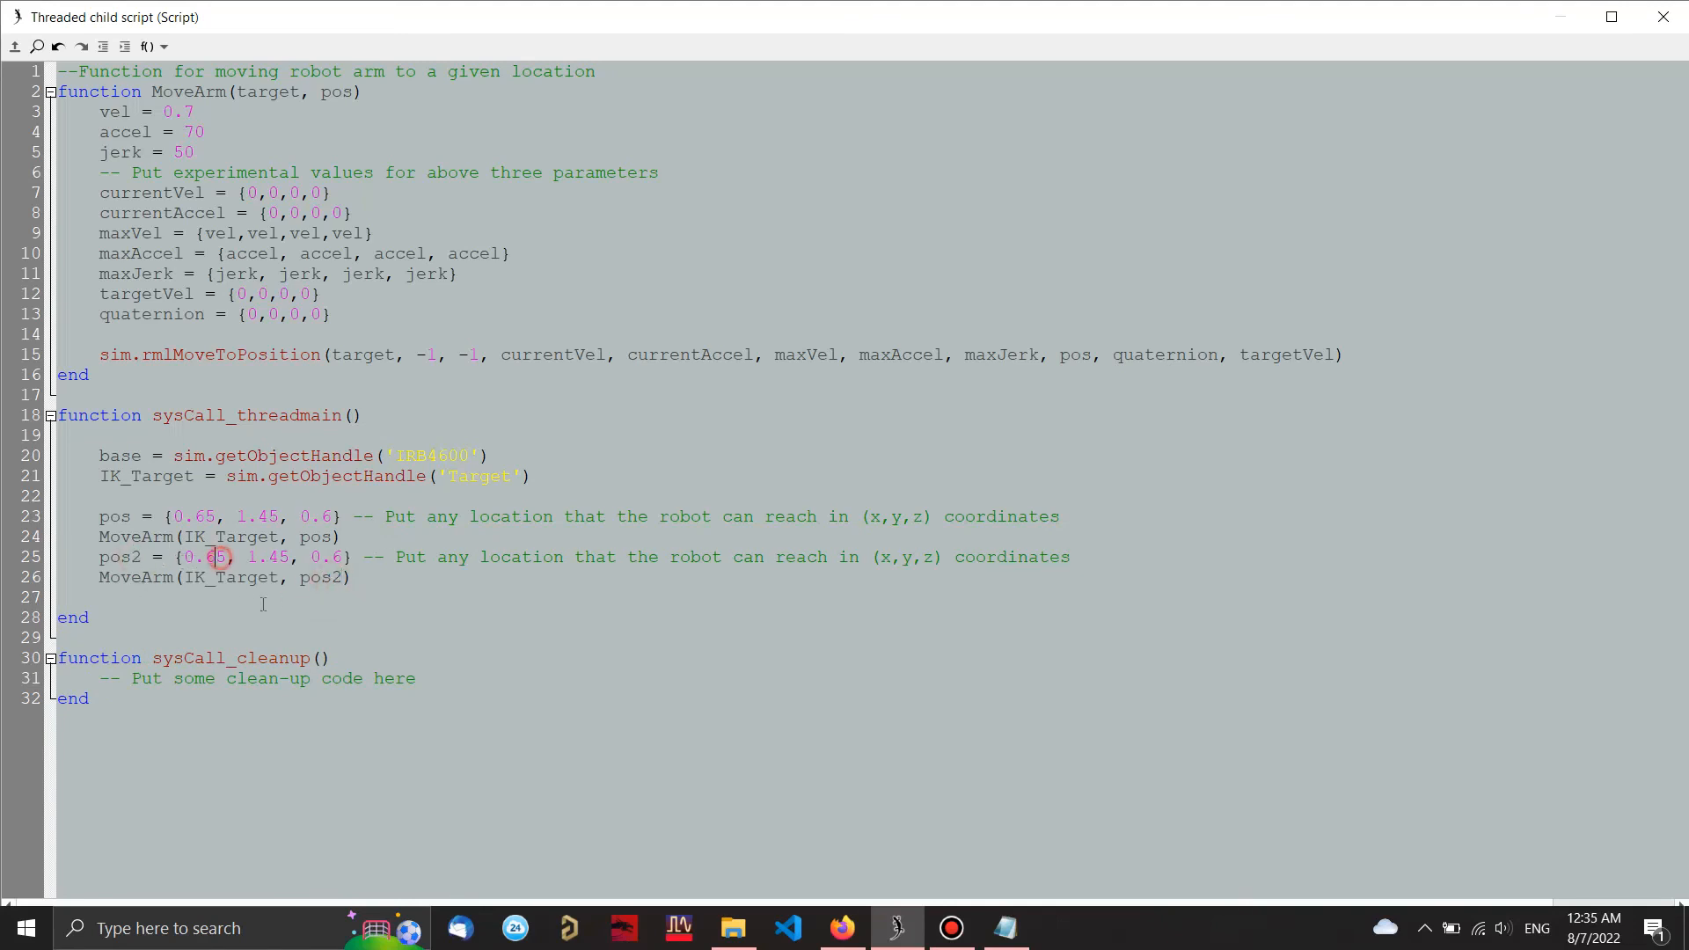
Step: Set the x and y coordinates of pos2 to 0.75 and -1.45, and close the script editor
key("BackSpace")
type("7")
key("Right")
key("Right")
key("Right")
type("-")
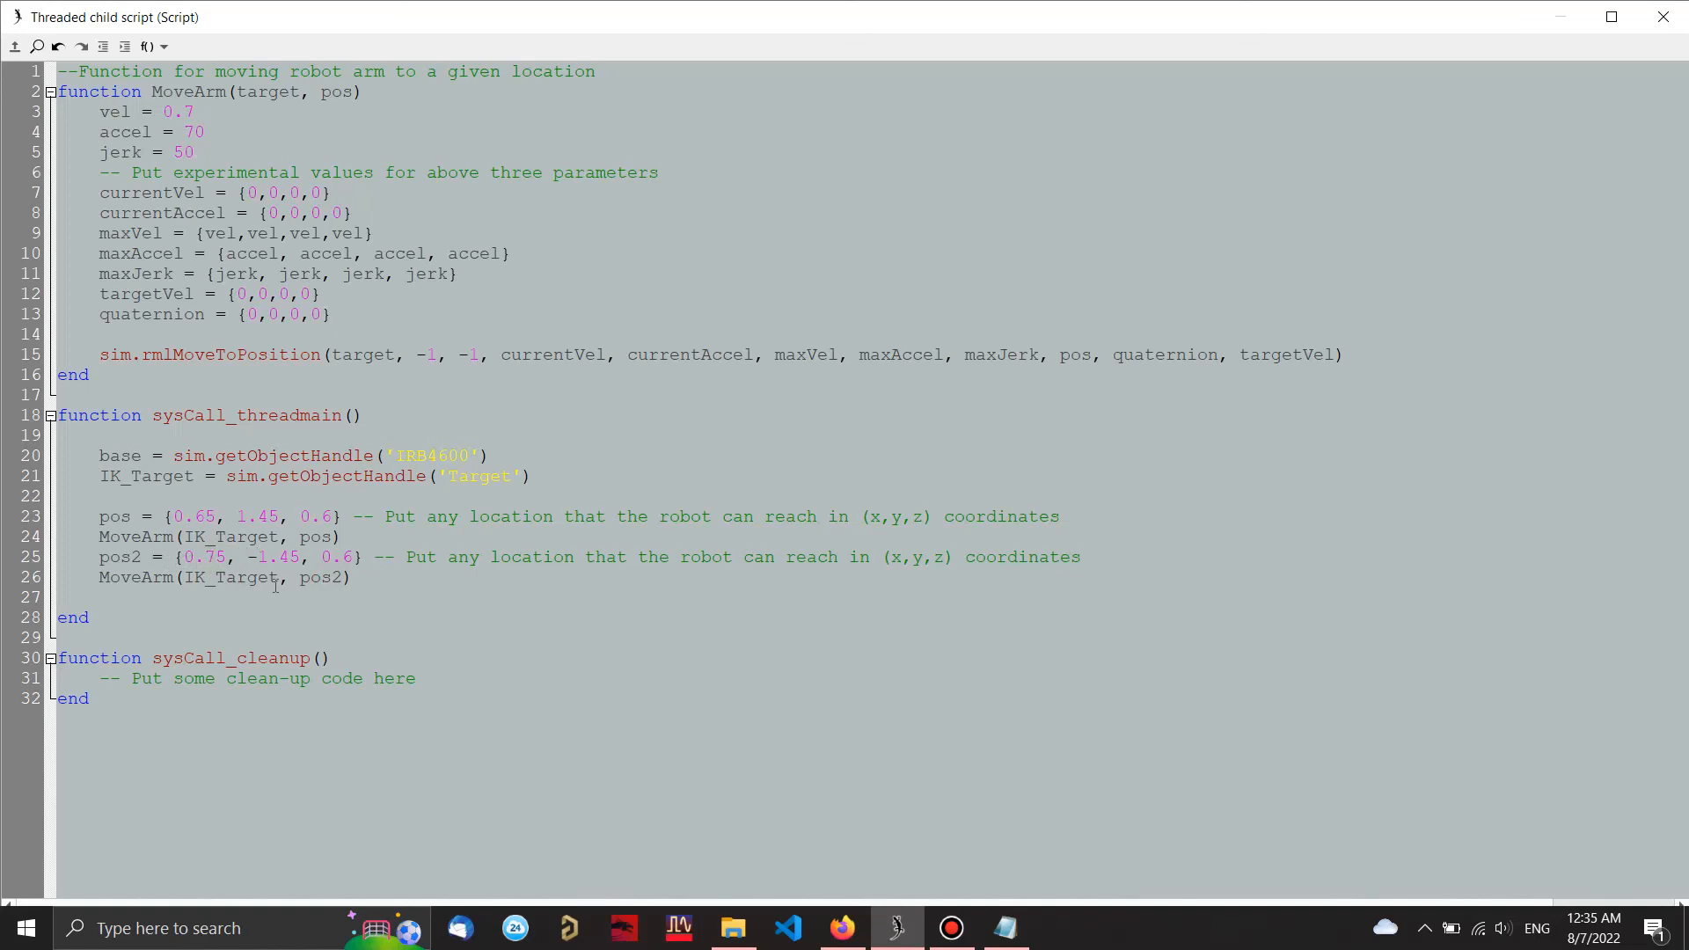
left_click(398, 576)
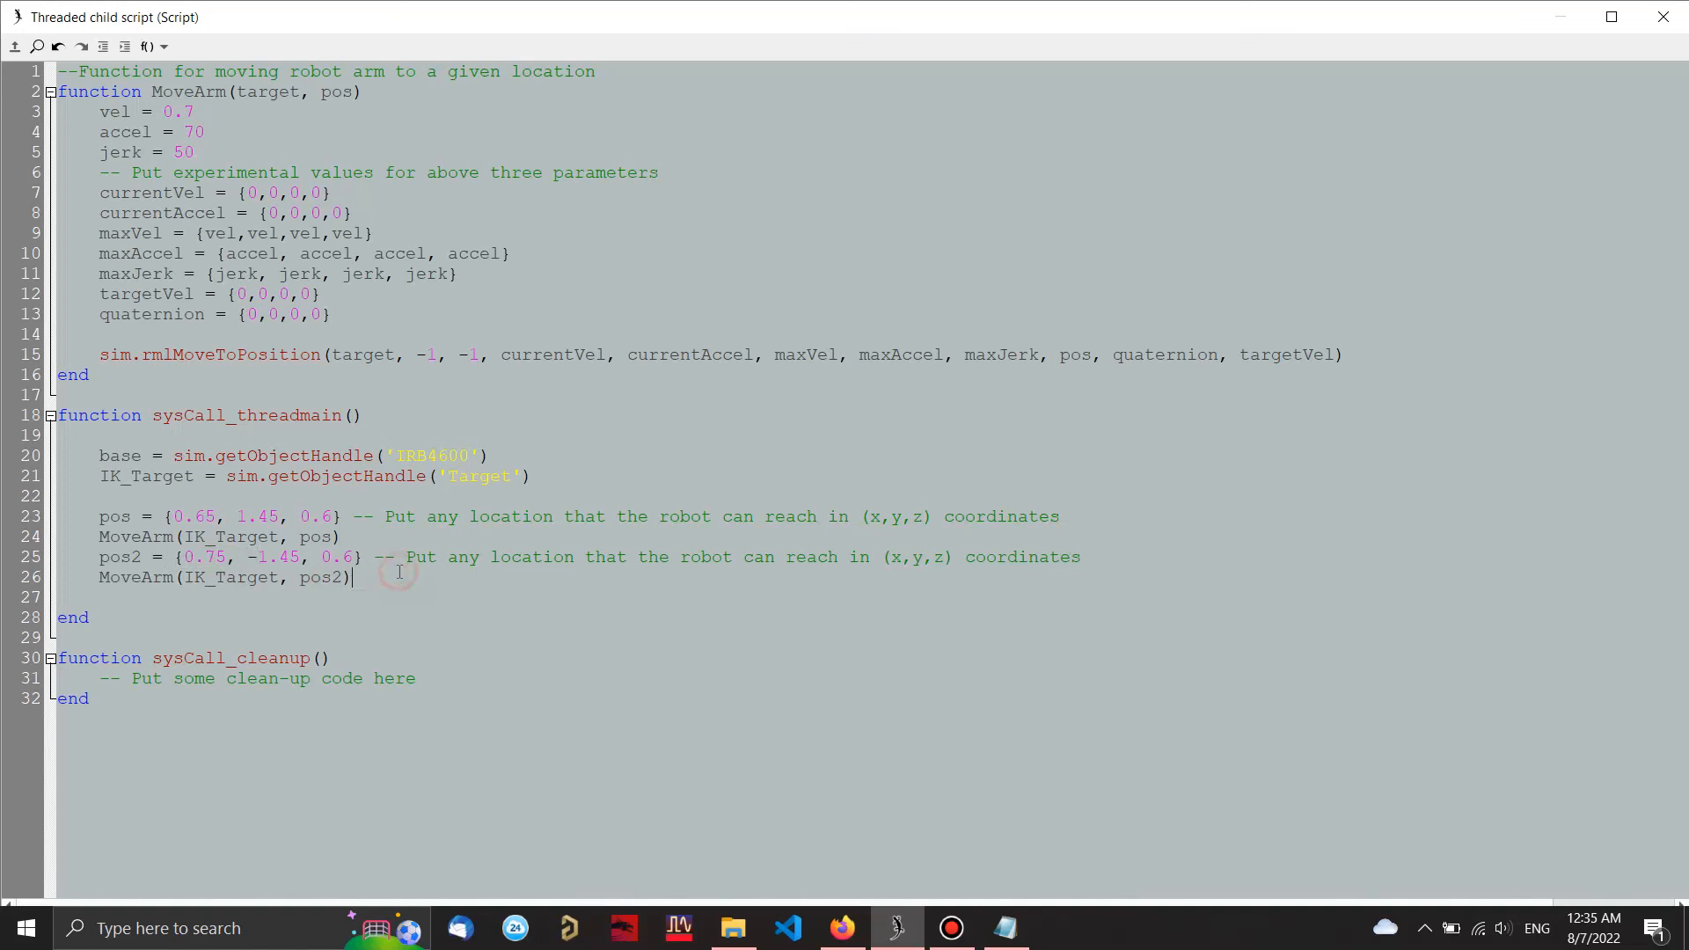
left_click(1663, 17)
left_click(991, 578)
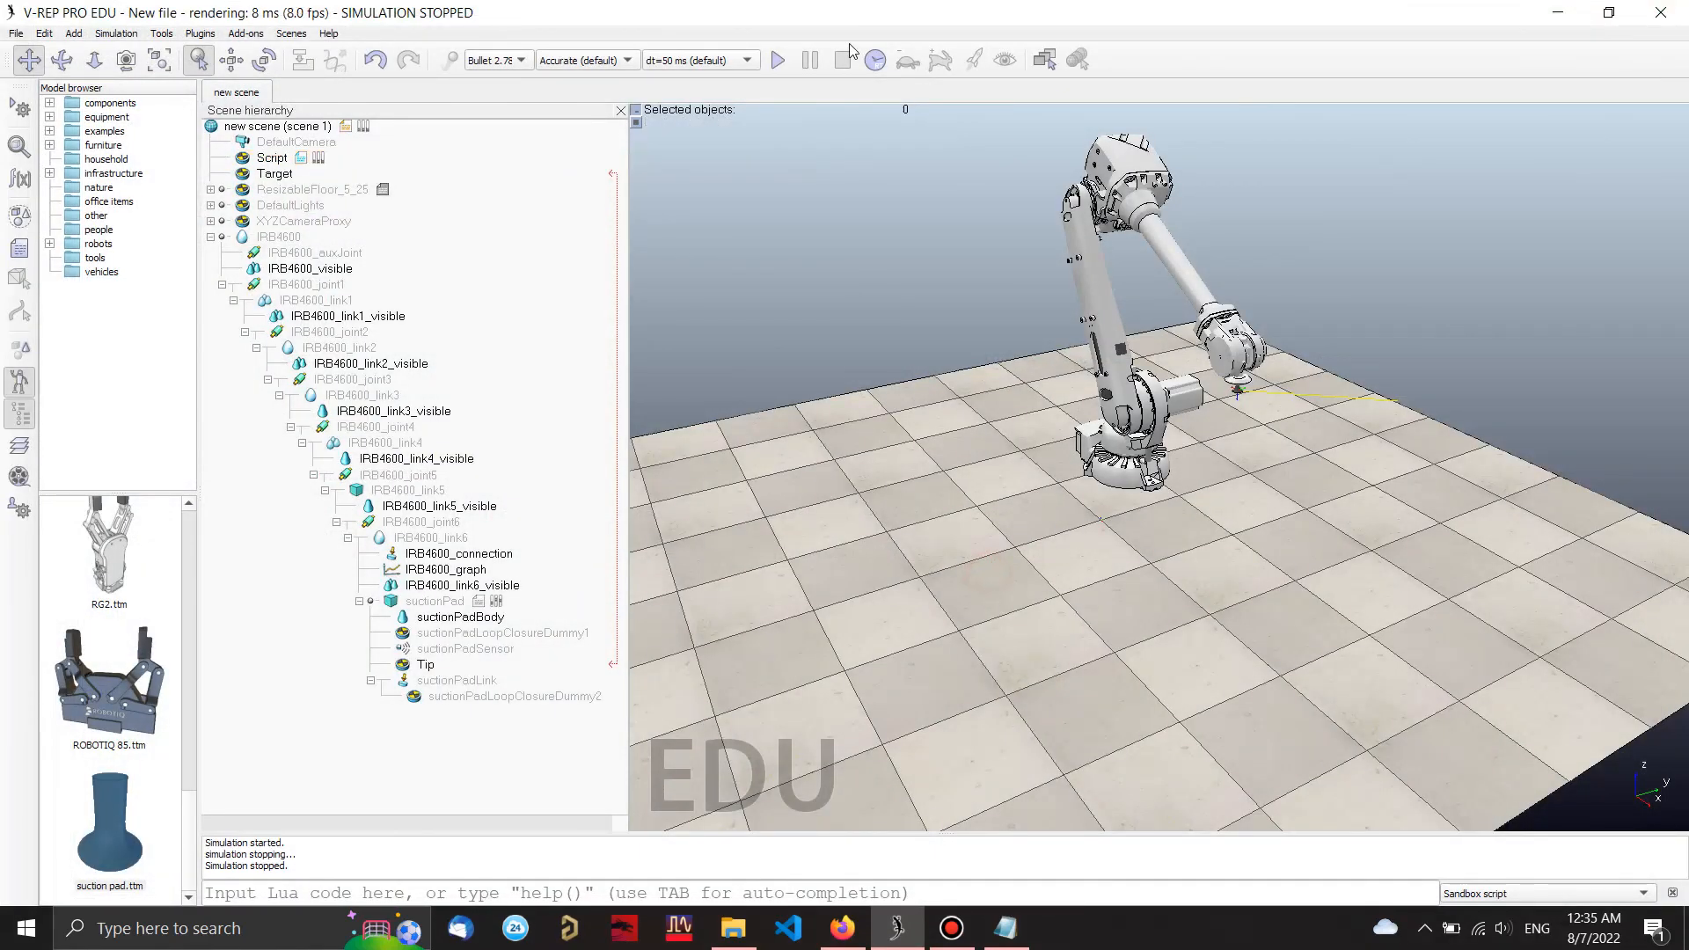
Step: Run and stop the simulation twice to watch the arm travel through both scripted positions
left_click(778, 60)
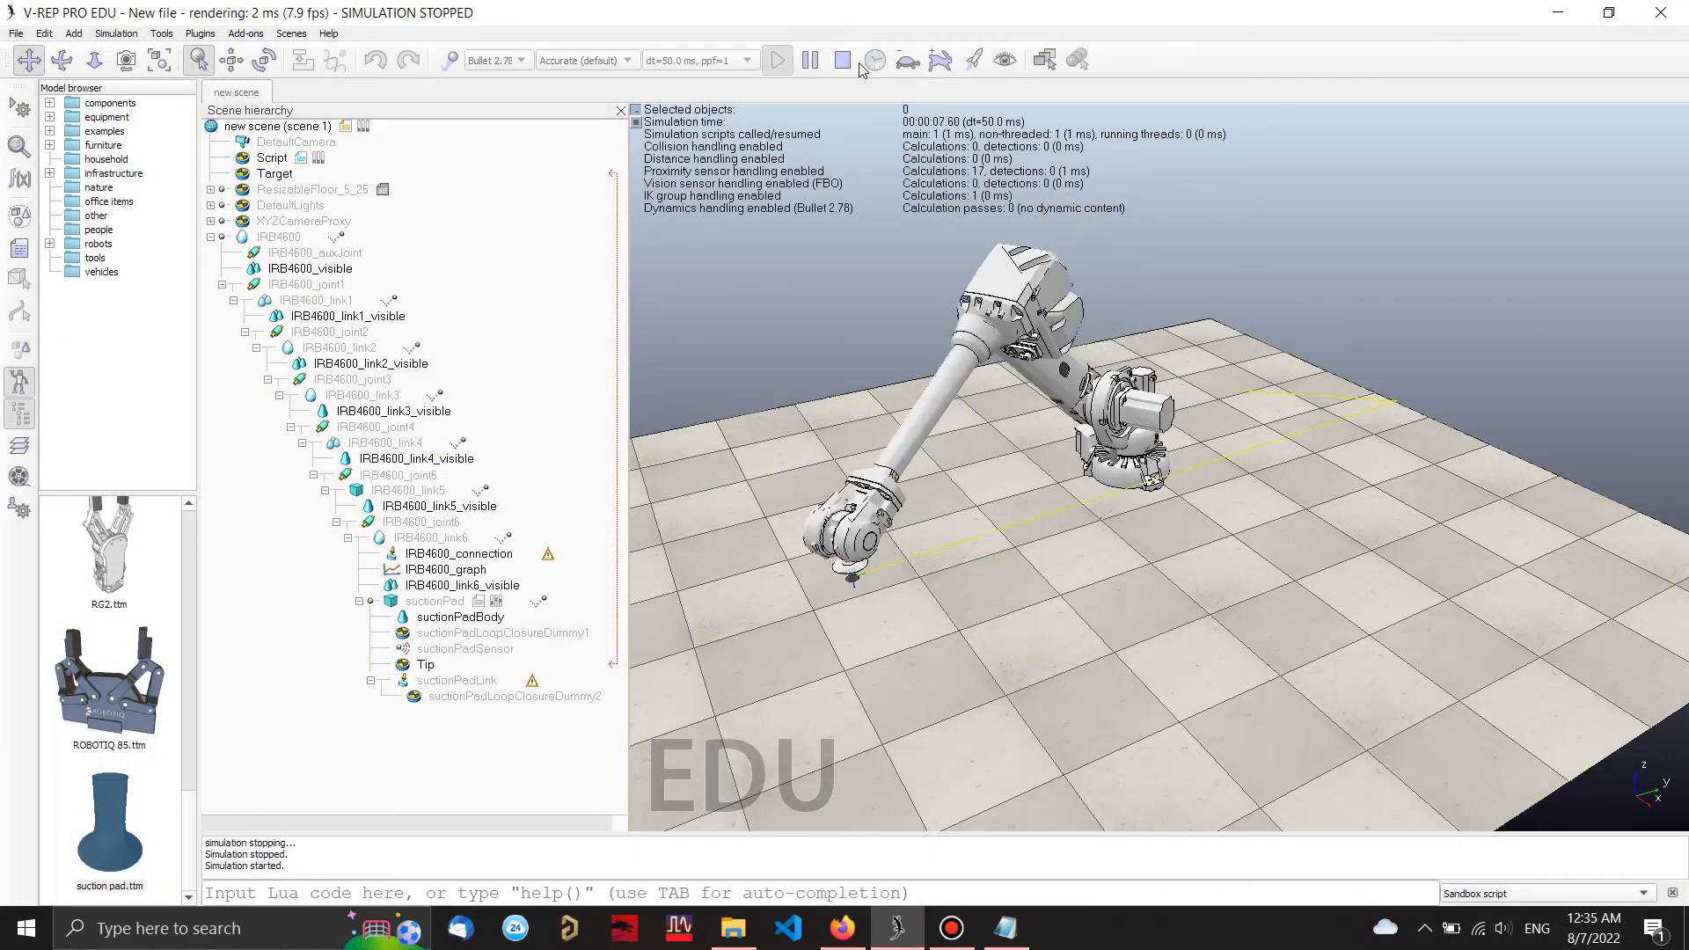
left_click(842, 59)
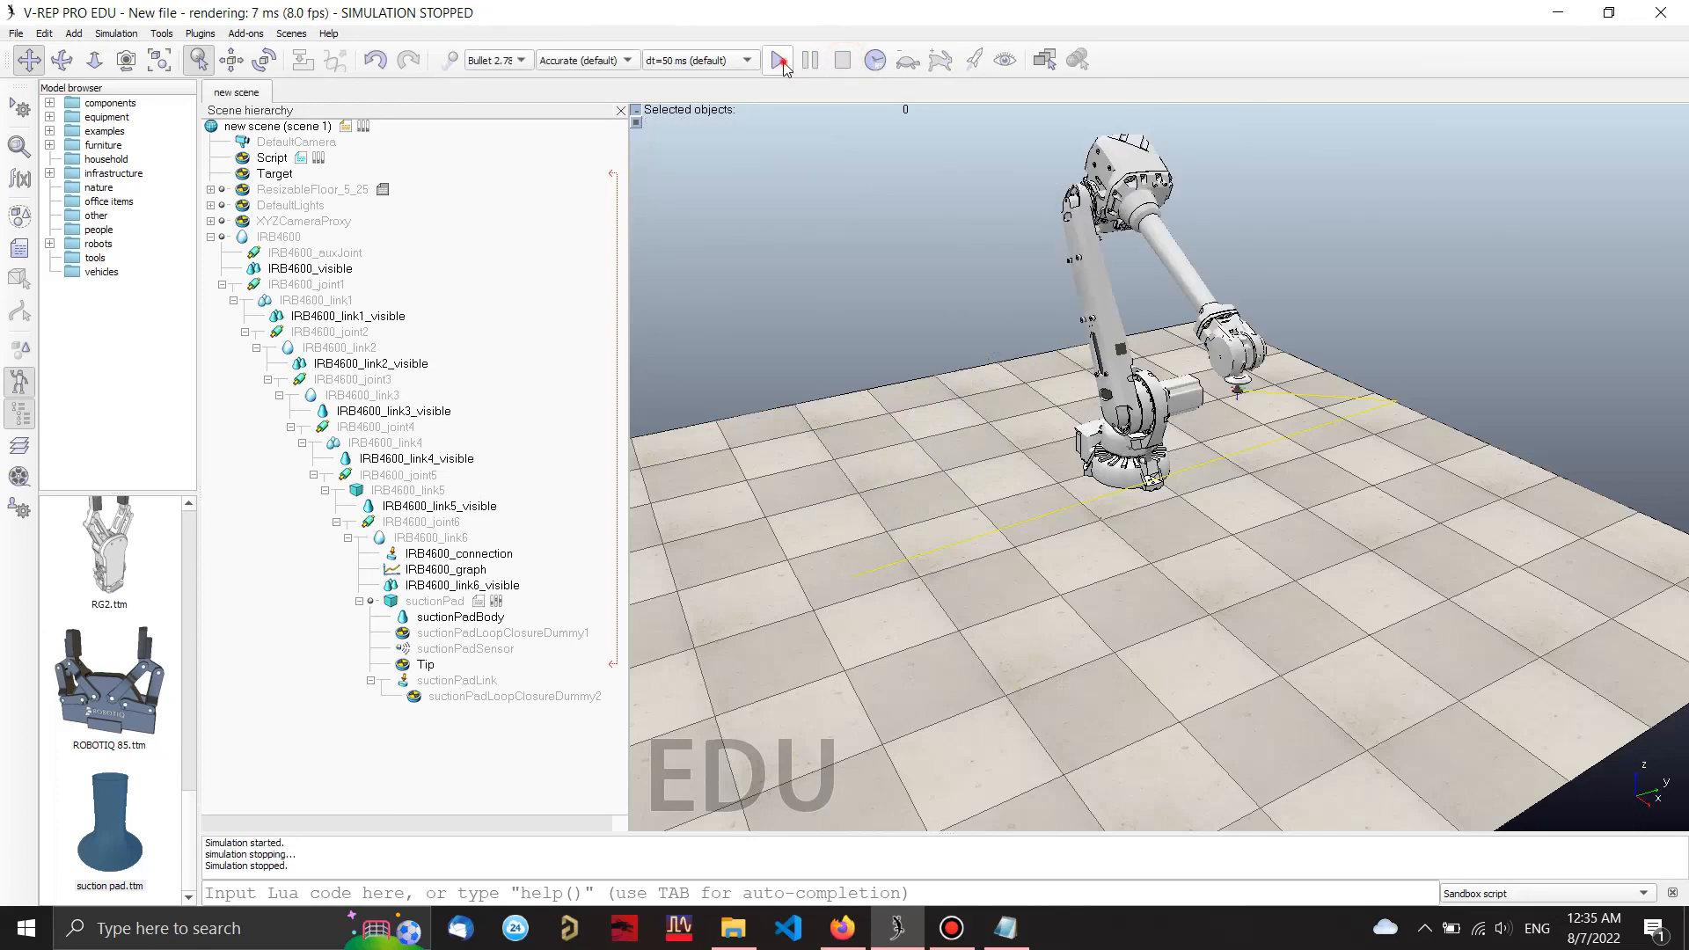
left_click(778, 59)
left_click(843, 60)
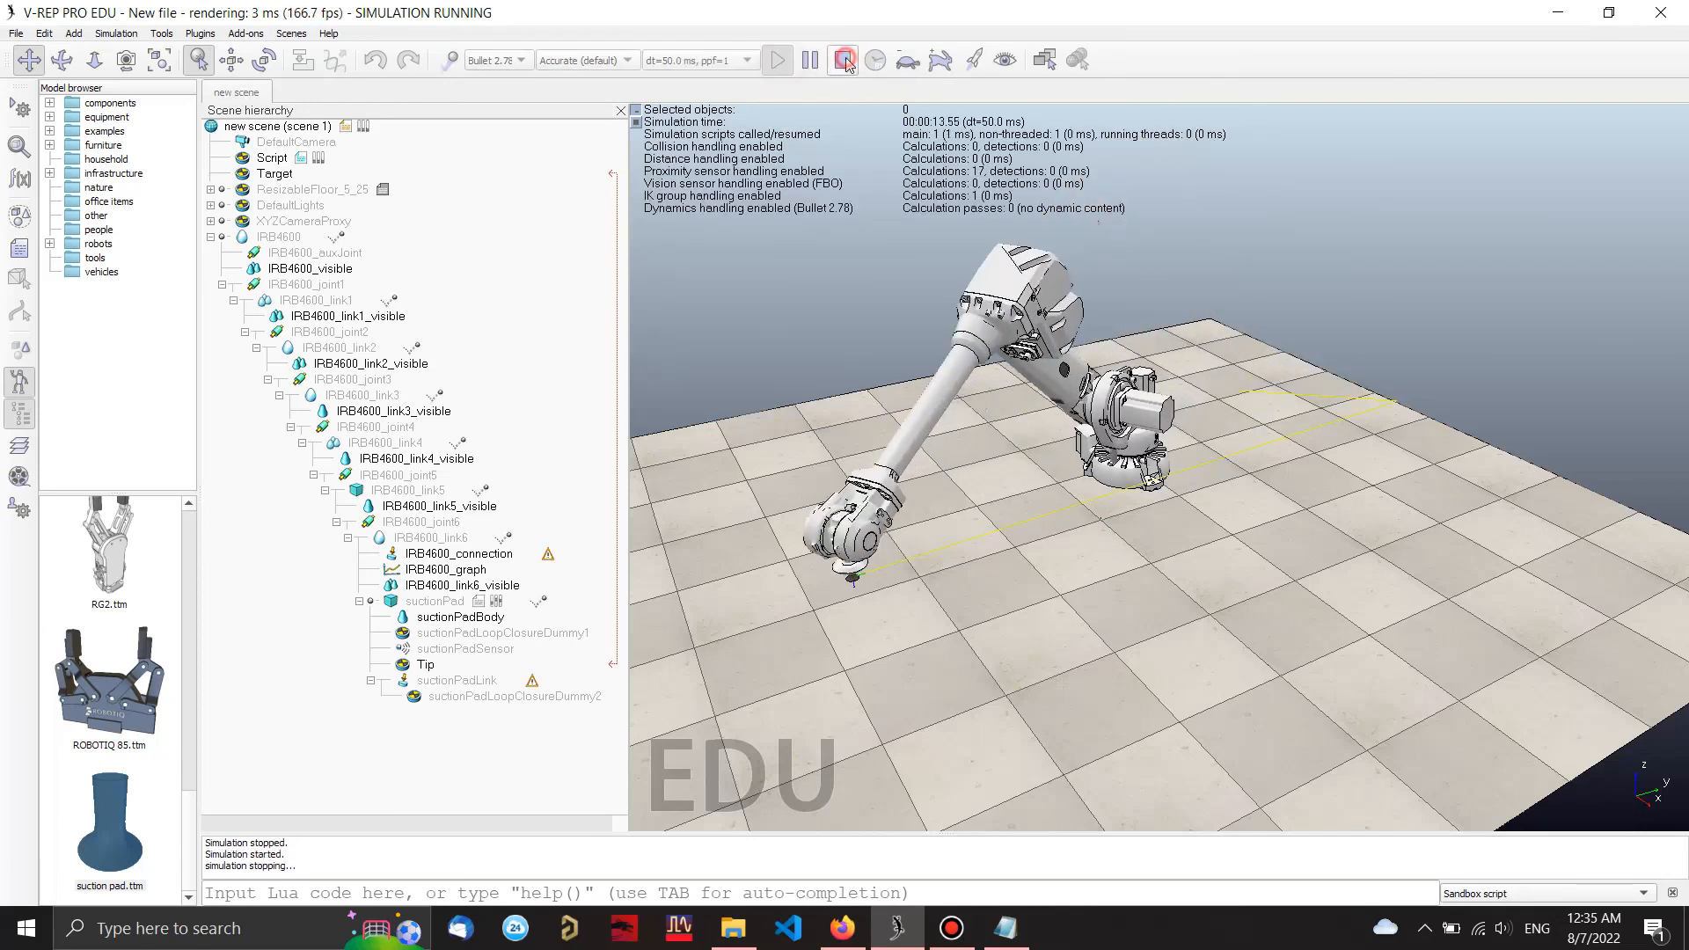